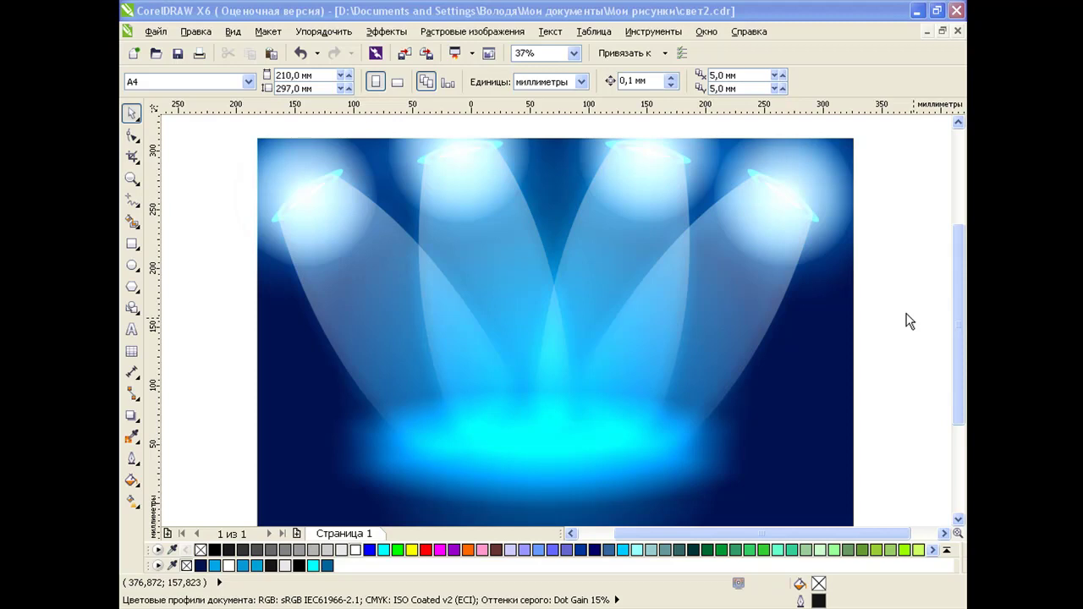
- Switch to the blank untitled document and draw a rectangle about 445 × 293 mm extending past the page's left edge
key("ctrl+z")
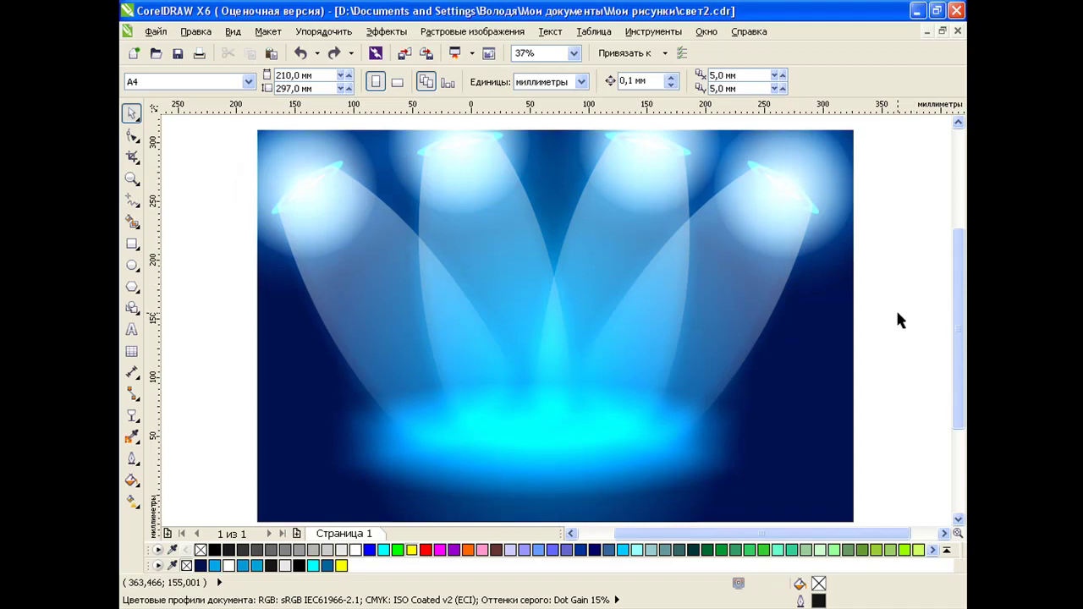
key("ctrl+Tab")
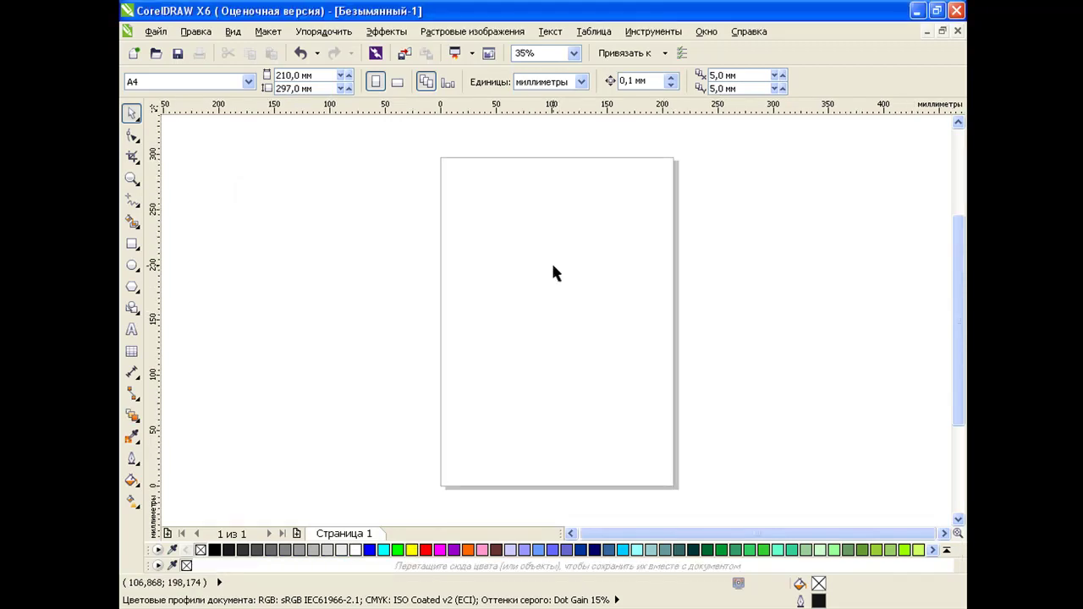
left_click(131, 244)
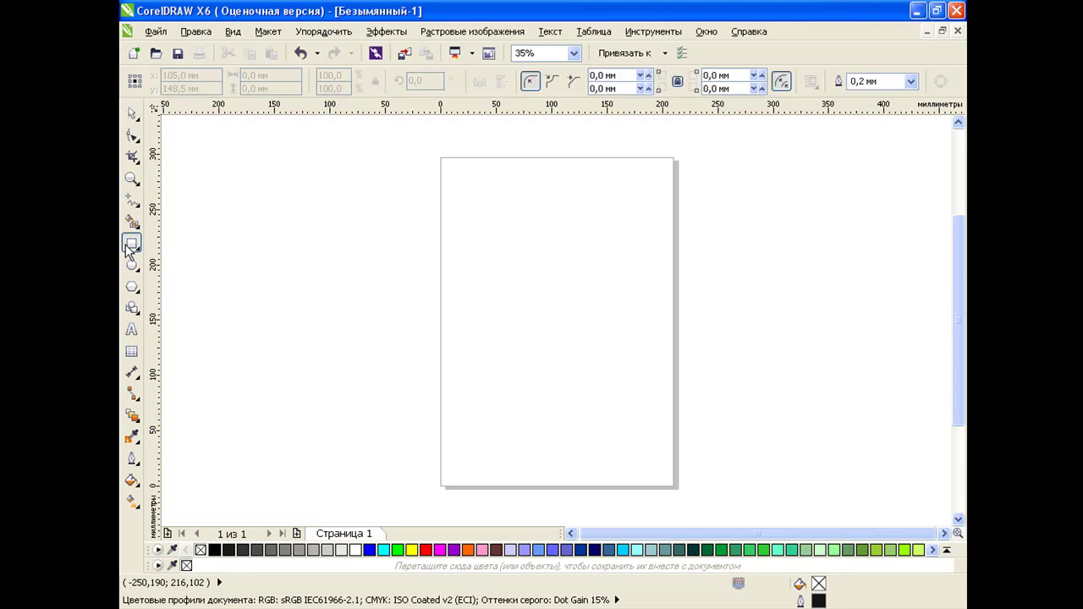
left_click_drag(179, 160, 674, 487)
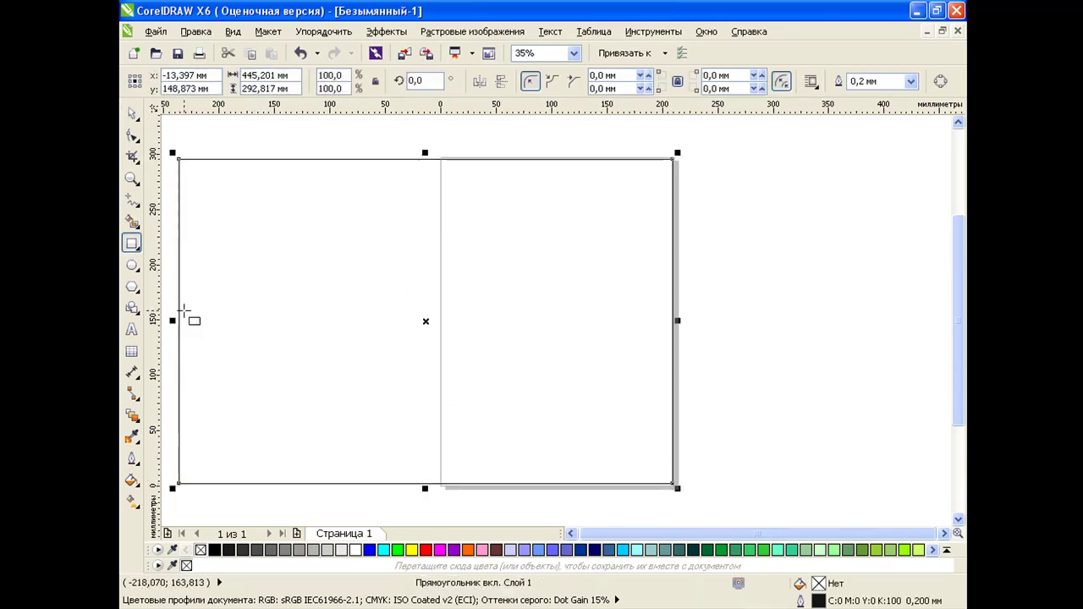
- Give the rectangle a uniform dark blue fill in the RGB model with R 2, G 18, B 81, and deselect it
left_click(132, 479)
left_click(203, 482)
left_click(394, 187)
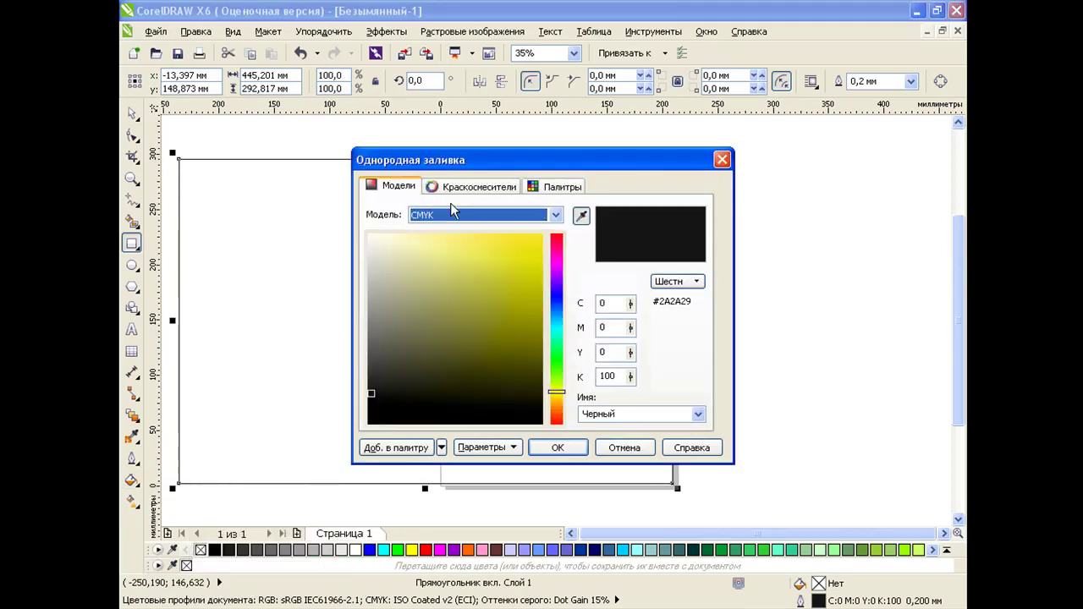
left_click(556, 216)
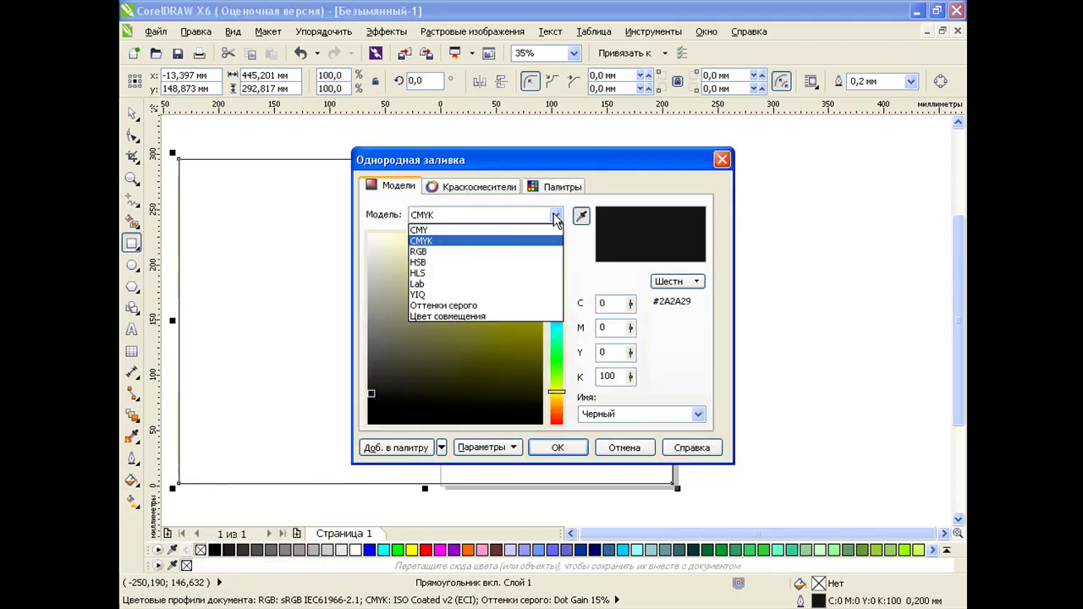
left_click(486, 253)
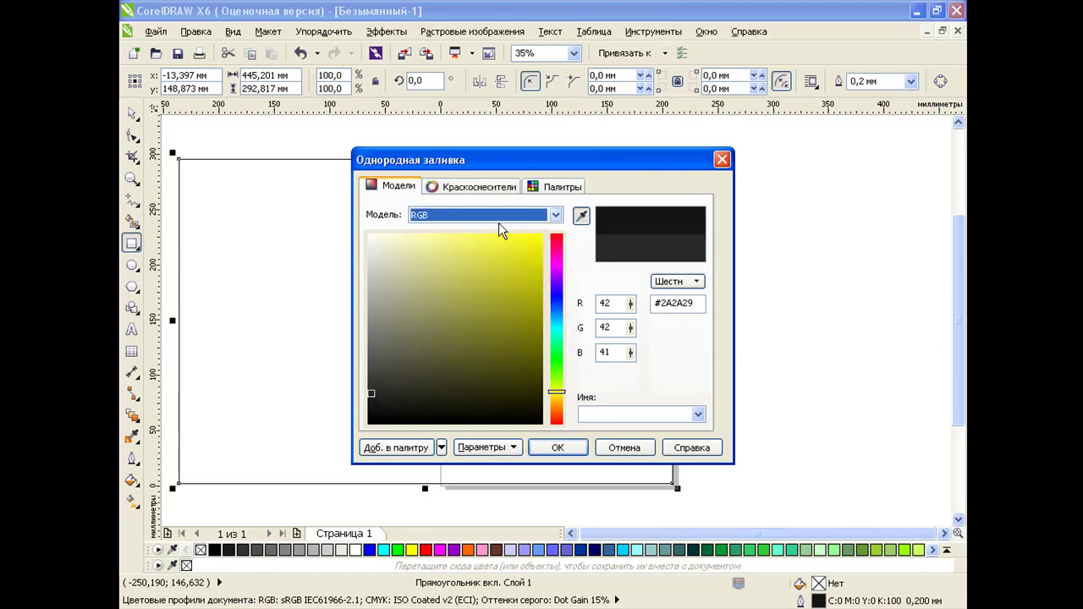
double_click(605, 303)
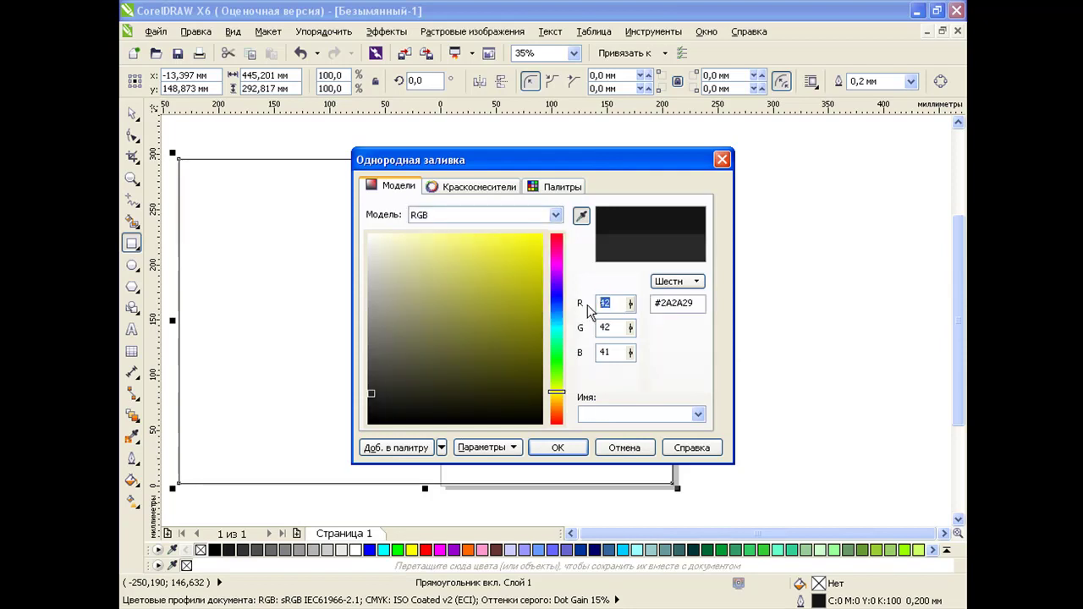
type("2")
double_click(609, 327)
type("18")
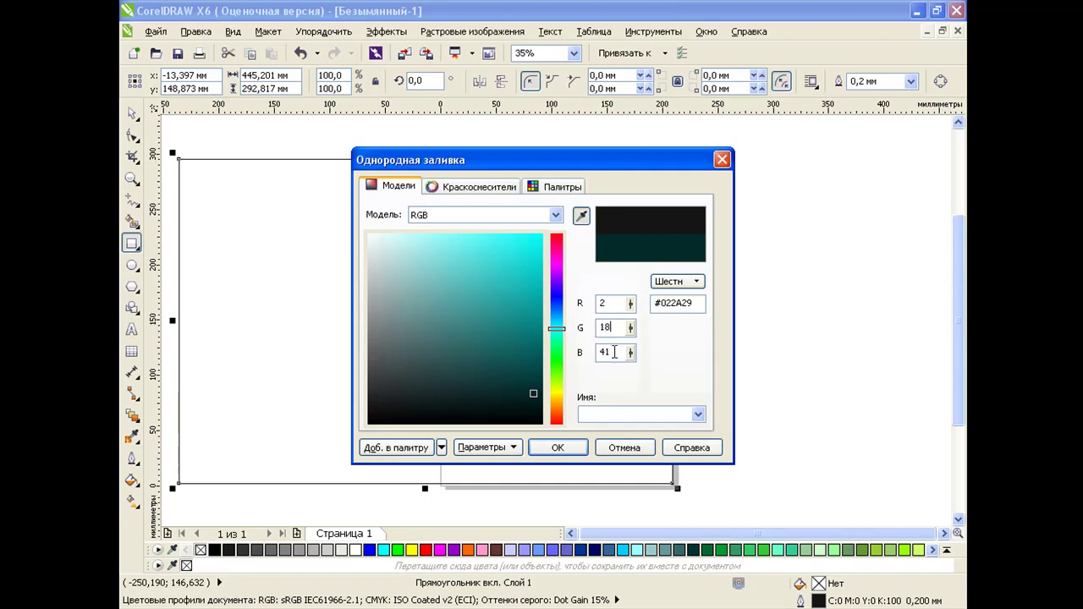
double_click(606, 352)
type("81")
left_click(611, 328)
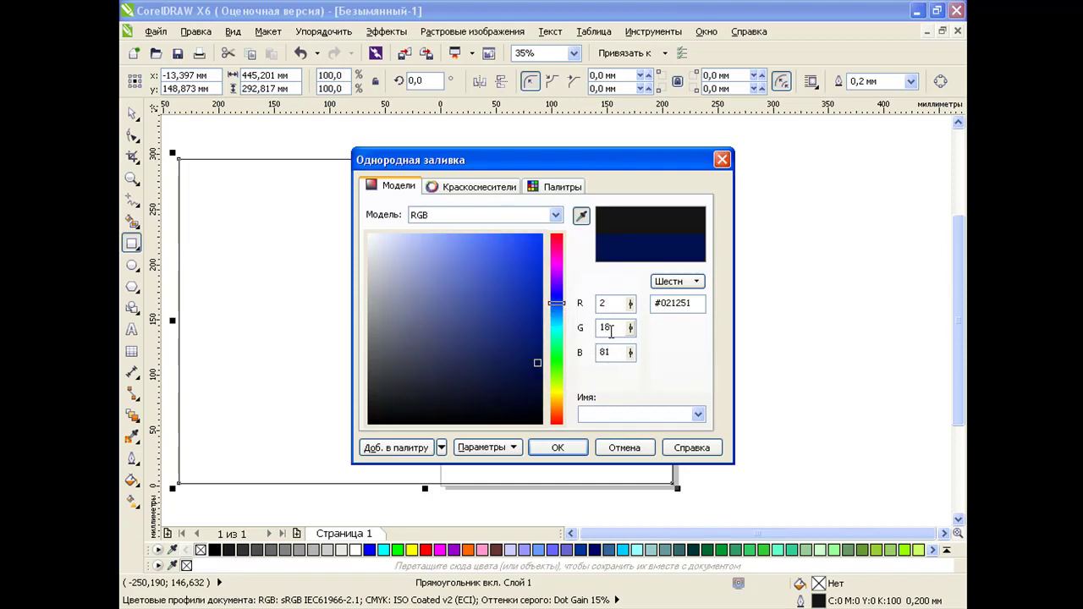
left_click(558, 448)
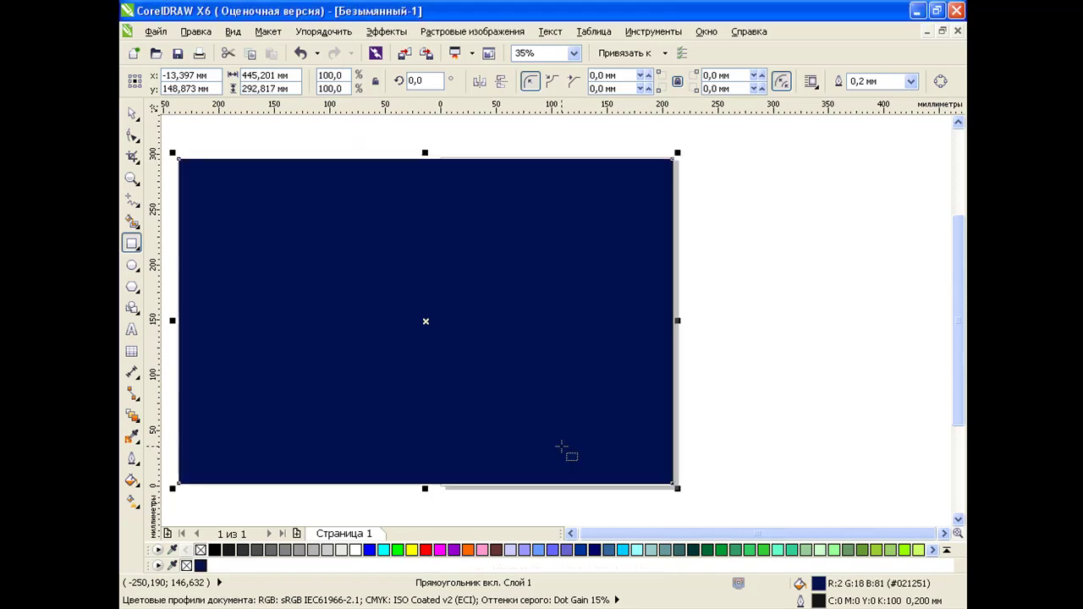
left_click(131, 113)
mouse_move(614, 257)
left_mouse_down()
mouse_move(274, 251)
mouse_move(633, 252)
mouse_move(617, 251)
left_mouse_up()
left_click(847, 253)
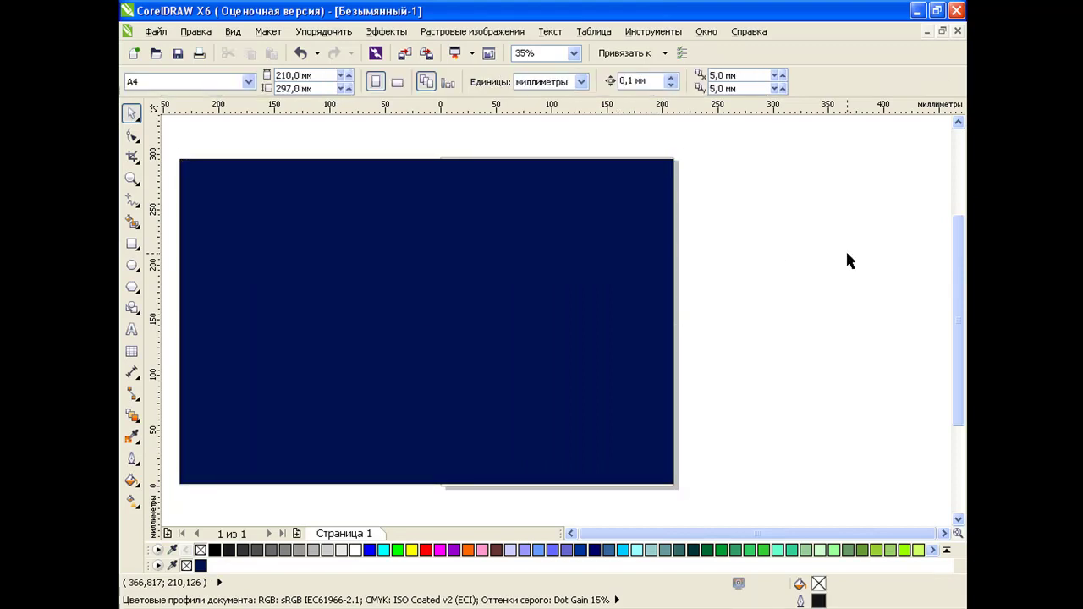
- Draw a large ellipse about 381 × 388 mm centred over the dark blue rectangle
left_click(132, 267)
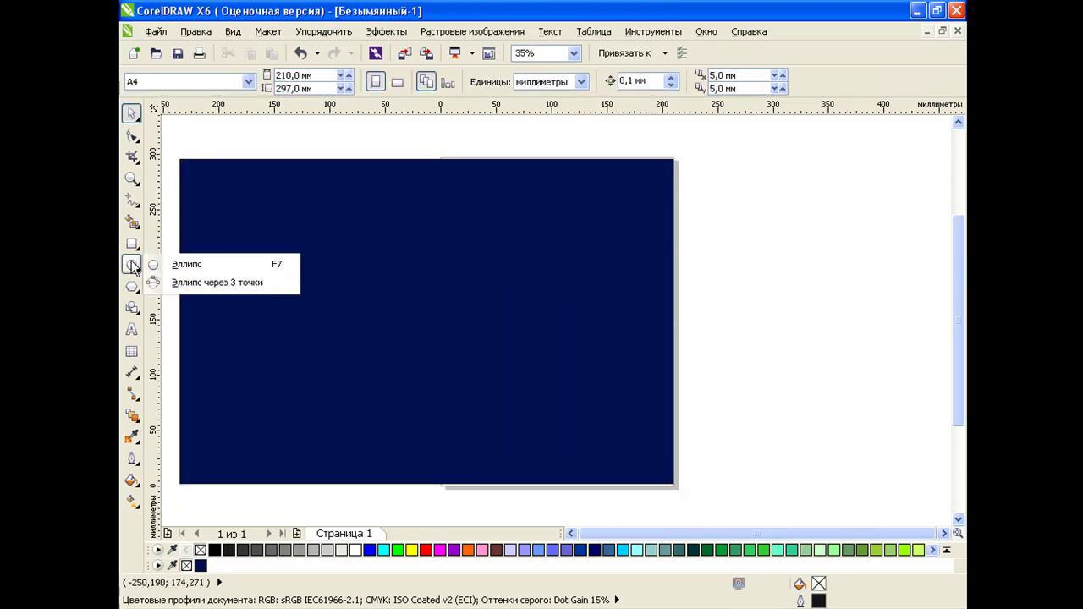
left_click(180, 266)
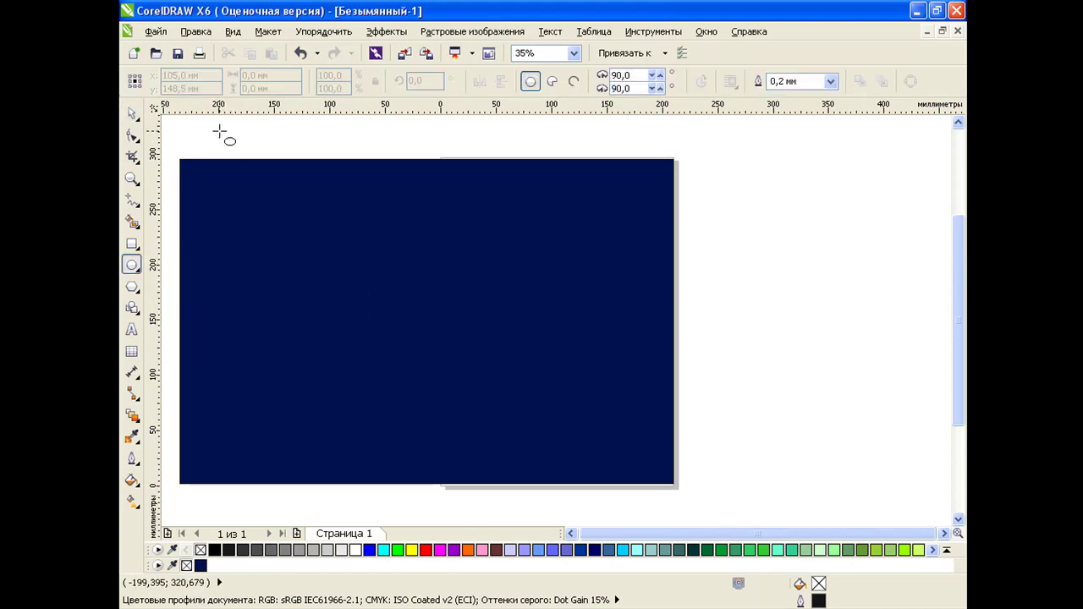
left_click_drag(219, 126, 641, 479)
scroll(954, 394, "up", 3)
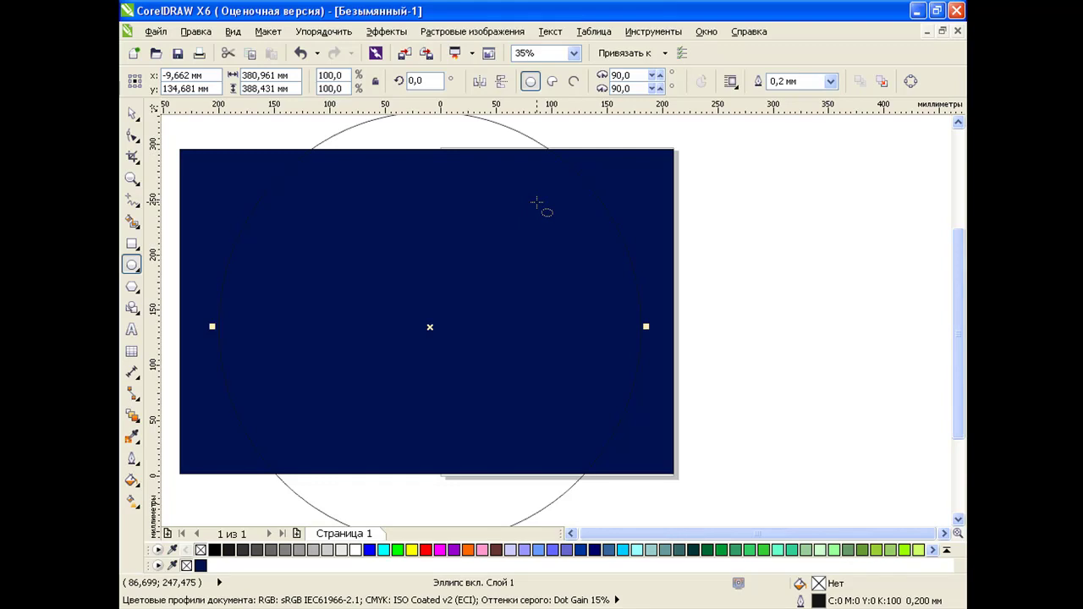
- Duplicate the large ellipse in place and shrink the copy about its centre to about 4.4 × 4.5 mm
left_click(253, 52)
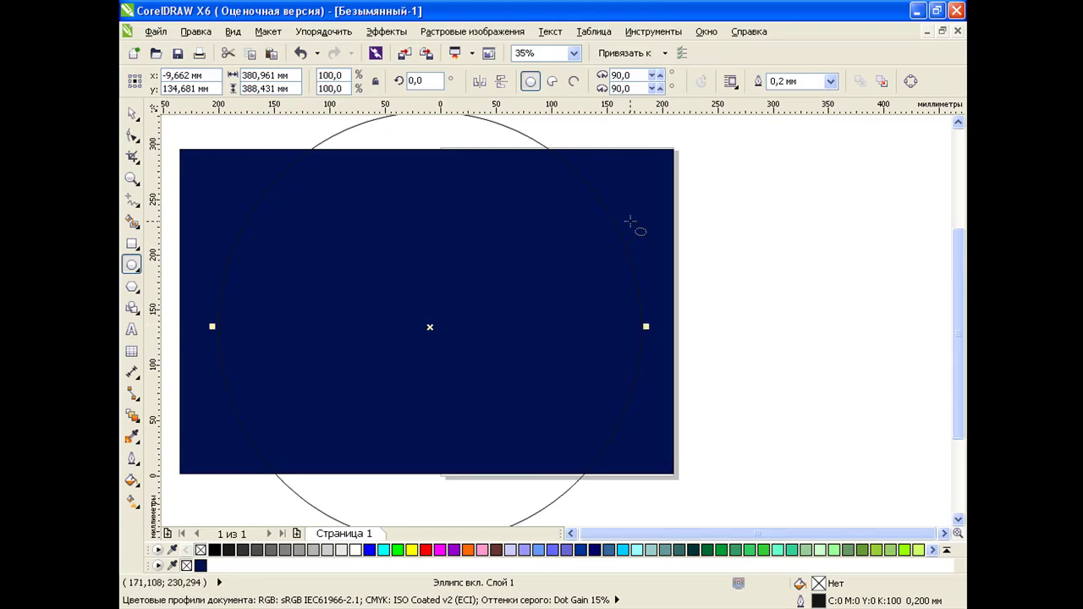
left_click_drag(958, 304, 963, 335)
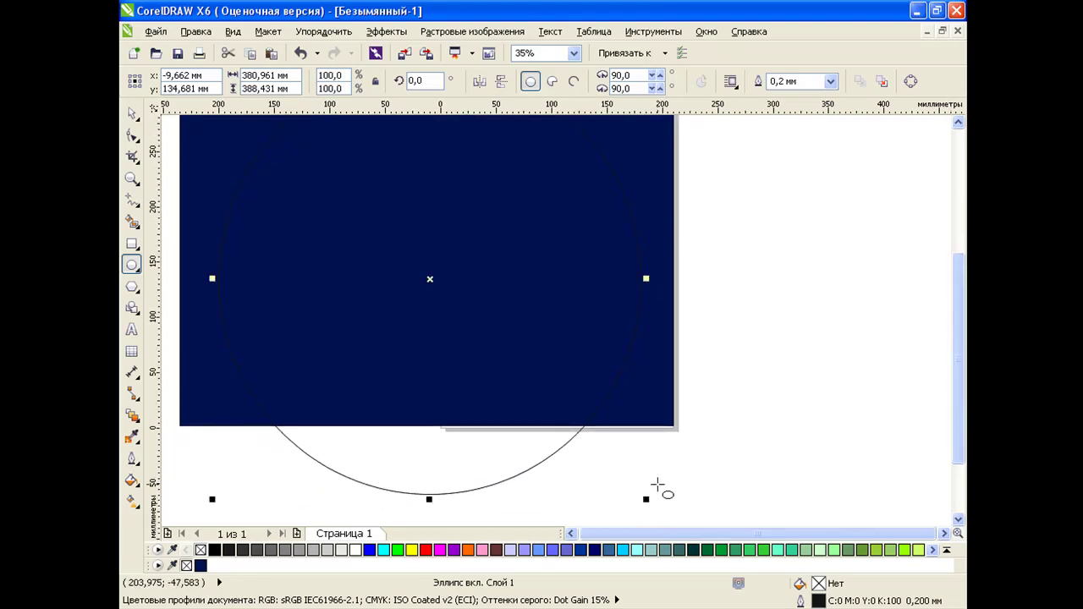
left_click_drag(648, 500, 468, 290)
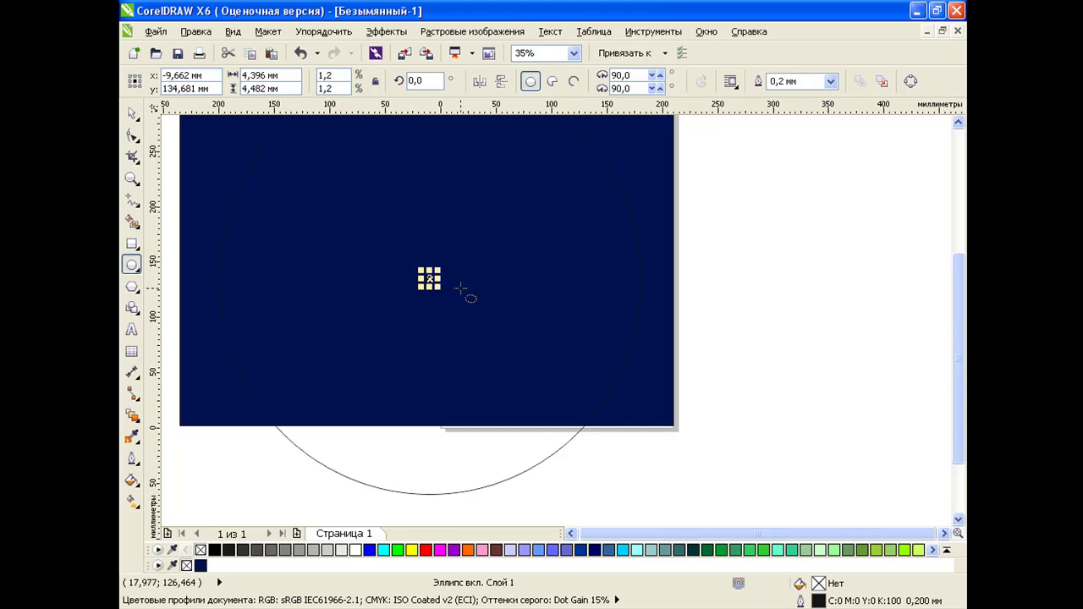
- Give the tiny central ellipse a uniform light blue fill in the RGB model with R 3, G 165, B 230
left_click(132, 480)
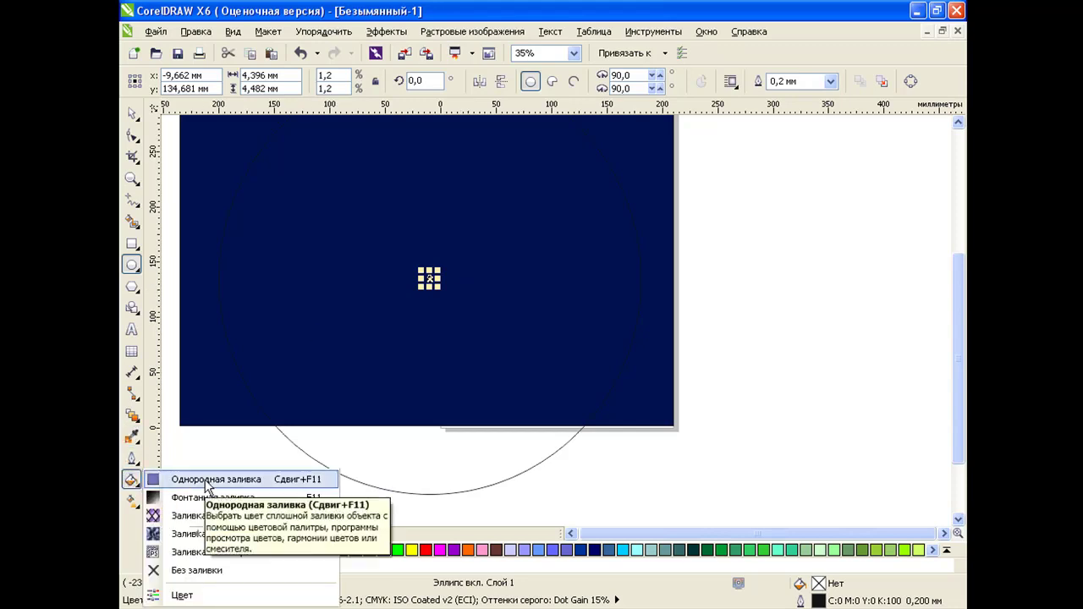
left_click(205, 483)
left_click(397, 186)
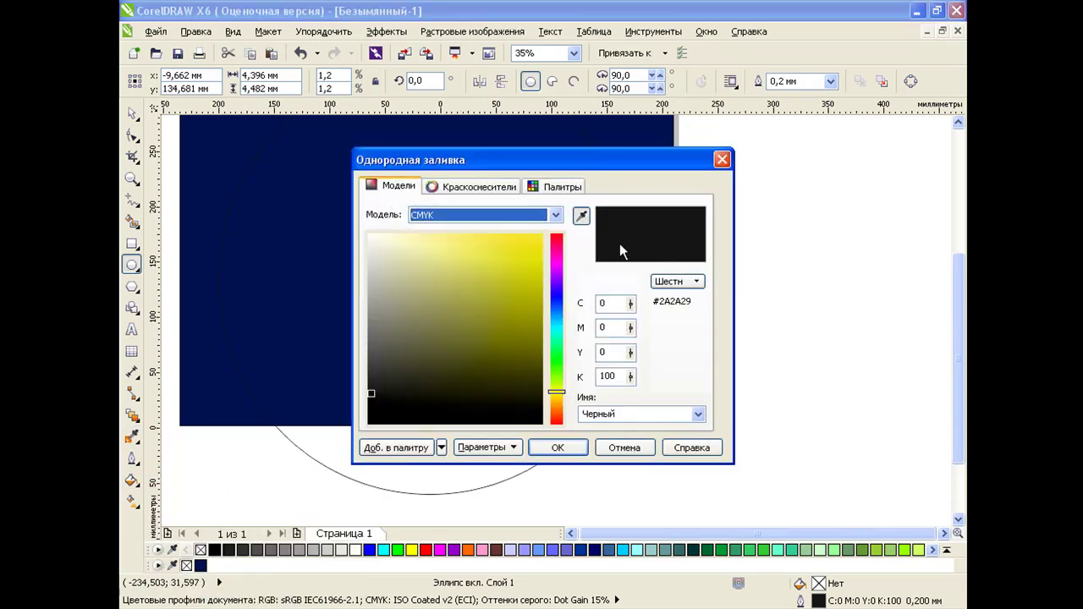
left_click(555, 215)
left_click(474, 251)
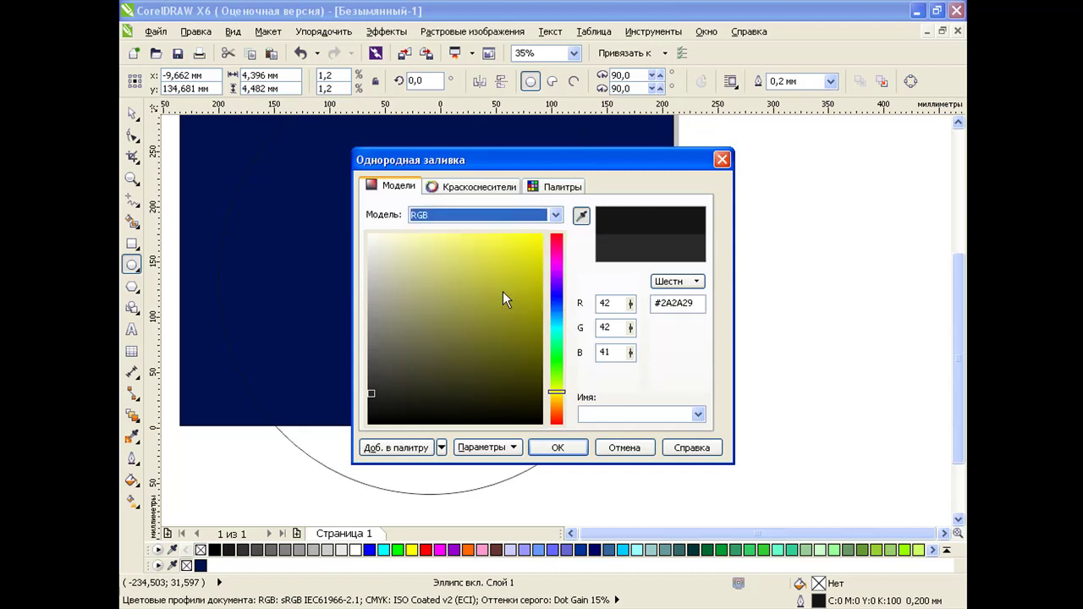
double_click(595, 303)
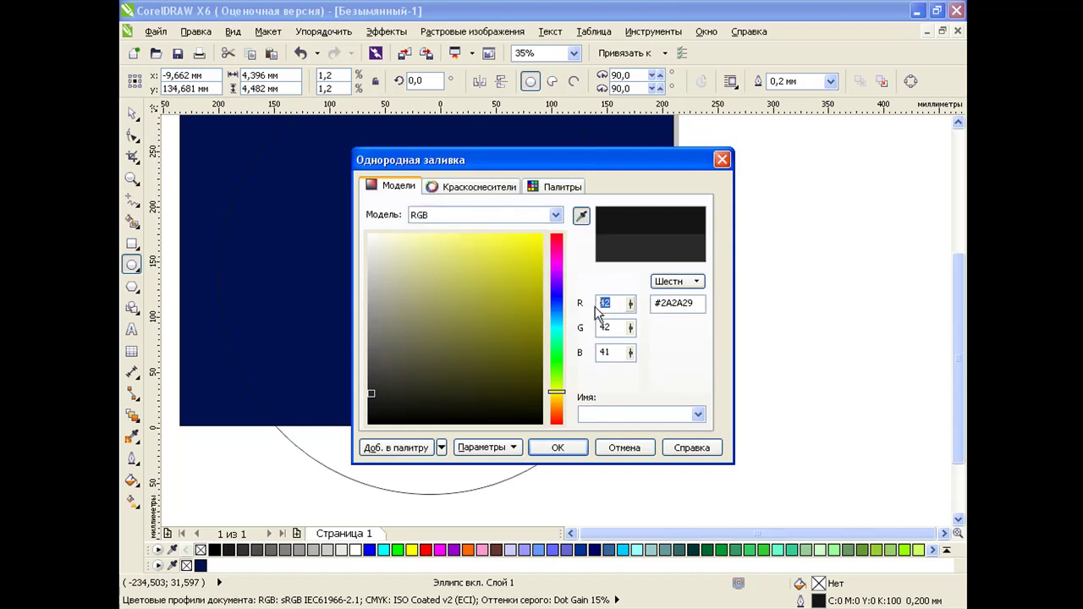
type("3")
double_click(591, 333)
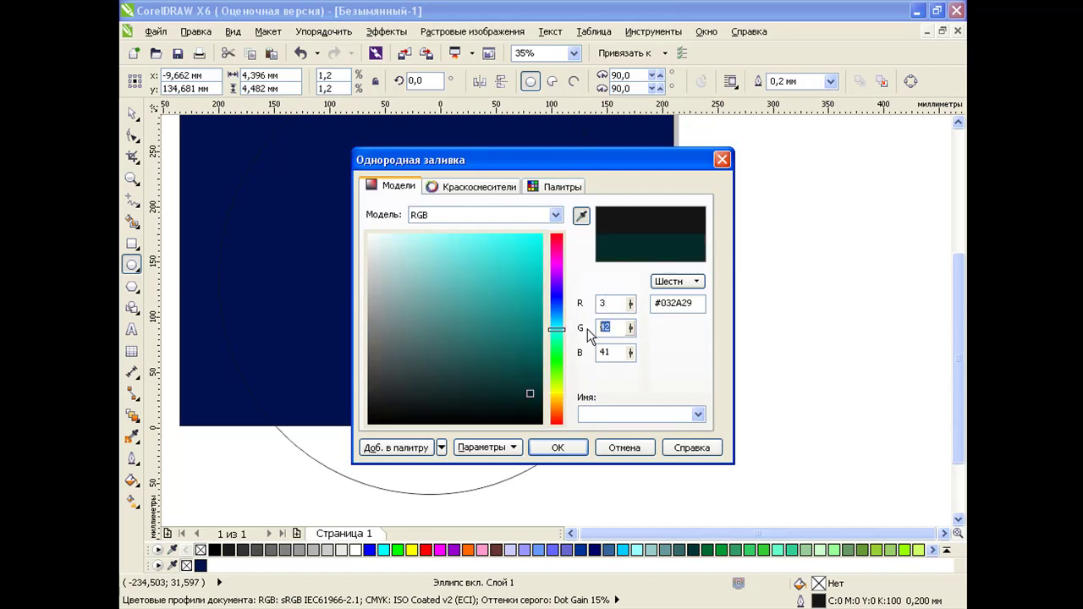
type("165")
double_click(626, 352)
type("230")
key("Tab")
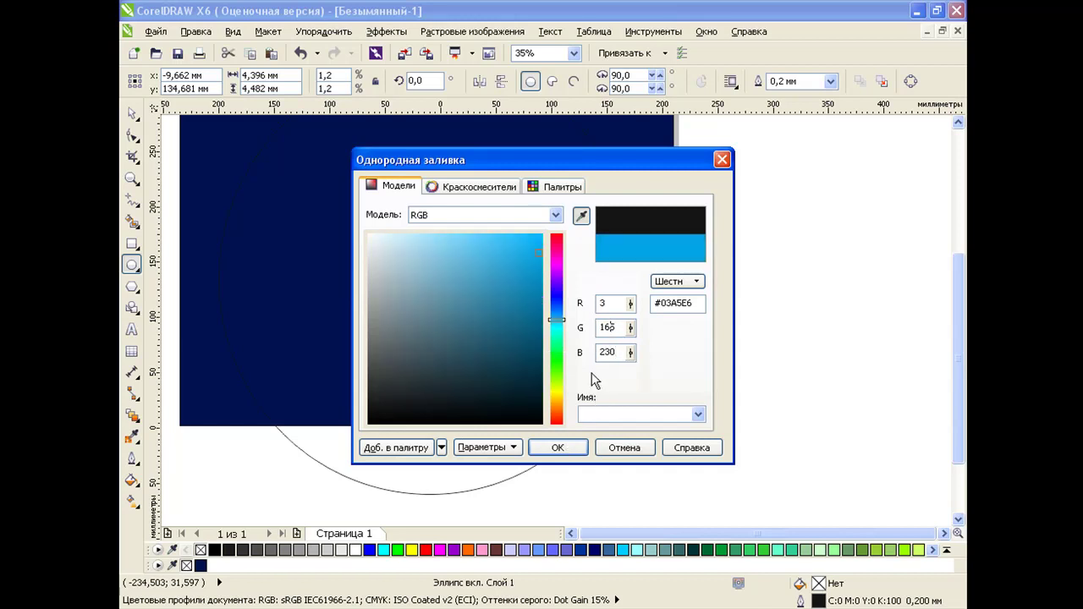
left_click(558, 447)
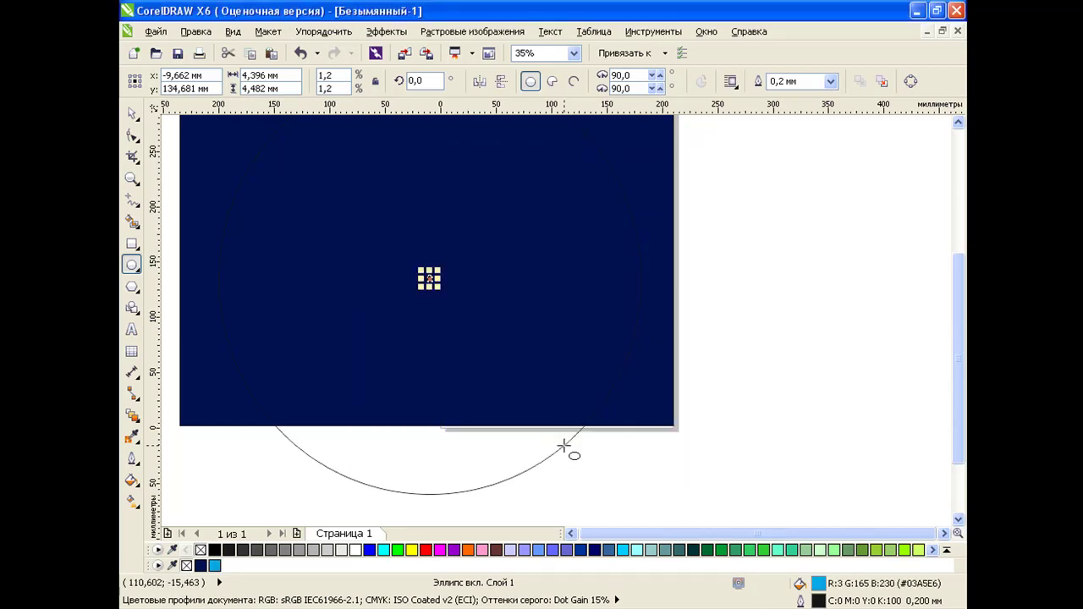
- Sample the rectangle's dark blue with the Color Eyedropper and apply it as the large ellipse's fill
left_click(131, 113)
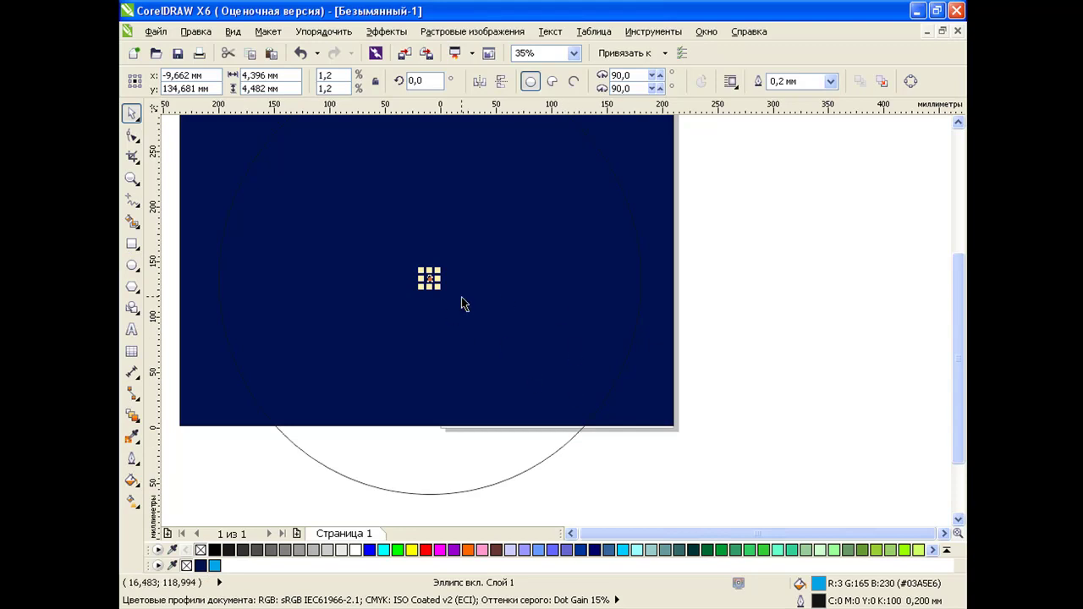
left_click(132, 437)
left_click(229, 402)
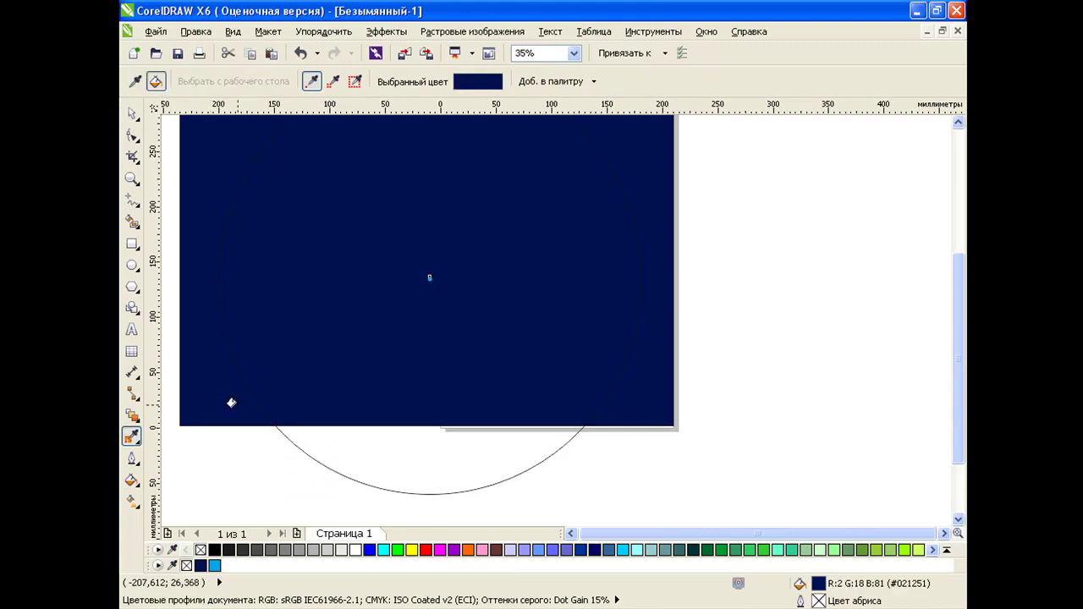
left_click(429, 462)
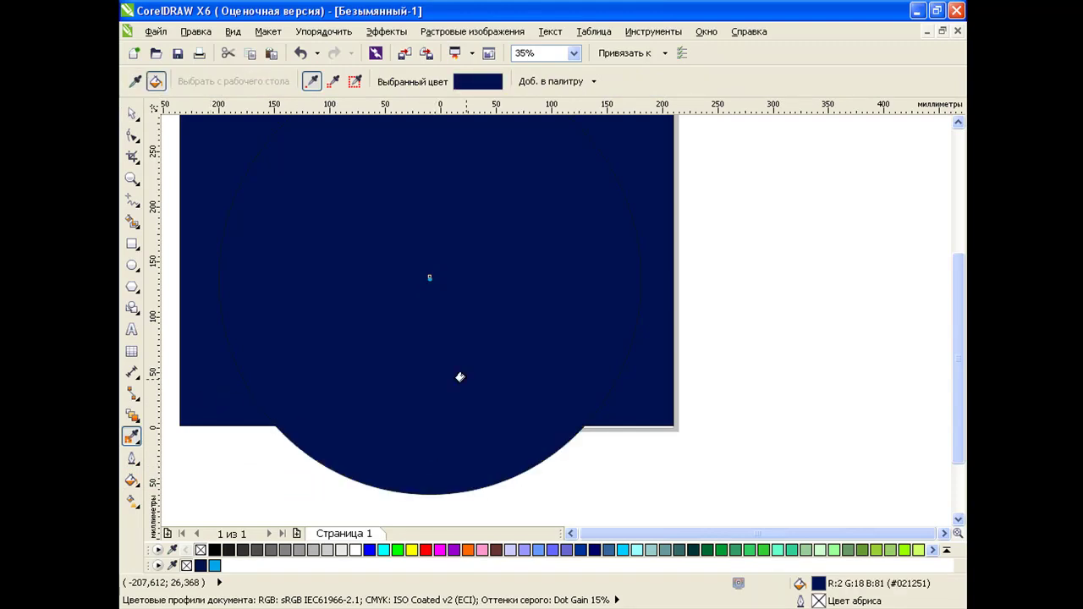
- Blend the tiny light blue ellipse into the large dark blue ellipse with the Blend tool
left_click(132, 113)
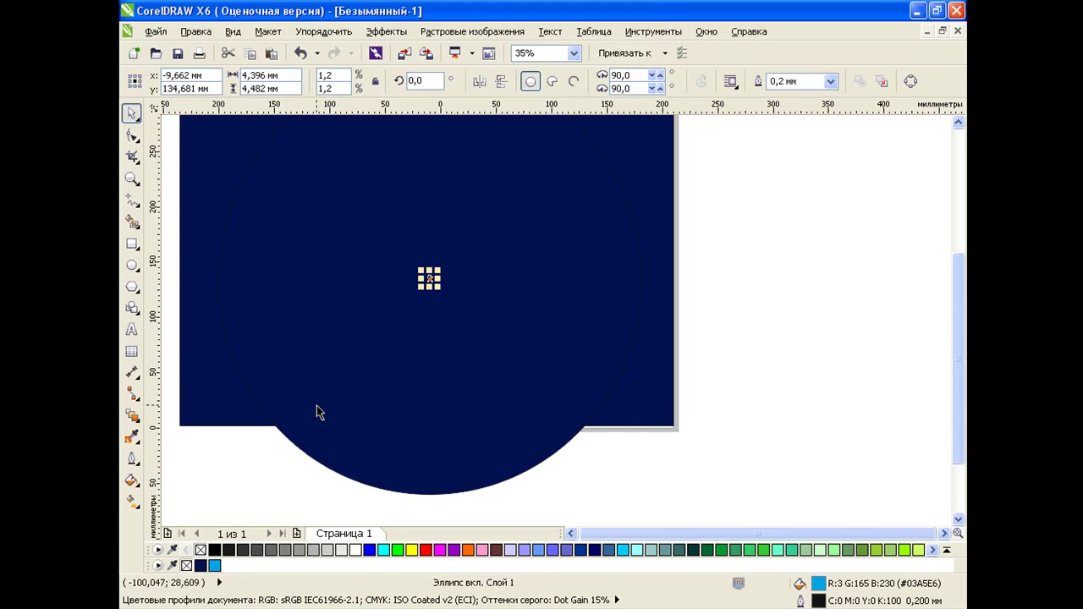
left_click(133, 416)
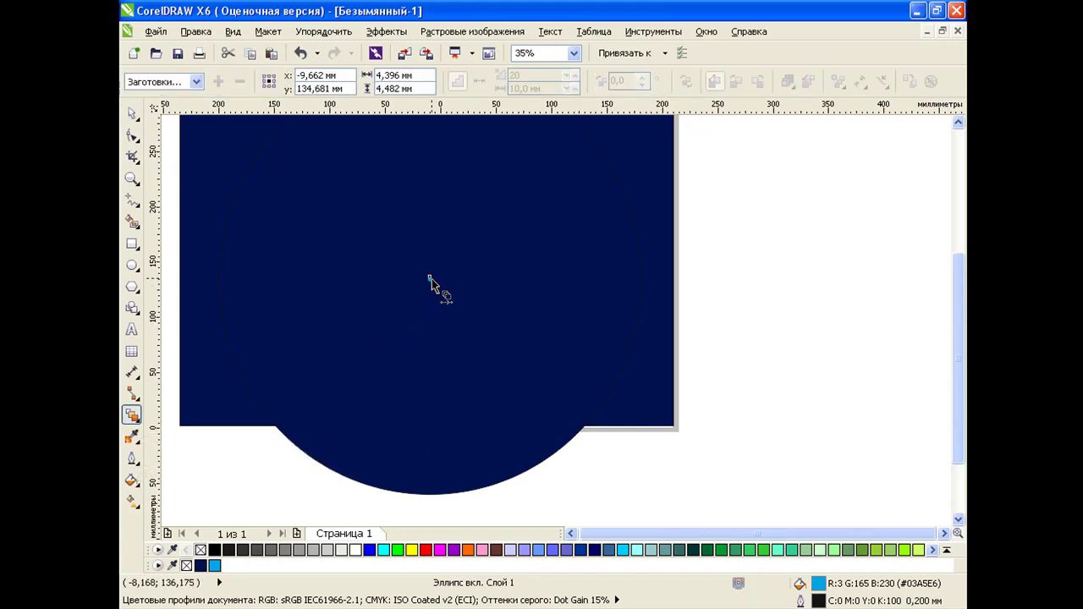
left_click_drag(452, 298, 465, 302)
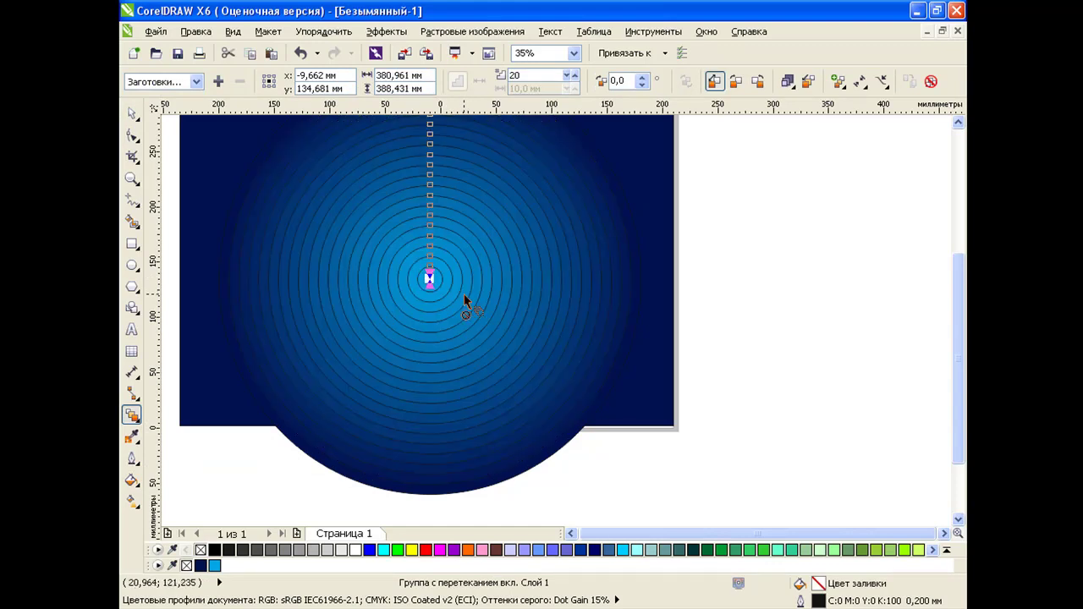
- Set the blend to 200 steps and remove its outline
left_click(538, 73)
type("0")
key("Return")
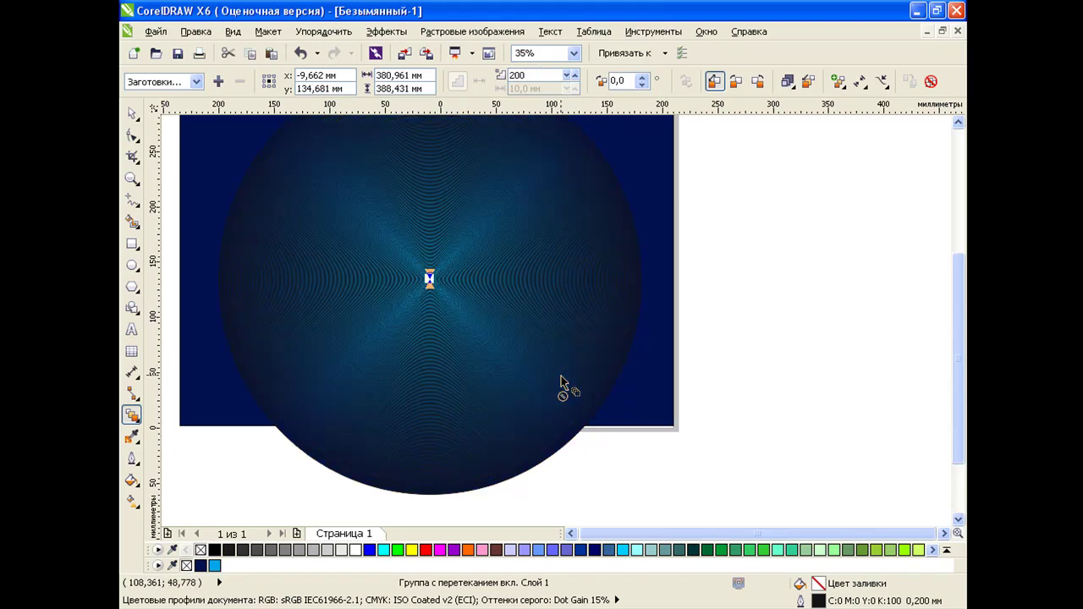
right_click(200, 551)
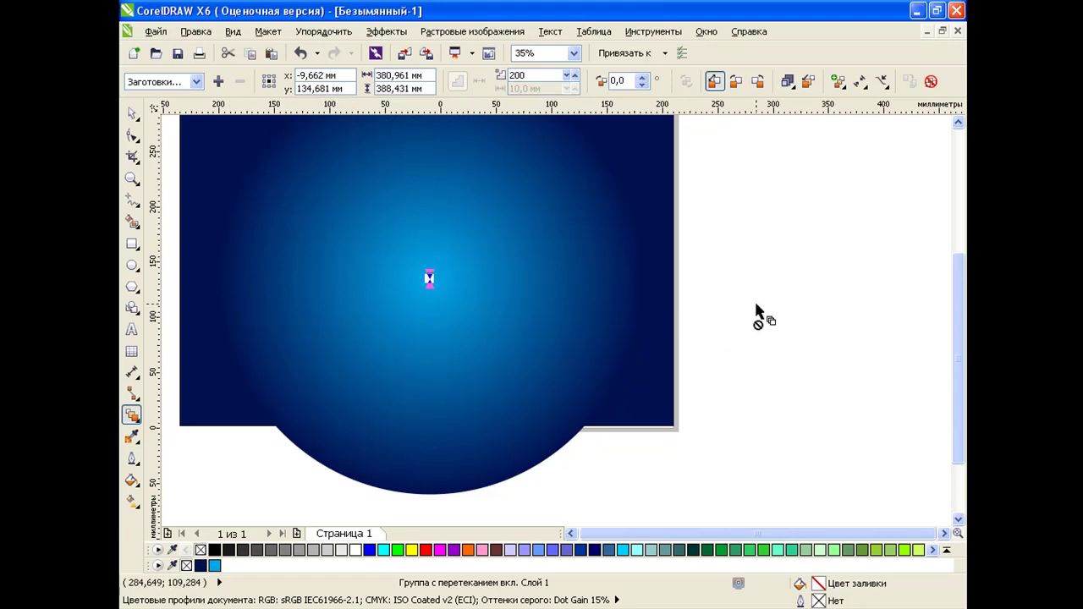
- Move the blended glow about 219 mm to the right, partly off the rectangle
key("space")
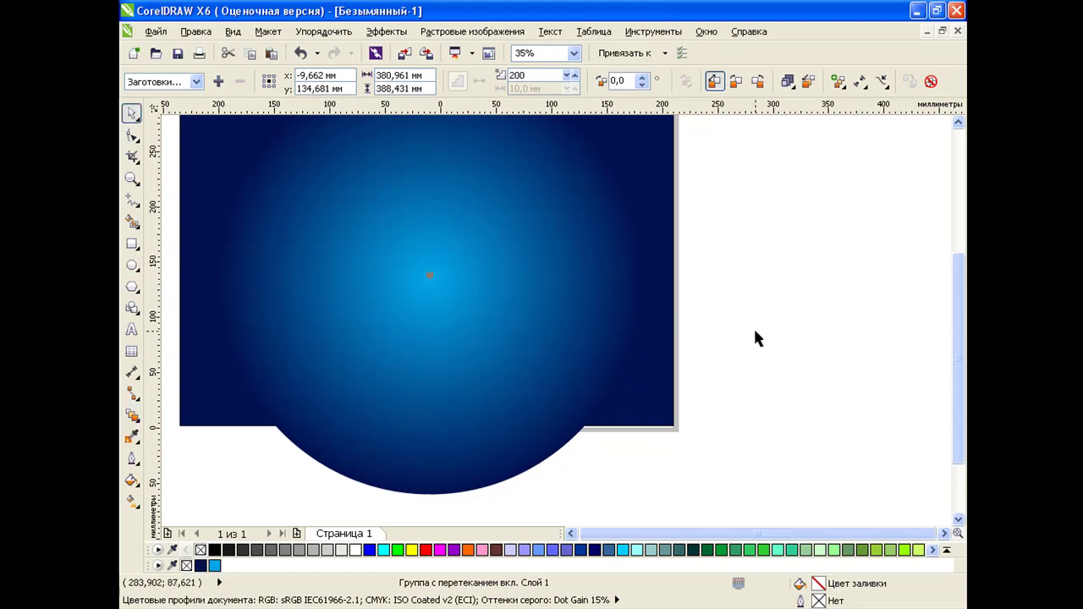
left_click_drag(553, 335, 795, 333)
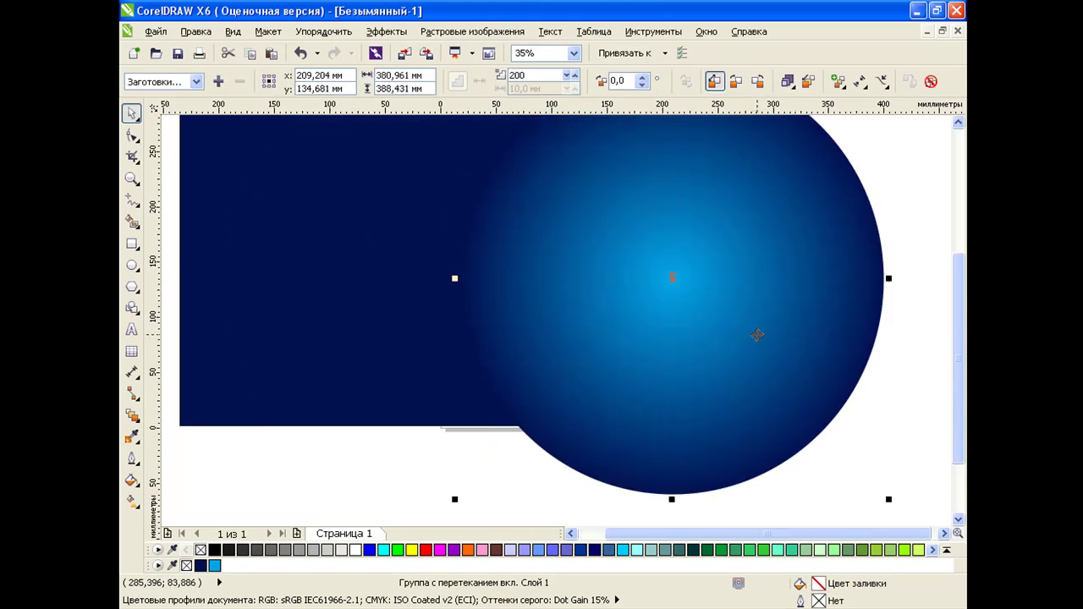
- Place the blended glow inside the dark blue rectangle as PowerClip contents
right_click(525, 313)
left_click(307, 215)
left_click(297, 215)
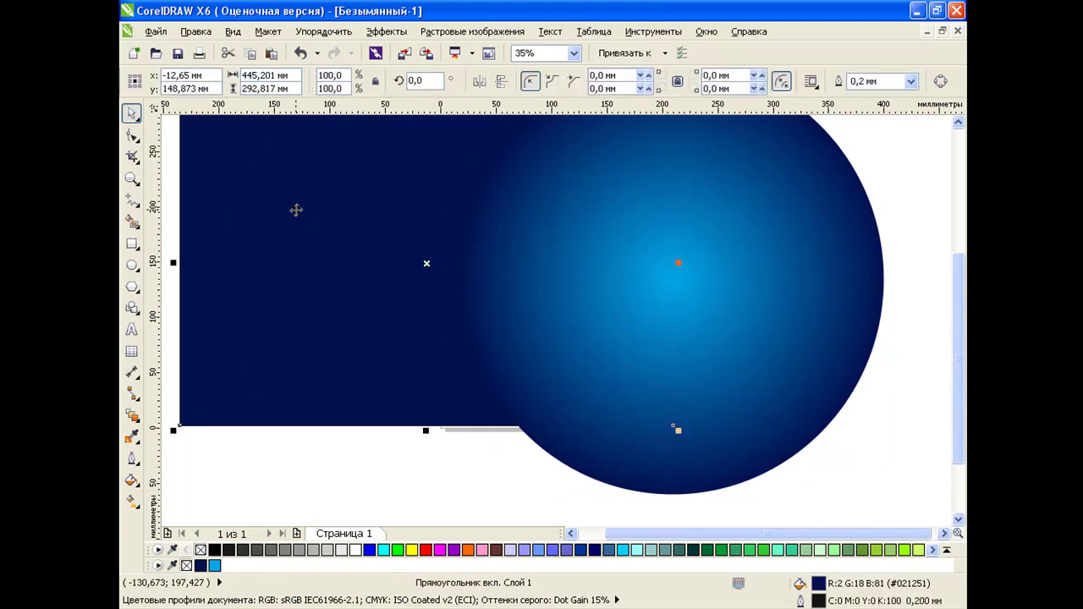
left_click(580, 336)
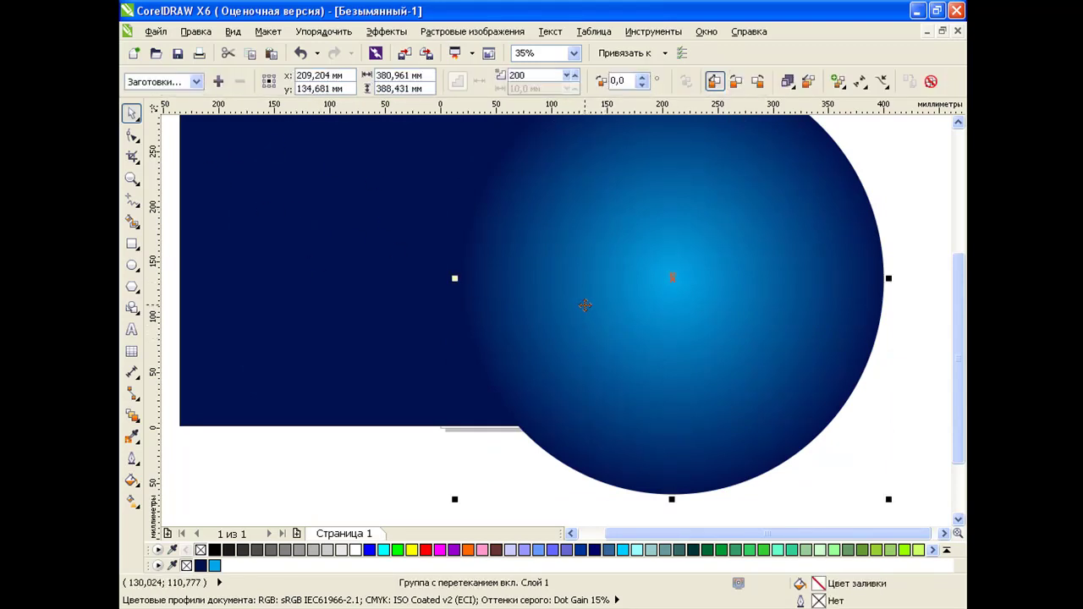
left_click_drag(584, 305, 400, 306)
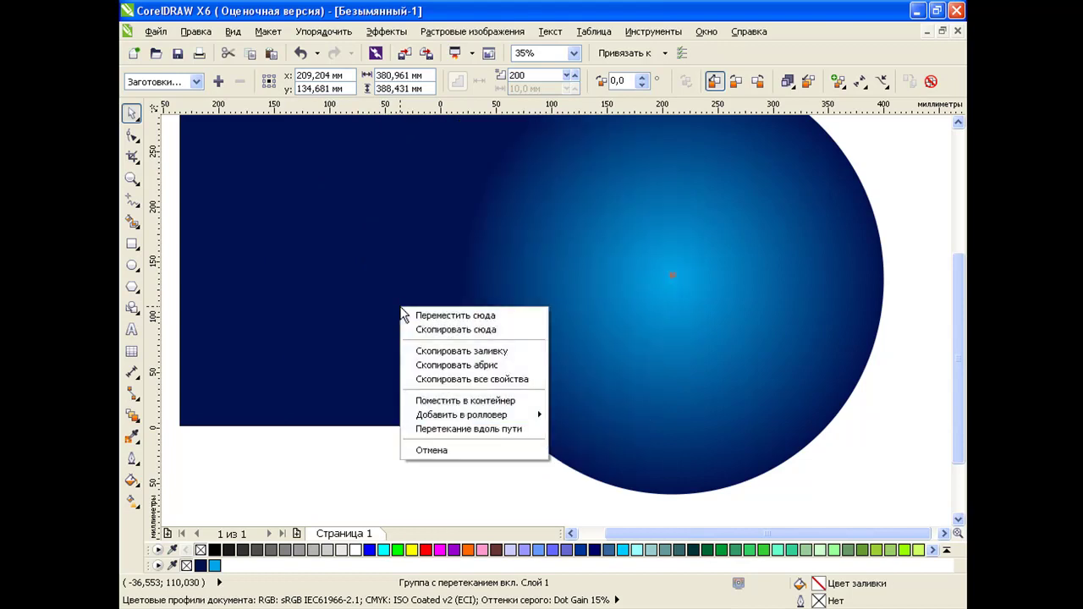
left_click(464, 401)
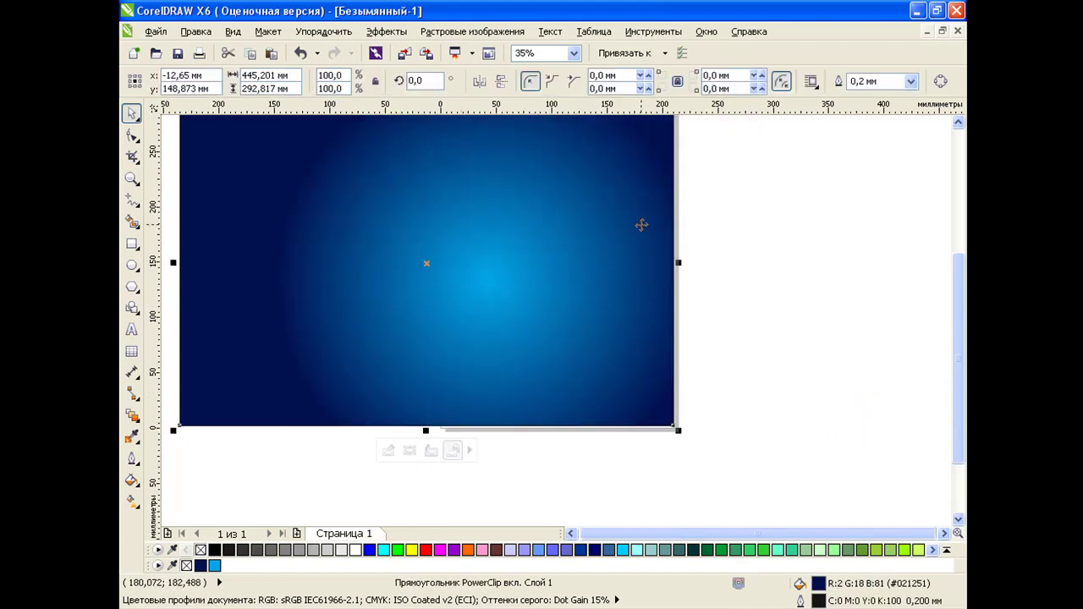
- Open the rectangle's PowerClip contents for editing and move the glow left to about X -21 mm, Y 133 mm
left_click_drag(965, 339, 952, 300)
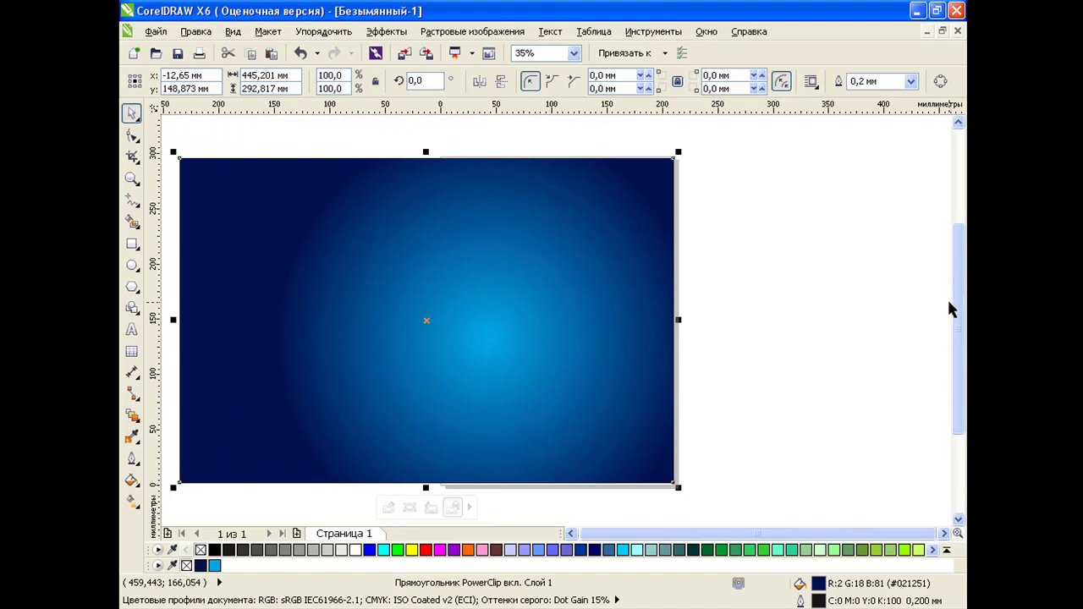
left_click(386, 31)
mouse_move(459, 268)
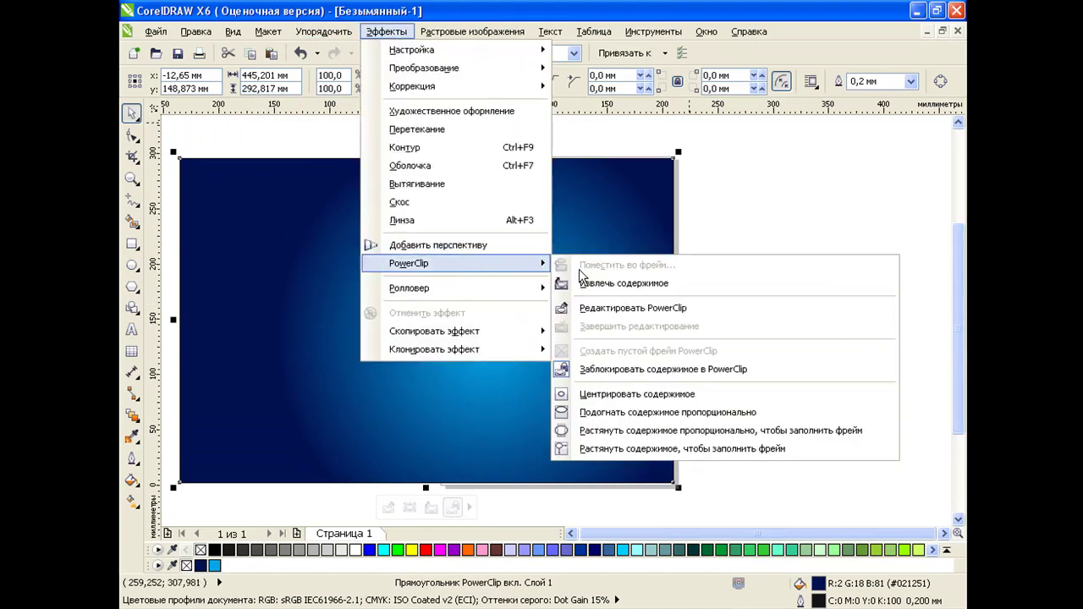
left_click(633, 308)
left_click_drag(519, 312, 448, 312)
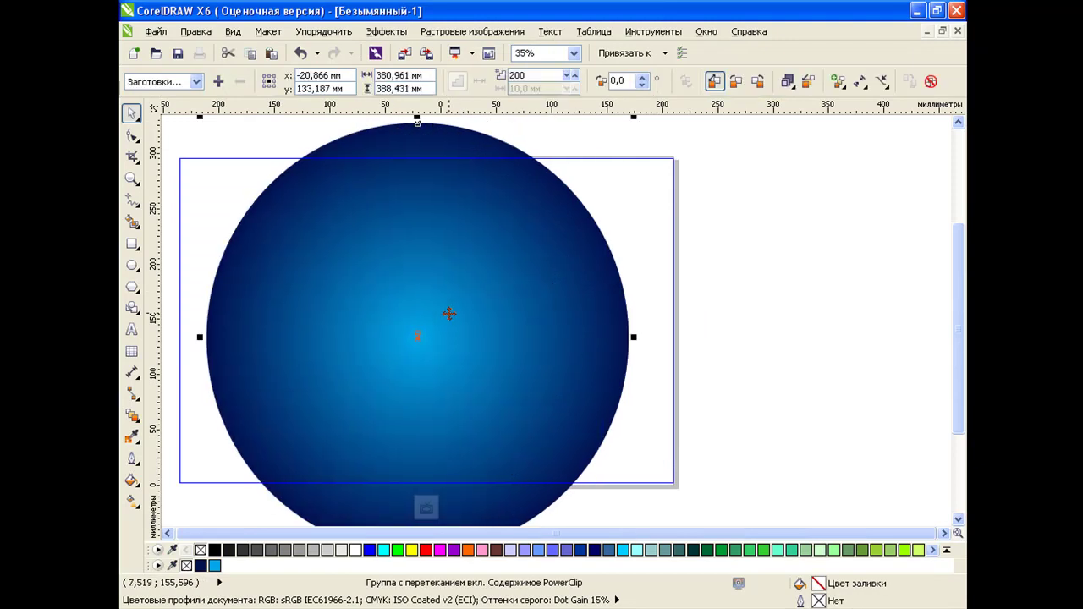
- Narrow the glow symmetrically to about 315 mm wide and finish editing the PowerClip
left_click_drag(634, 337, 588, 339)
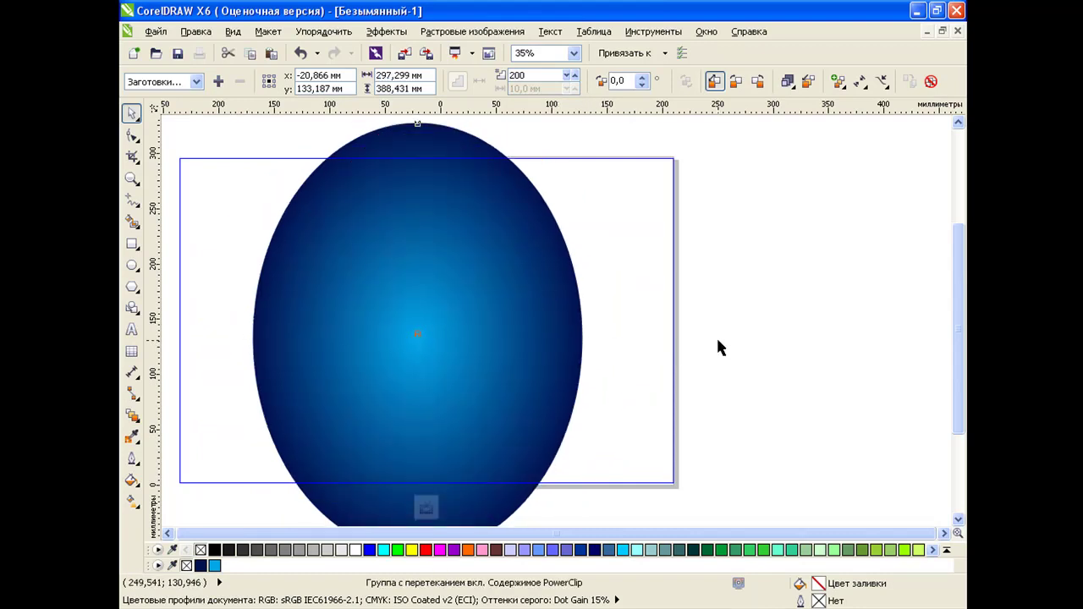
left_click_drag(587, 338, 597, 338)
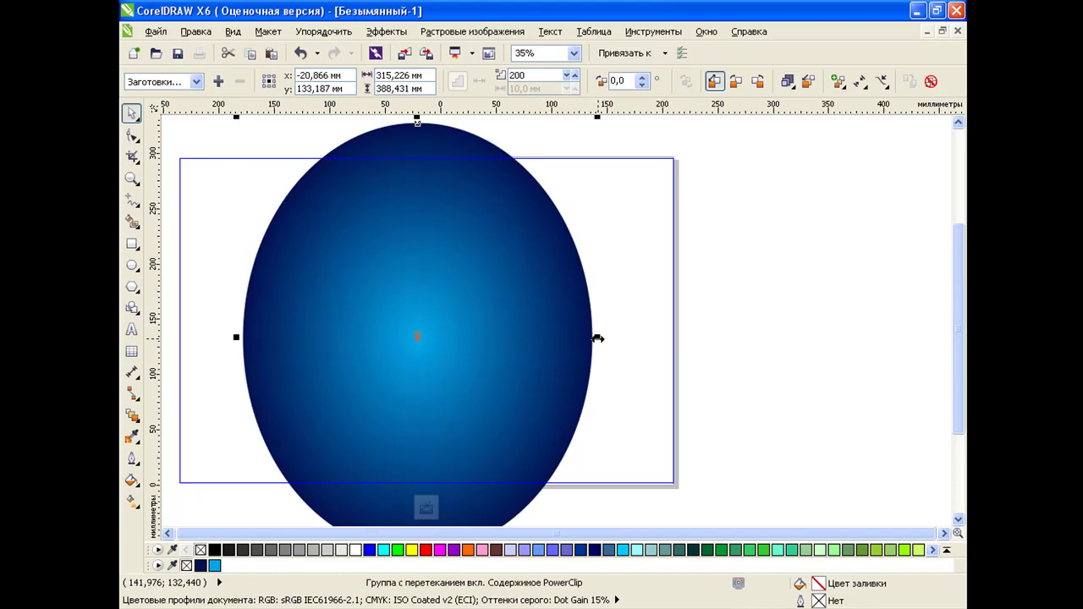
left_click(385, 31)
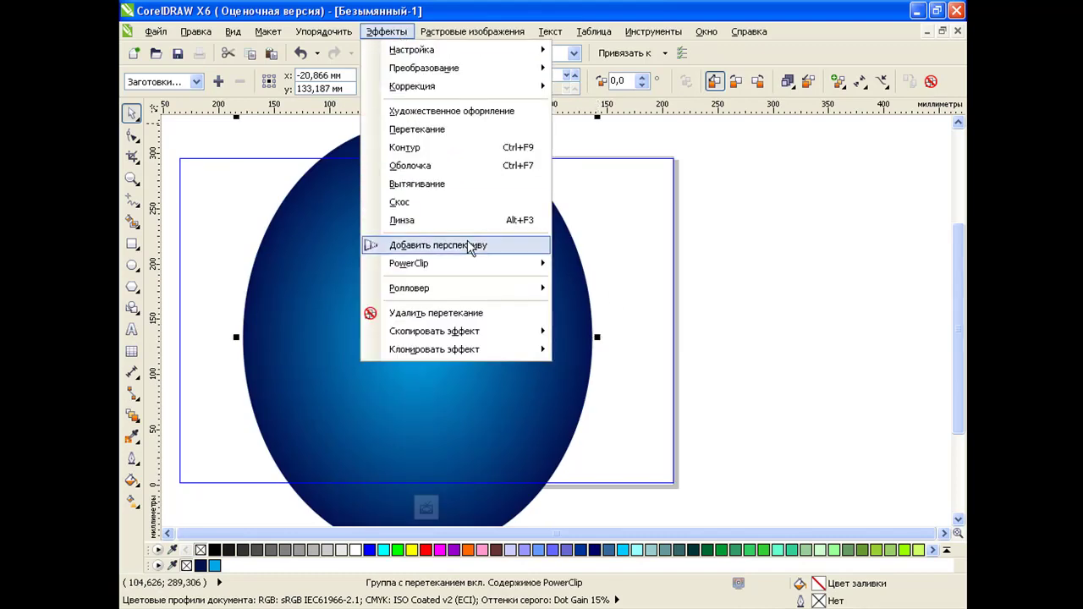
mouse_move(467, 262)
left_click(615, 326)
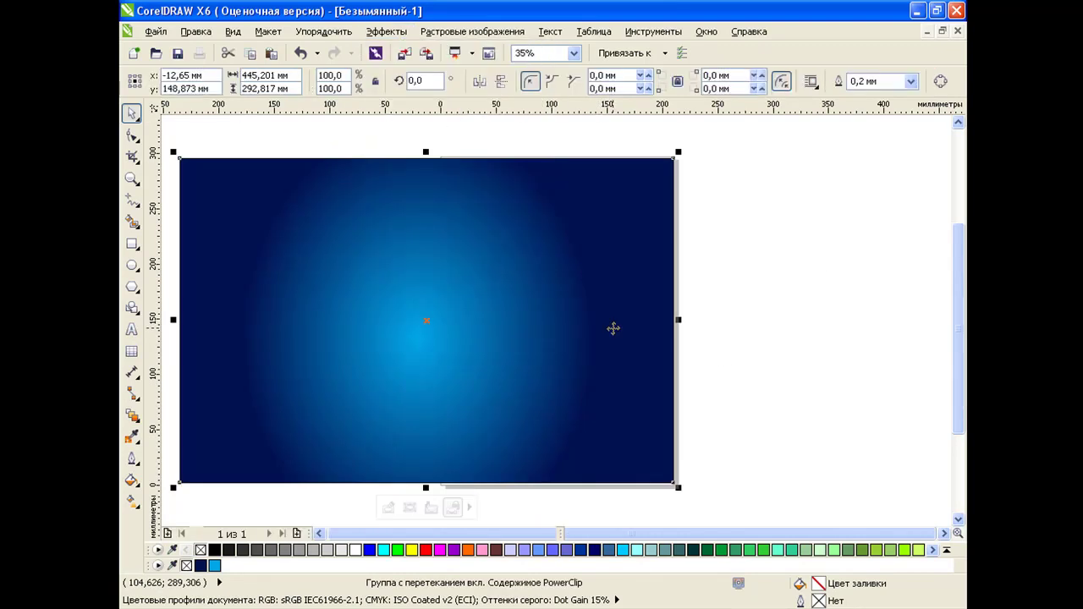
- Enlarge the clipped background rectangle proportionally to about 508 × 334 mm and reposition it around X 72 mm, Y 144 mm
left_click(809, 319)
left_click(619, 230)
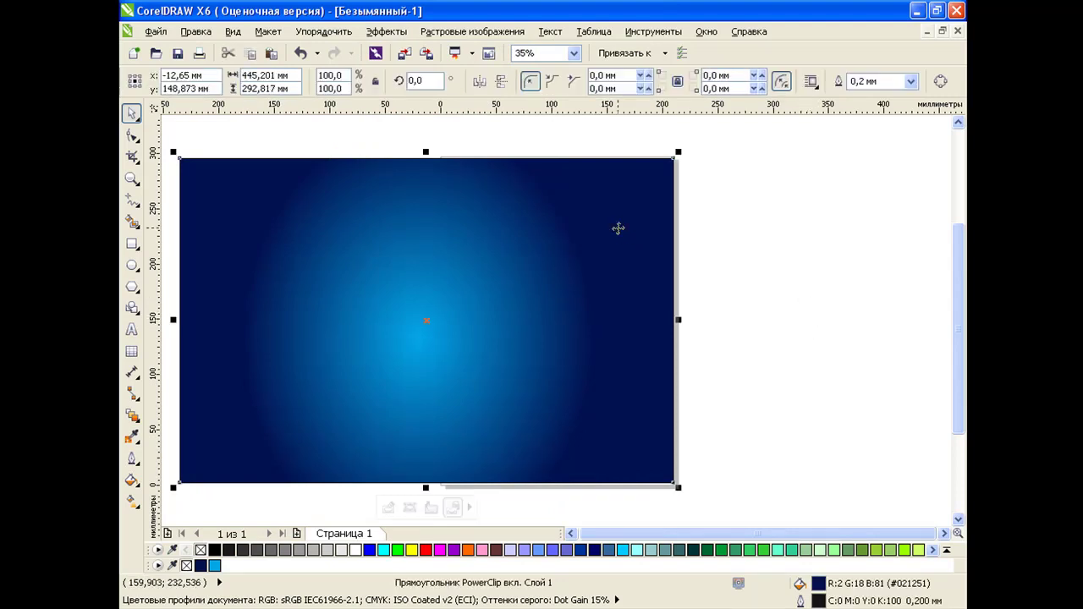
left_click_drag(653, 242, 684, 222)
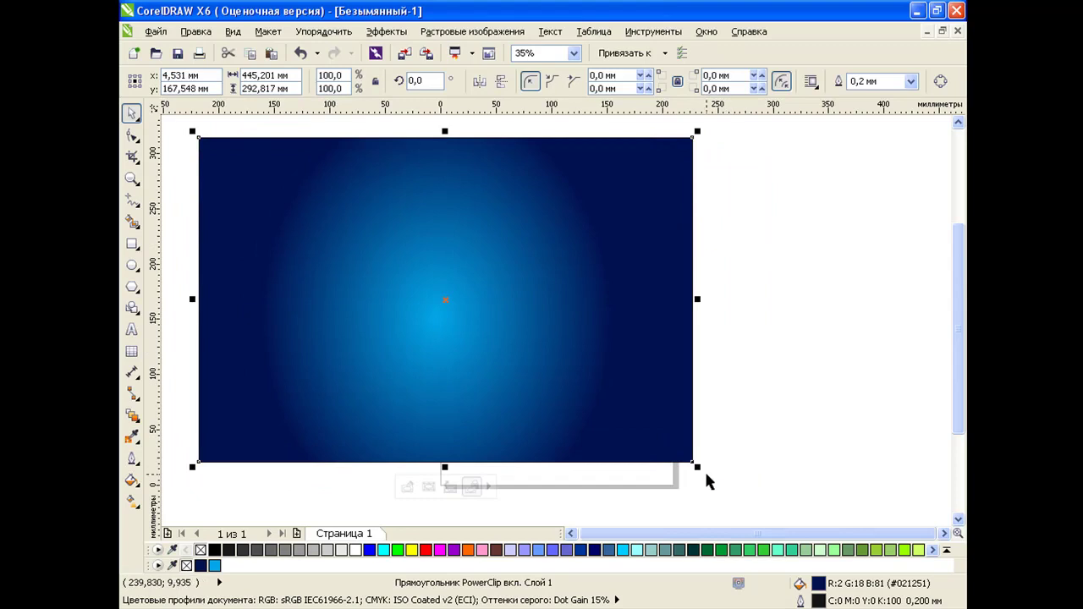
left_click_drag(697, 466, 766, 512)
left_click_drag(610, 342, 650, 346)
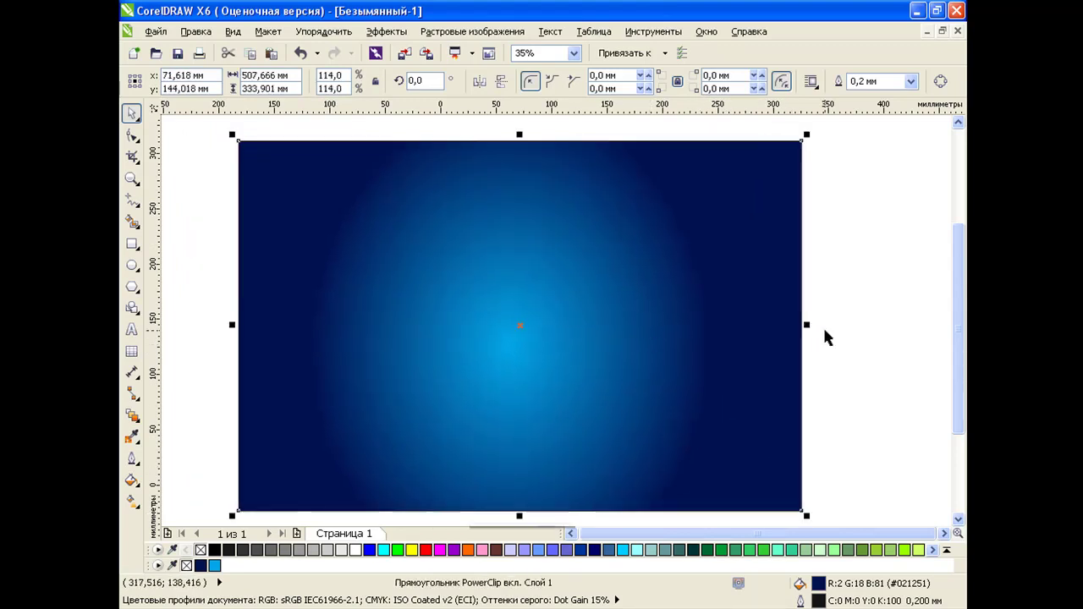
left_click(888, 325)
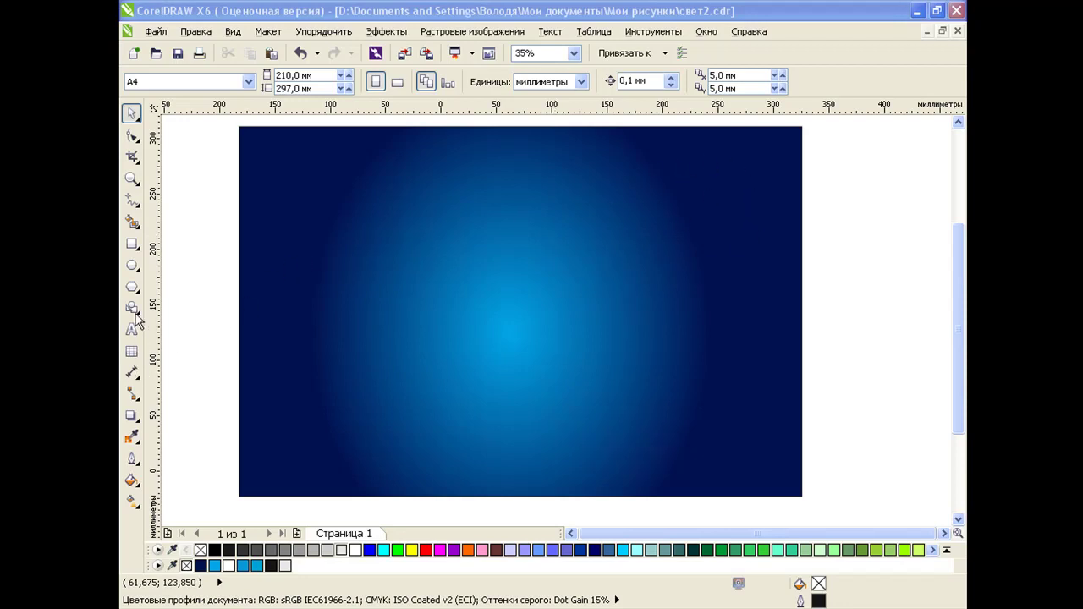
- Draw a circle about 100 mm in diameter in the background's upper-right area and fill it white
left_click(131, 265)
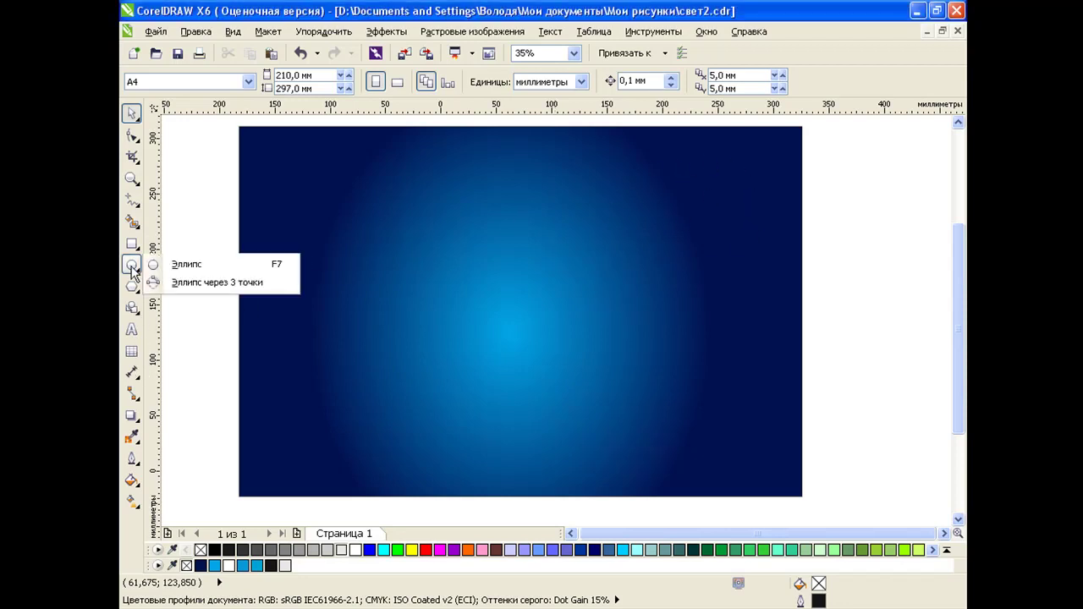
left_click(186, 266)
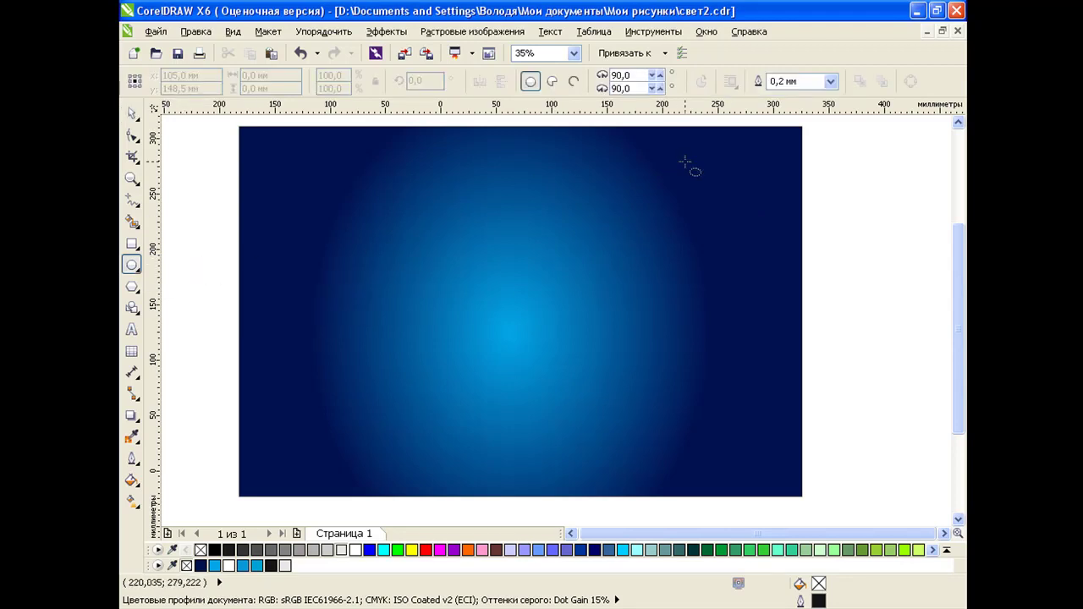
left_click_drag(680, 159, 755, 272)
left_click_drag(738, 216, 720, 202)
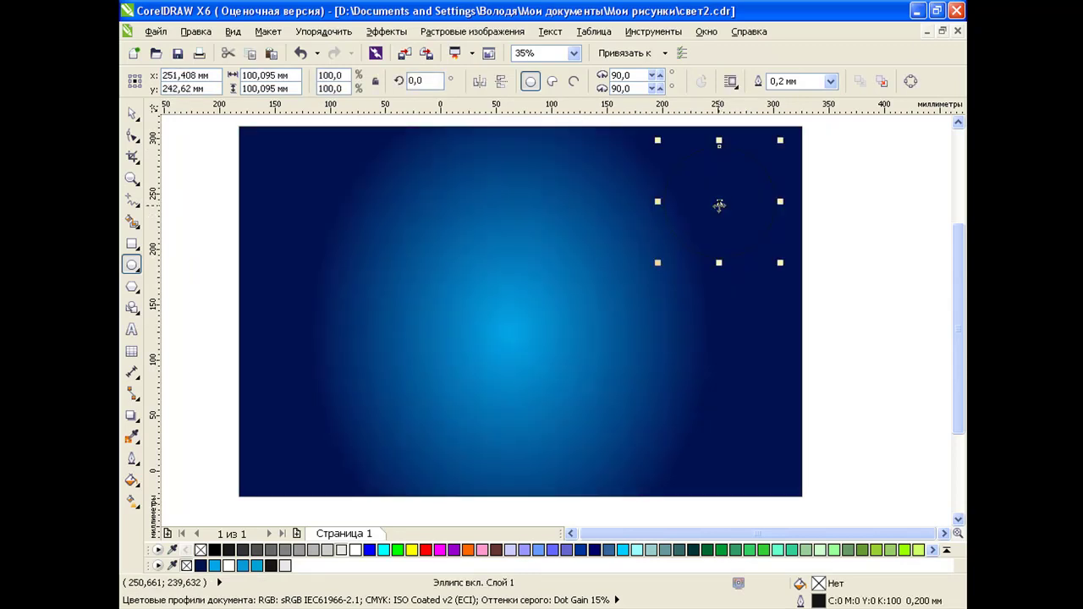
left_click(355, 551)
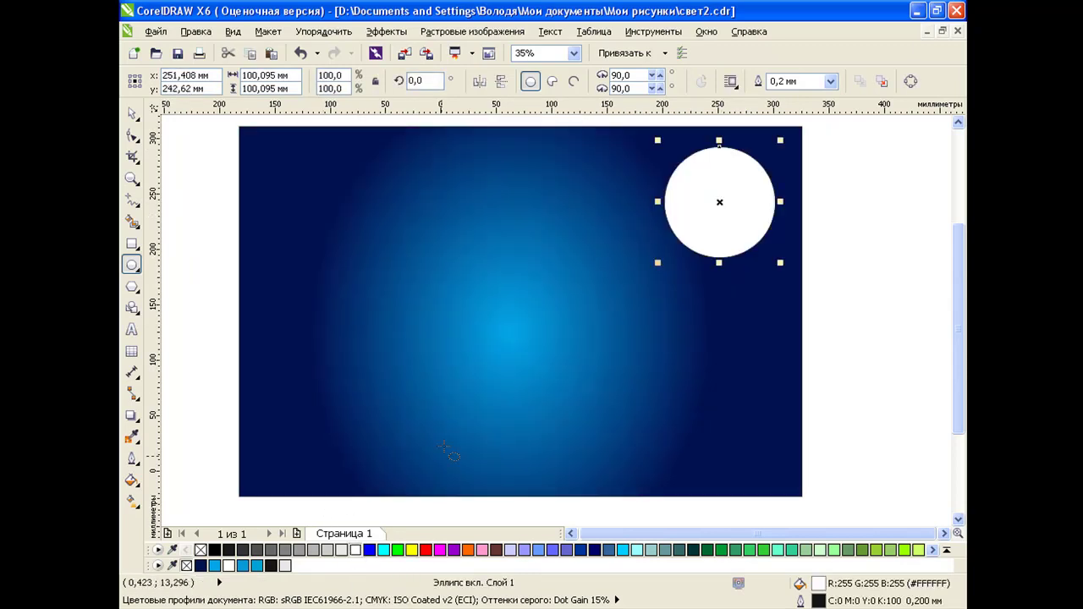
- Add a drop shadow to the white circle and apply the Large Glow preset (Большое свечение)
left_click(132, 428)
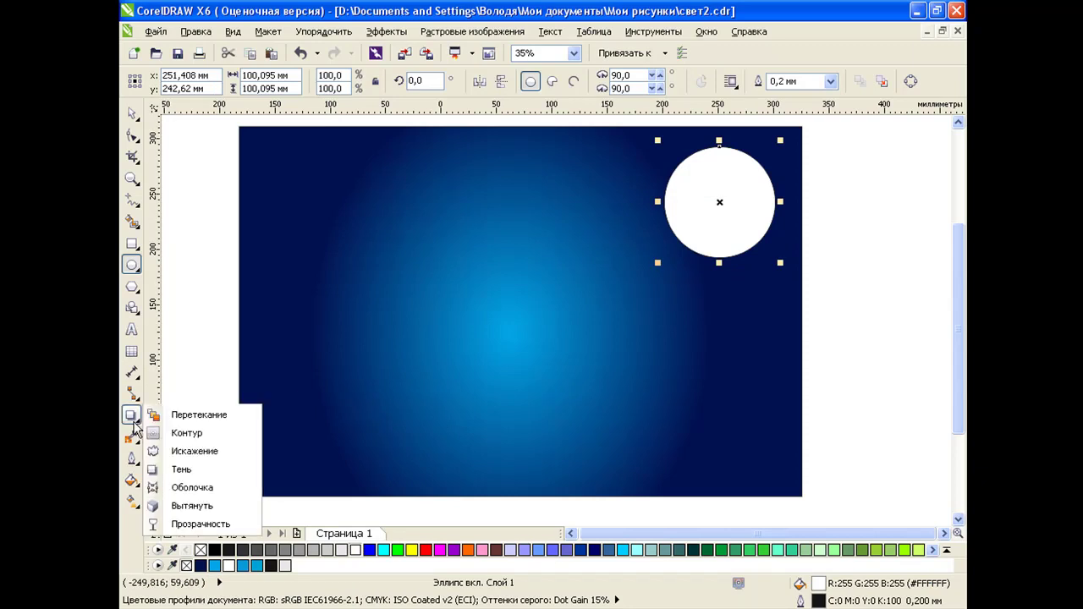
left_click(211, 471)
left_click_drag(719, 202, 683, 235)
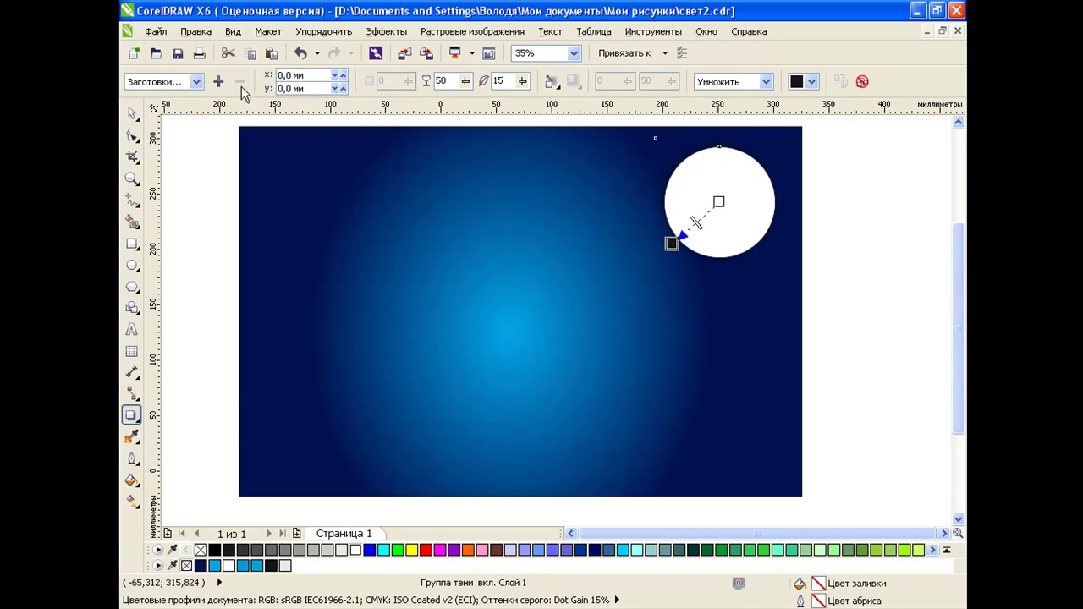
left_click(198, 82)
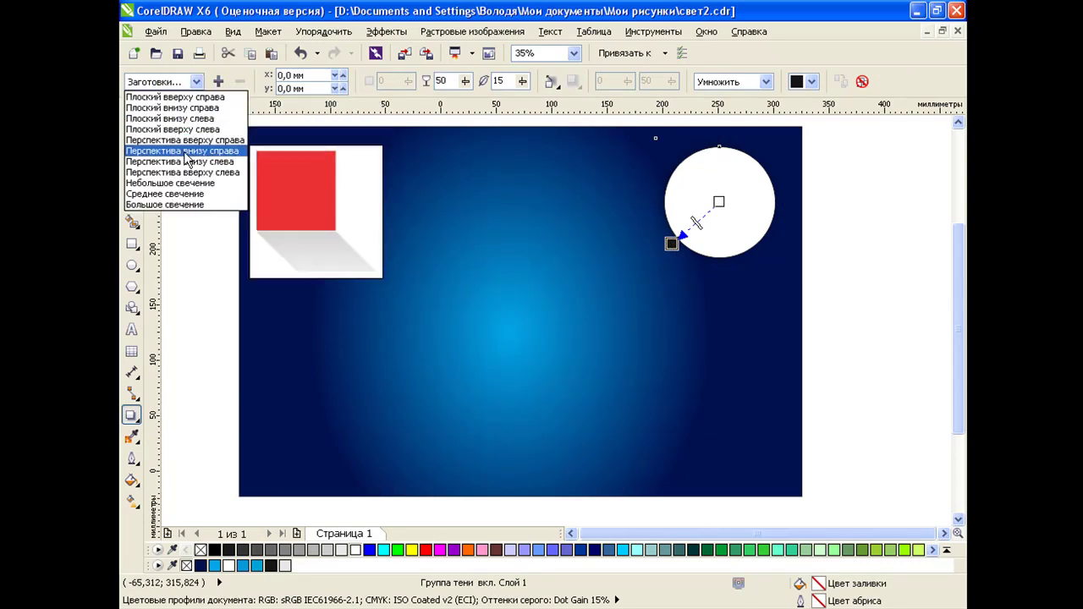
left_click(178, 204)
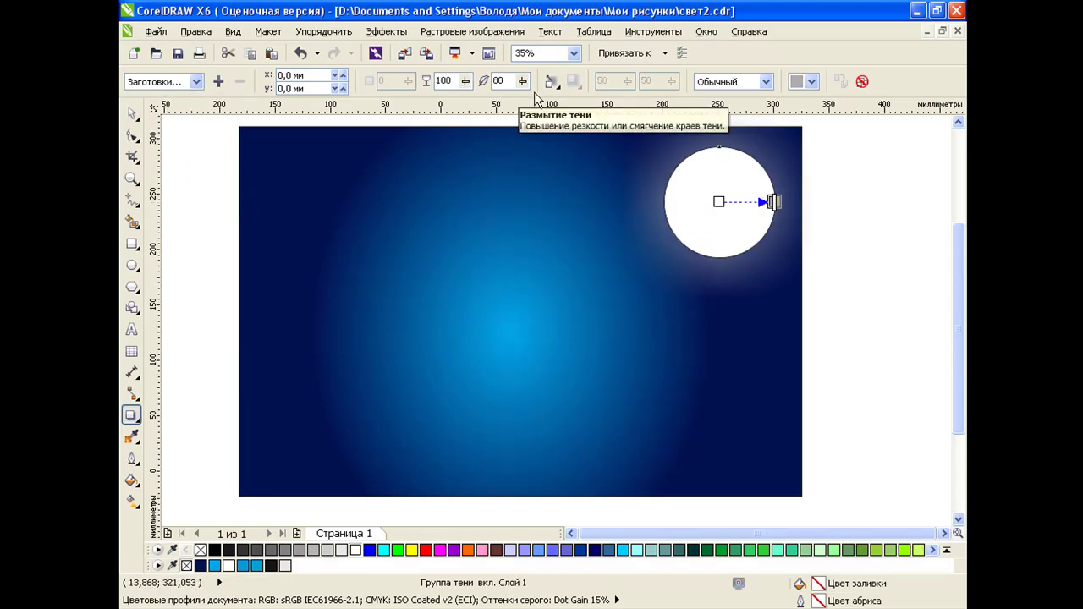
- Set the circle's shadow colour to cyan-blue and its blending mode to Add (Добавить)
left_click(811, 81)
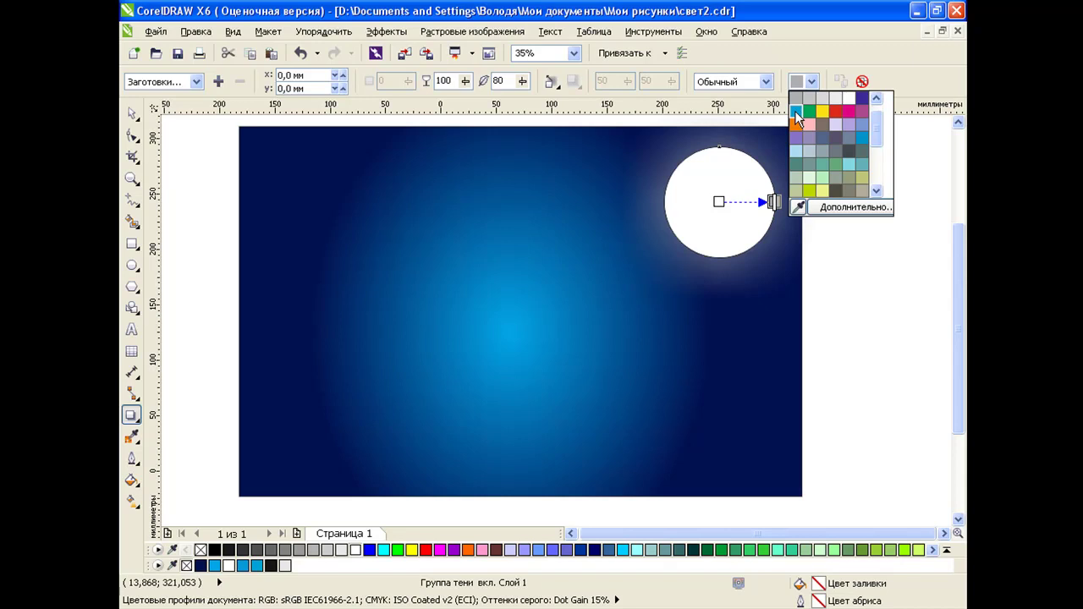
left_click(795, 111)
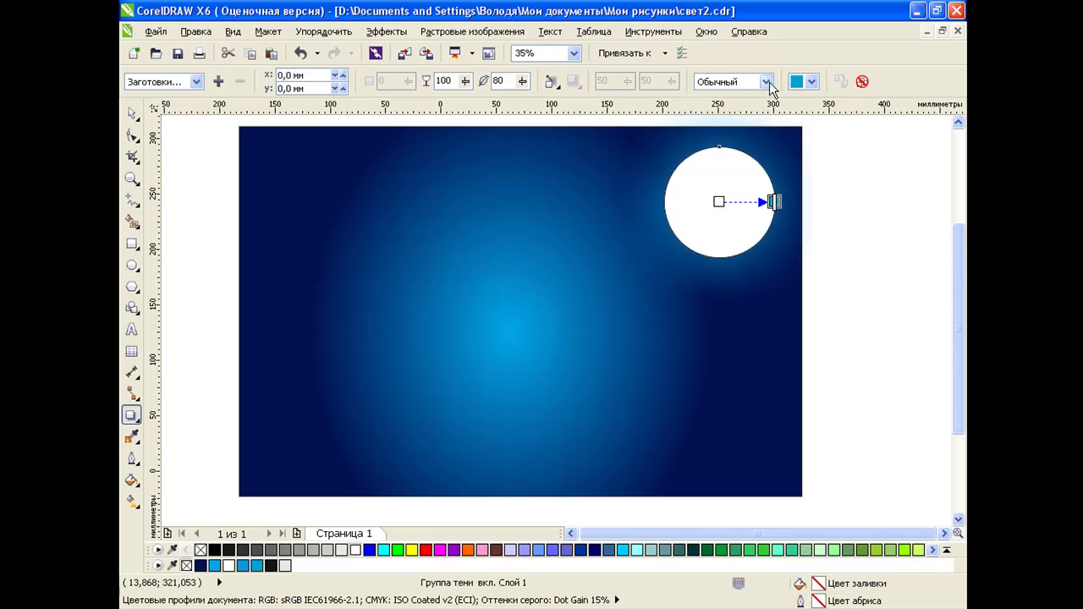
left_click(767, 81)
left_click(734, 107)
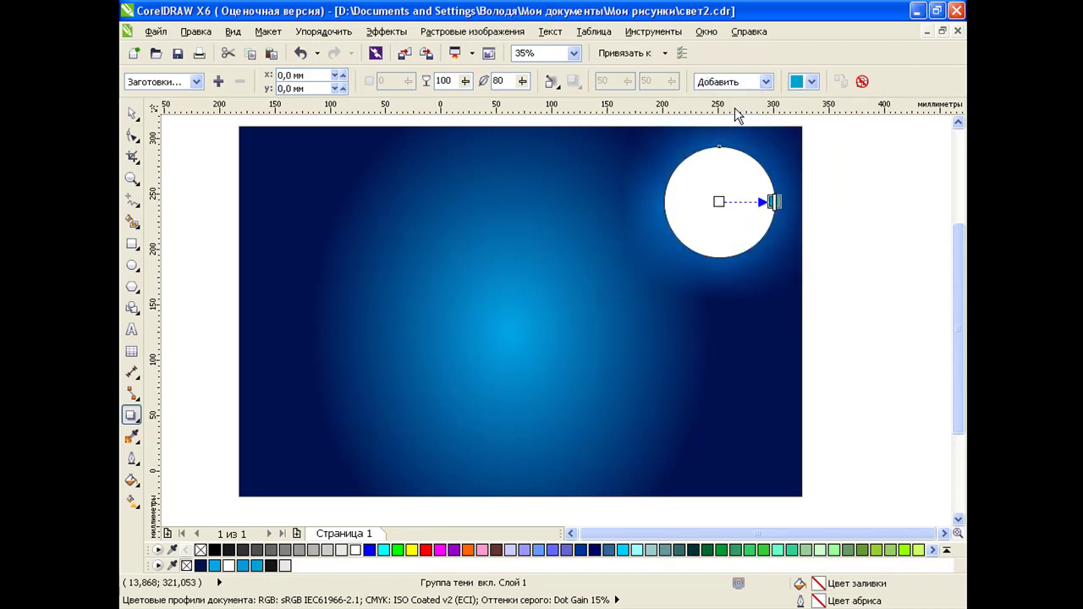
- Break the shadow group apart and delete the white circle, keeping only the blue glow
left_click(131, 114)
left_click(332, 32)
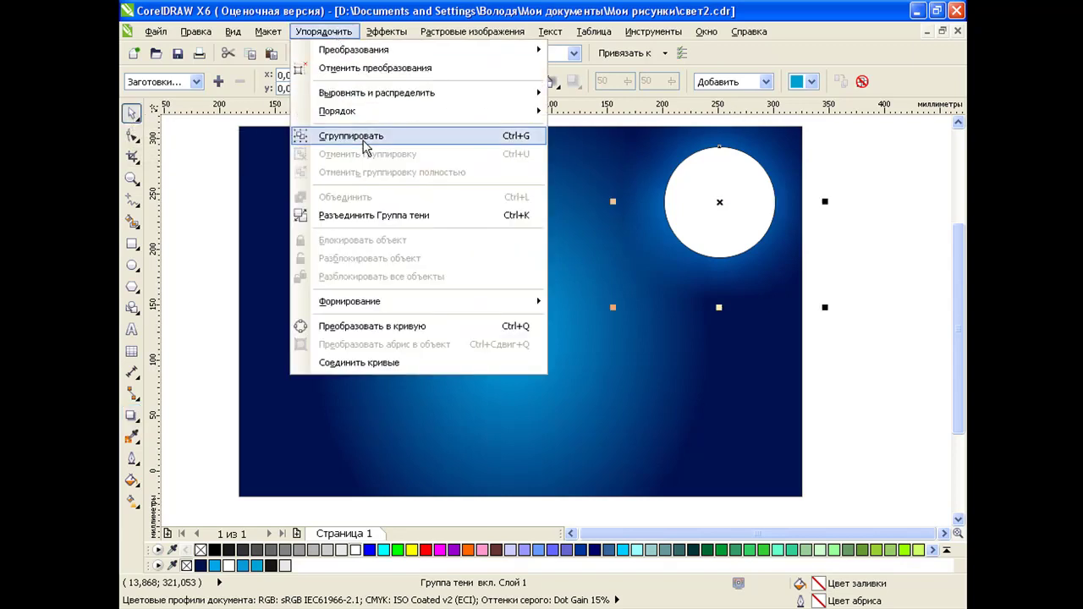
left_click(386, 216)
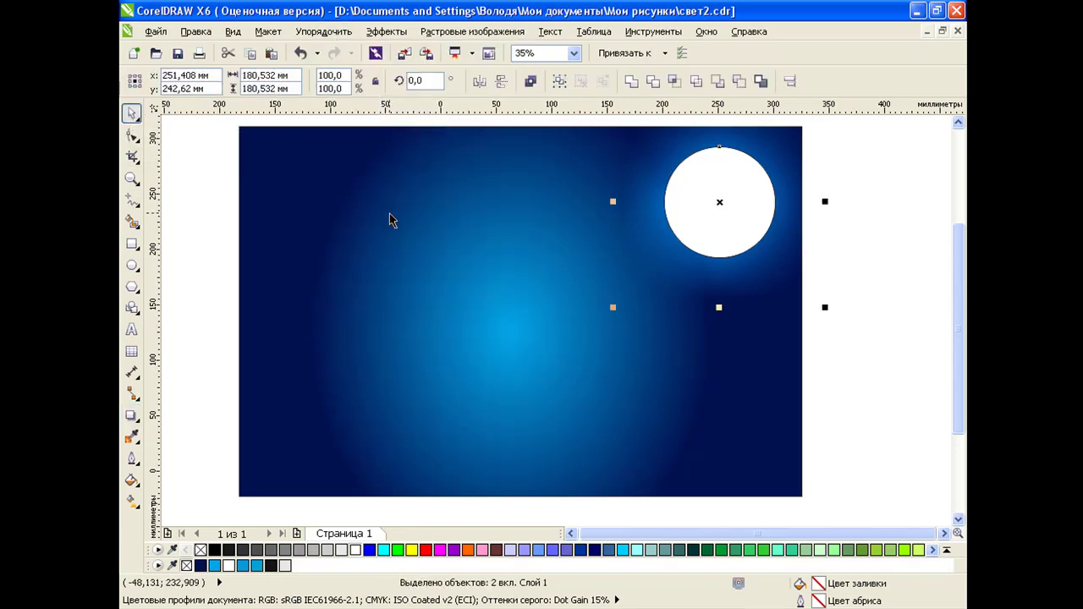
left_click(877, 342)
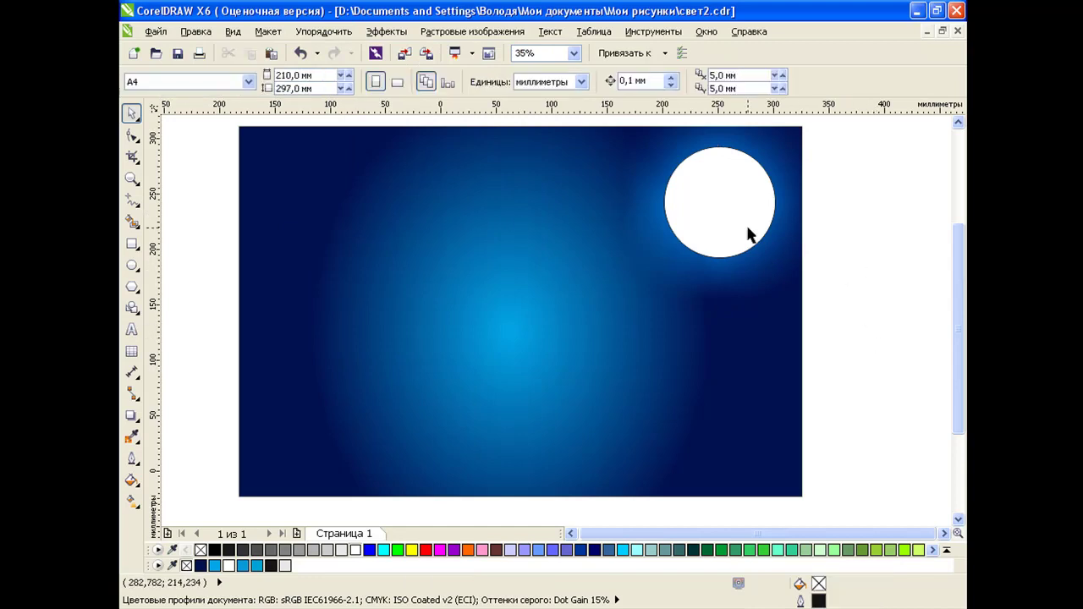
left_click(761, 241)
key("Delete")
- Move the separated blue glow to the background's upper-right corner, centred at about X 318 mm, Y 289 mm
left_click_drag(723, 207, 755, 174)
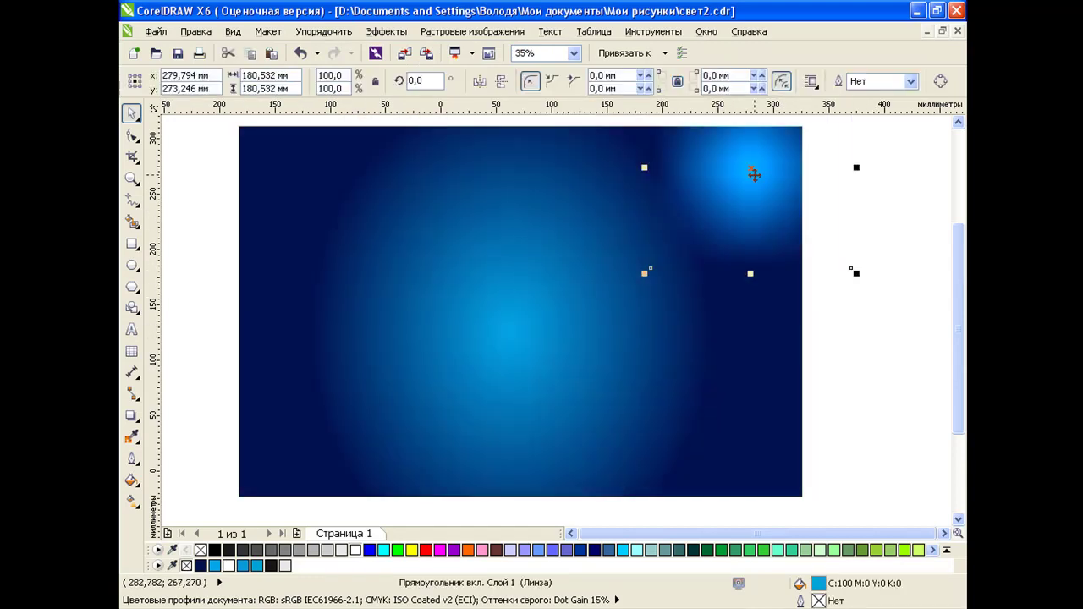
scroll(721, 161, "up", 2)
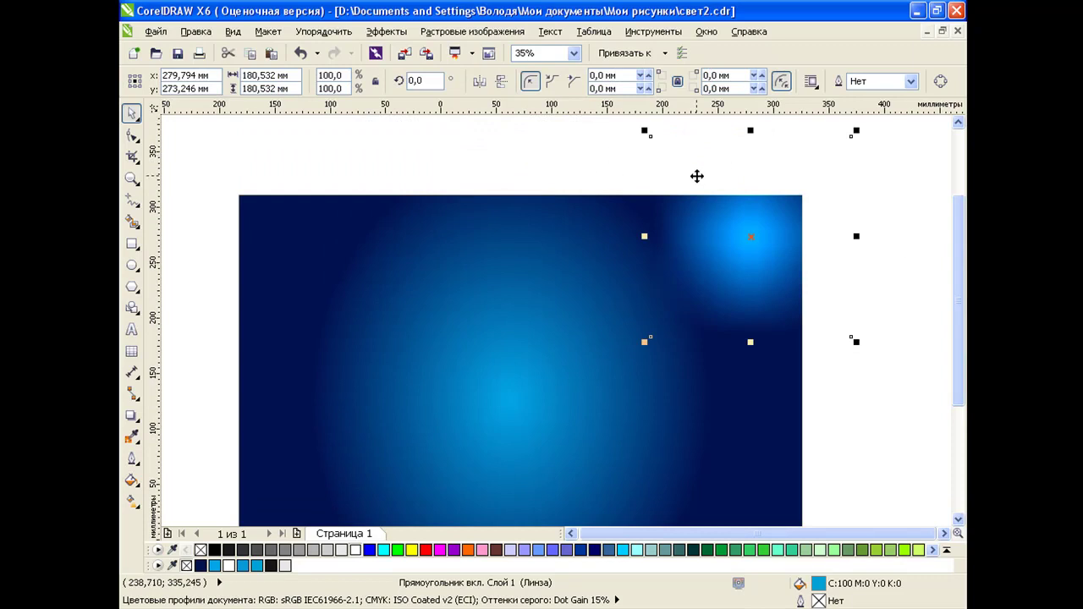
left_click_drag(770, 269, 799, 236)
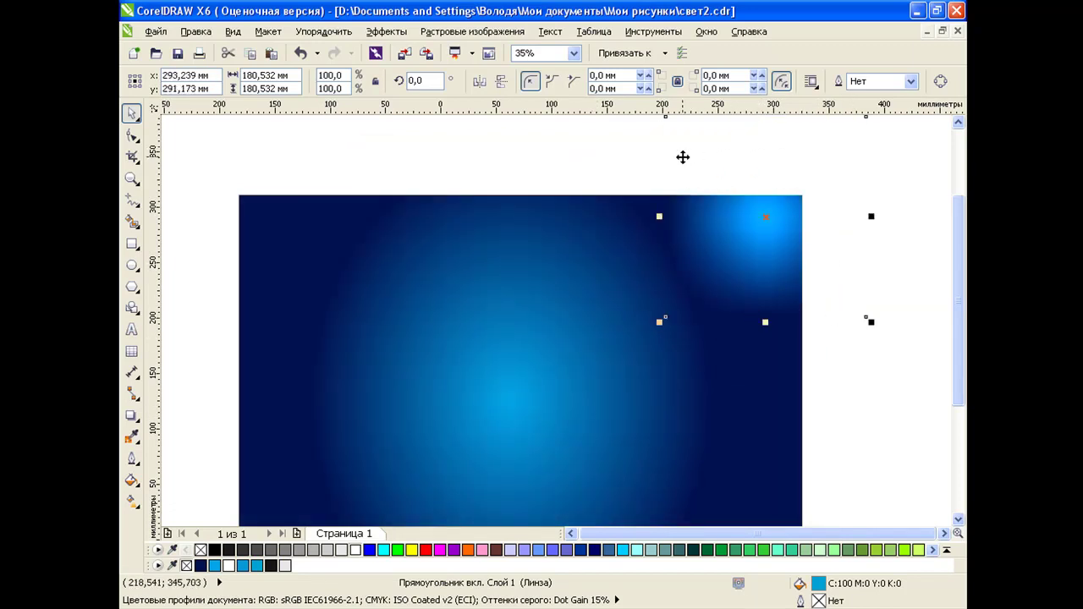
left_click_drag(766, 245, 732, 274)
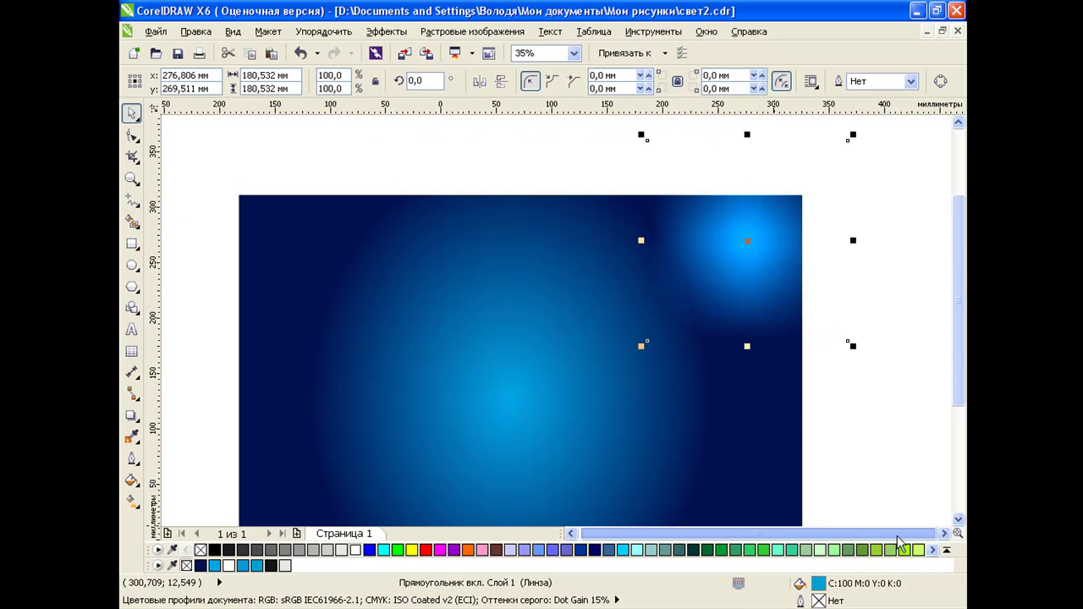
scroll(626, 335, "down", 2)
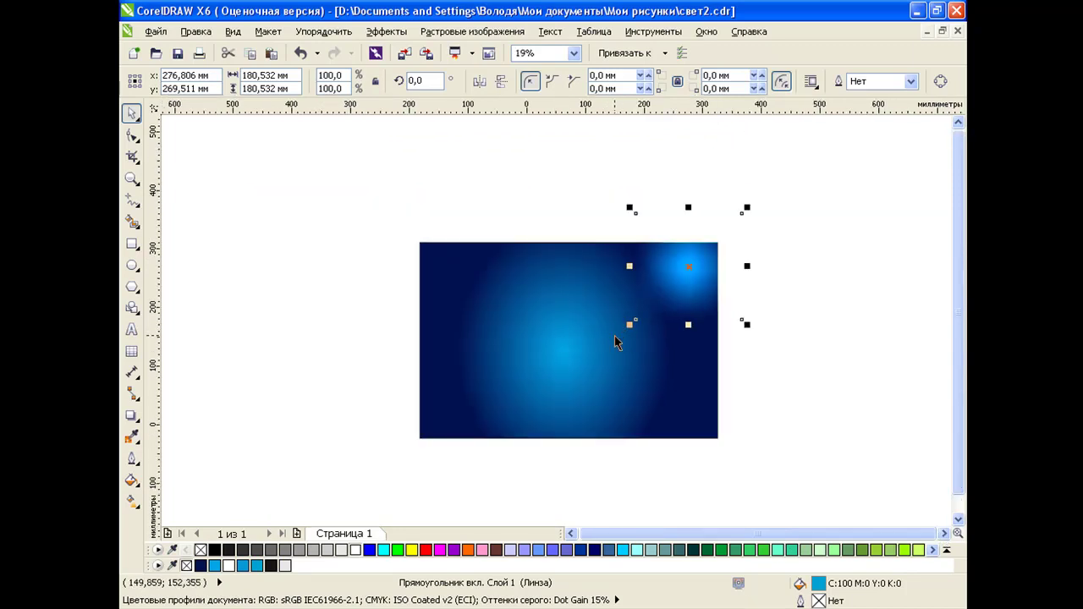
left_click_drag(694, 288, 686, 237)
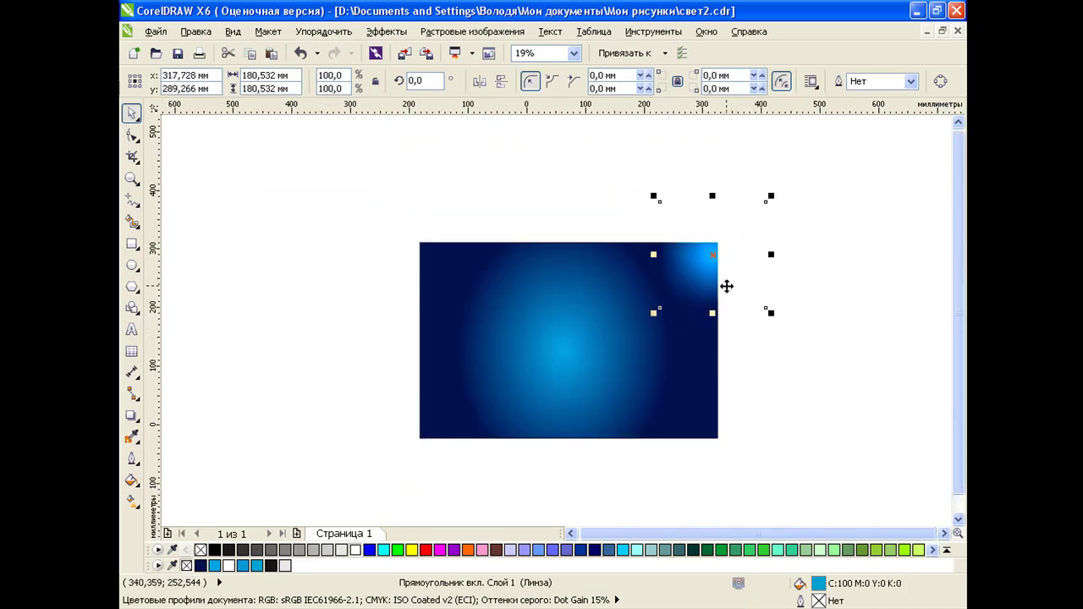
- Shift the glow fully inside the background's corner and draw a black-filled rectangle about 317.5 by 409 mm beside the background
left_click_drag(707, 278, 687, 282)
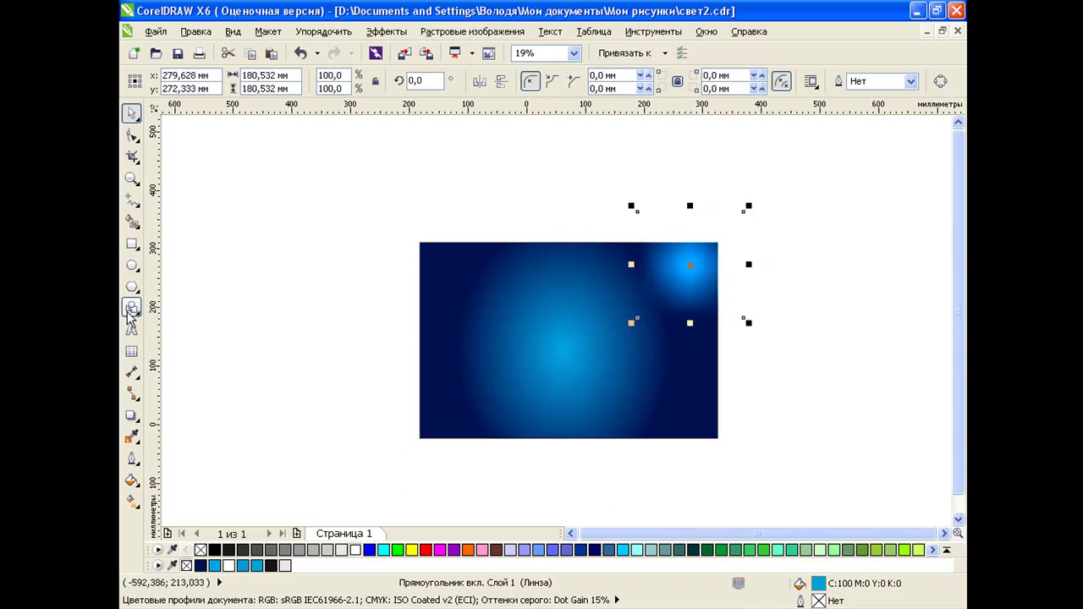
left_click(132, 244)
left_click_drag(210, 206, 396, 446)
left_click(214, 550)
left_click(774, 310)
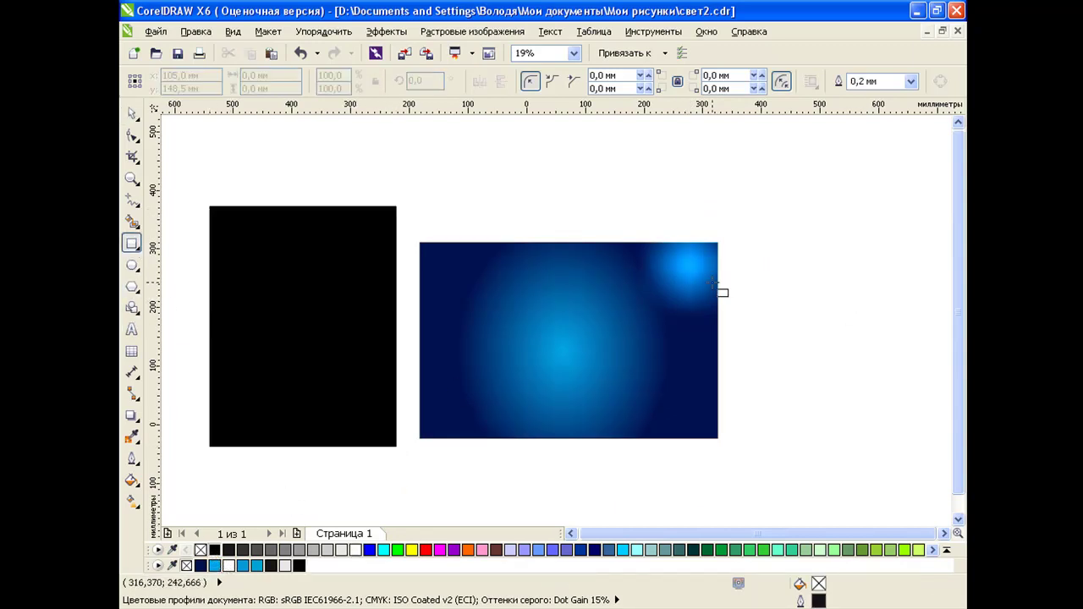
- Move the blue glow over the upper part of the black rectangle to test its blending
left_click(718, 288)
left_click(132, 112)
left_click_drag(686, 281, 286, 302)
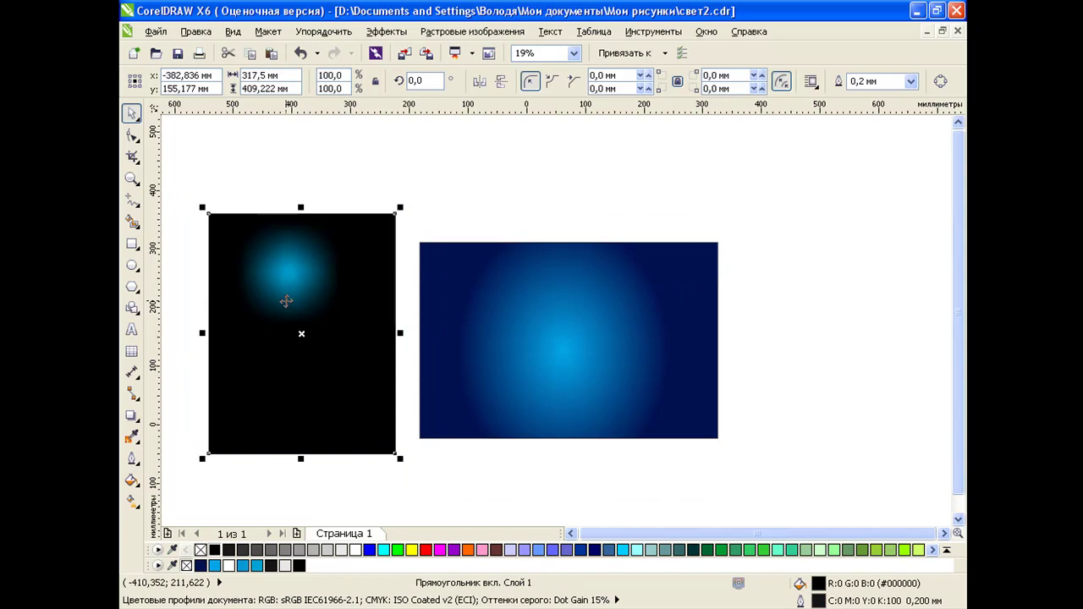
left_click(286, 172)
- Return the glow to the blue background at about X 251 mm, Y 254 mm, and delete the black rectangle
left_click(288, 262)
left_click_drag(305, 287, 655, 302)
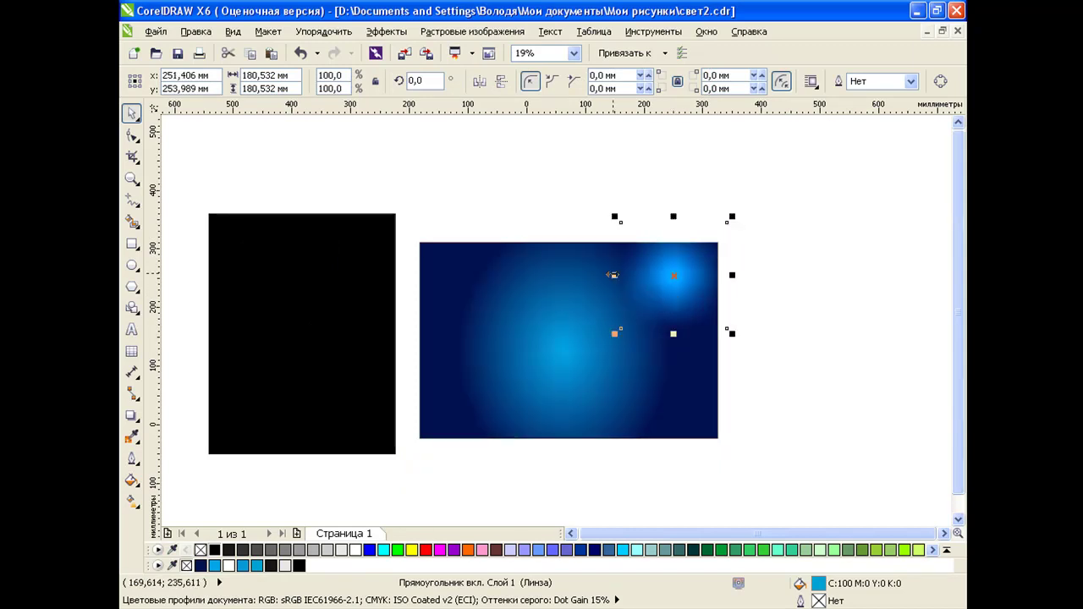
left_click(313, 260)
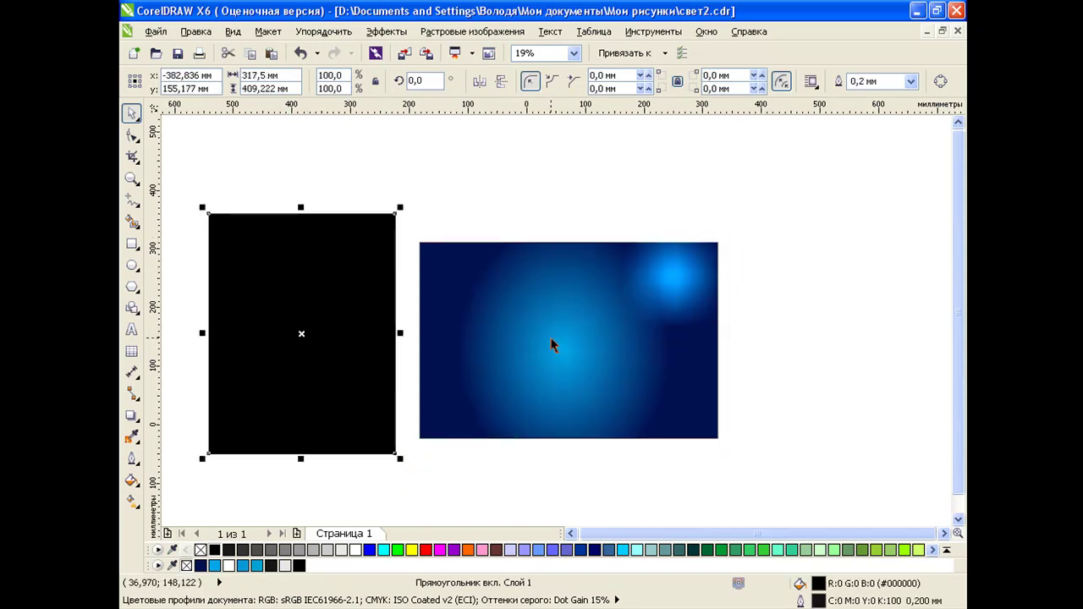
key("Delete")
- Move the blue glow to the upper middle of the background, centred at about X 71 mm, Y 250 mm
key("F4")
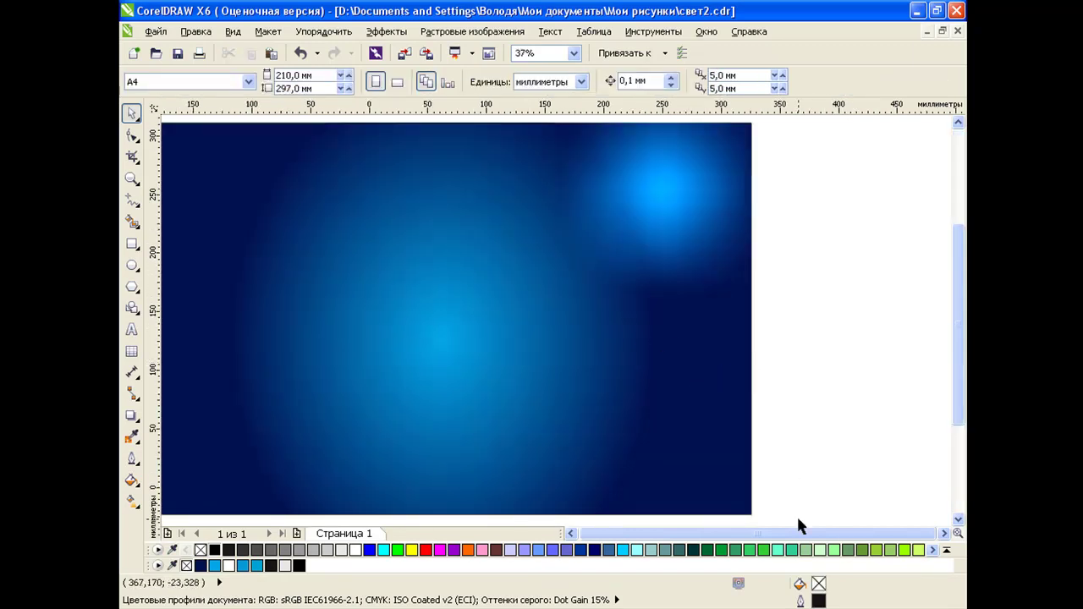
left_click(572, 533)
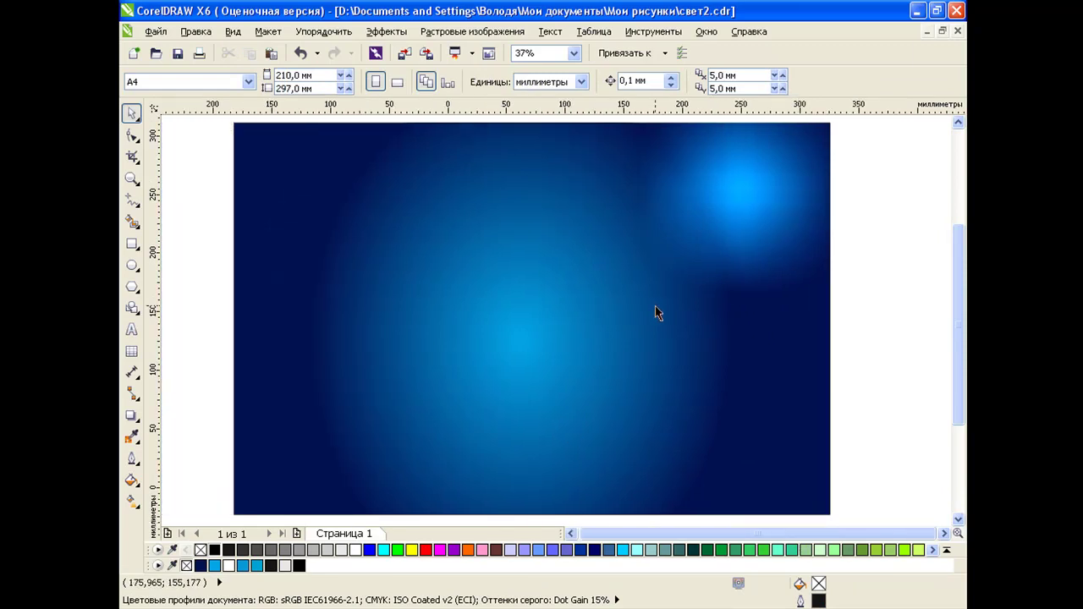
left_click(742, 205)
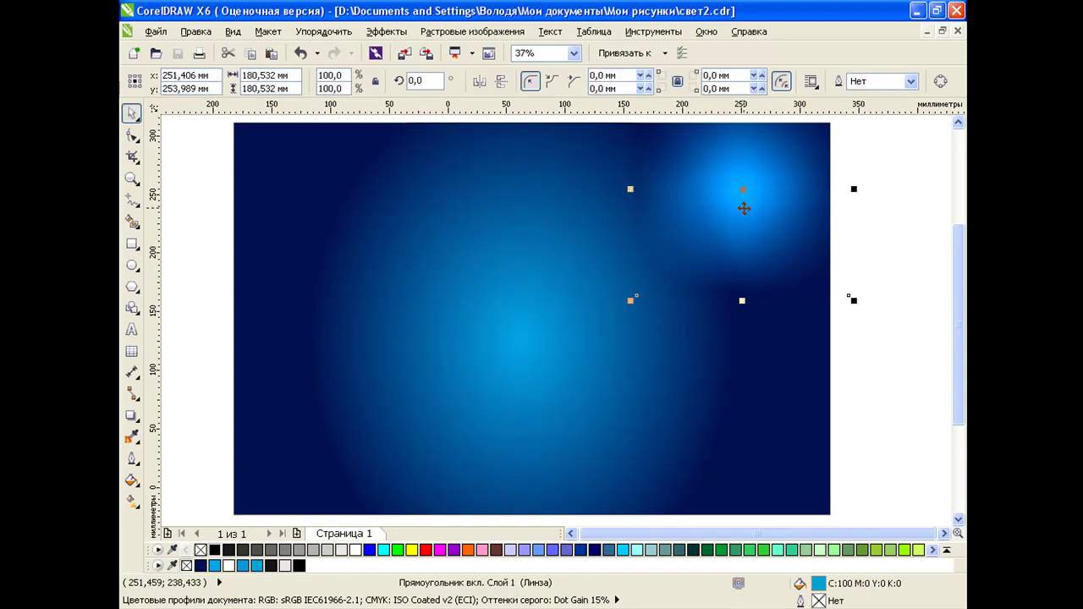
left_click_drag(739, 206, 555, 225)
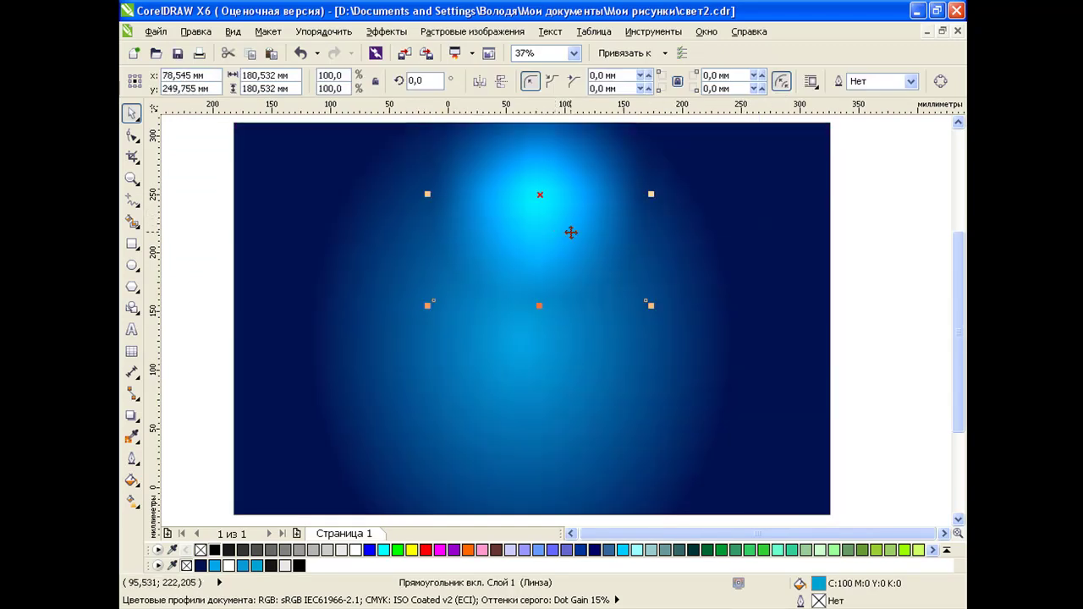
left_click(884, 323)
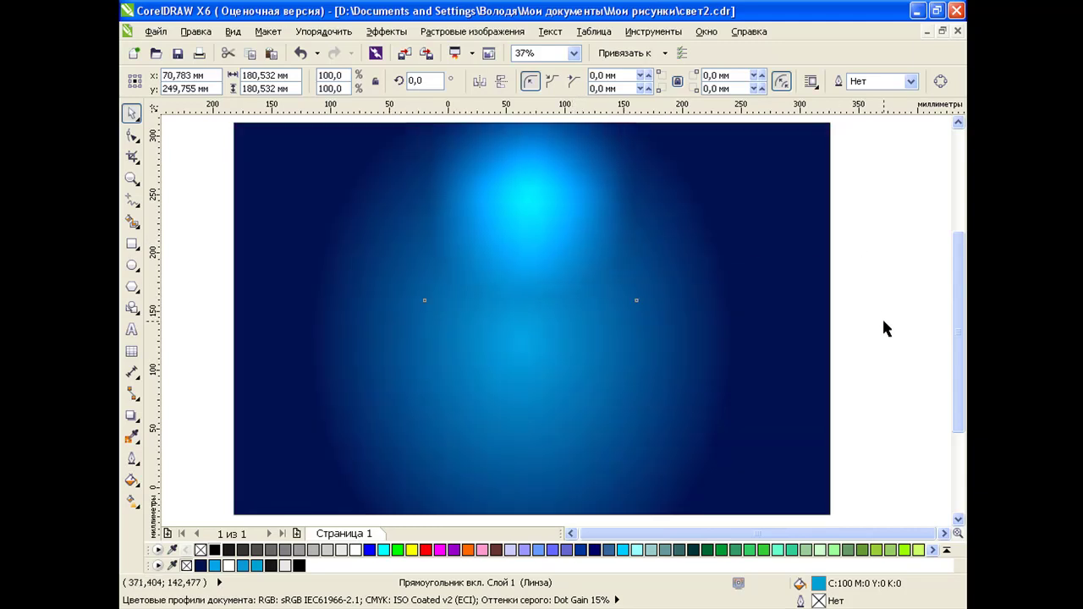
- Draw a flat ellipse about 75 by 12 mm across the middle of the glow and fill it with cyan (#00FFFF)
left_click(134, 268)
left_click(169, 263)
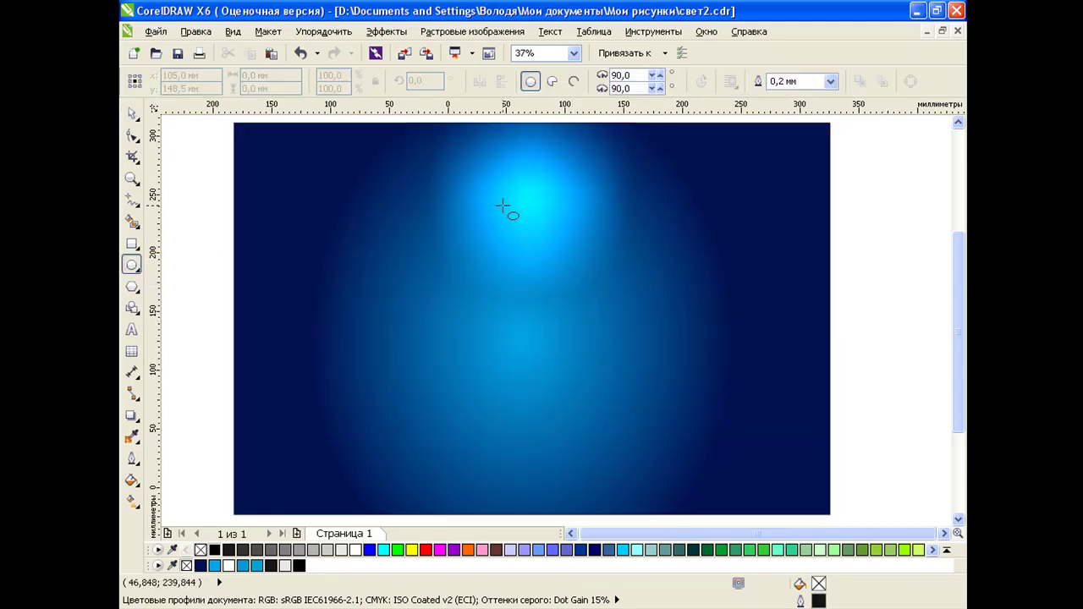
left_click_drag(475, 196, 530, 203)
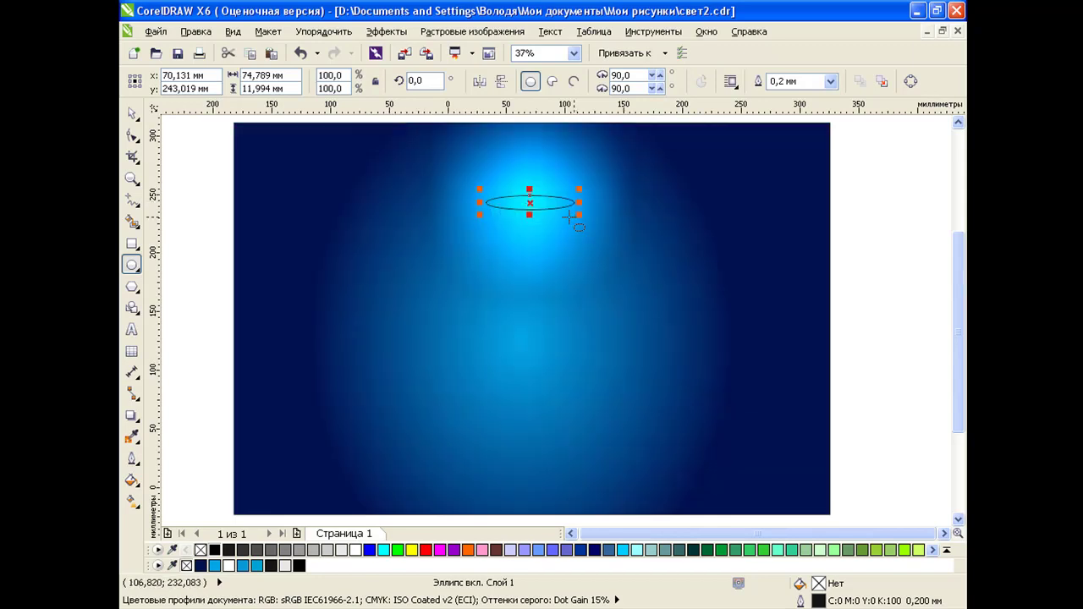
left_click(131, 112)
left_click(180, 160)
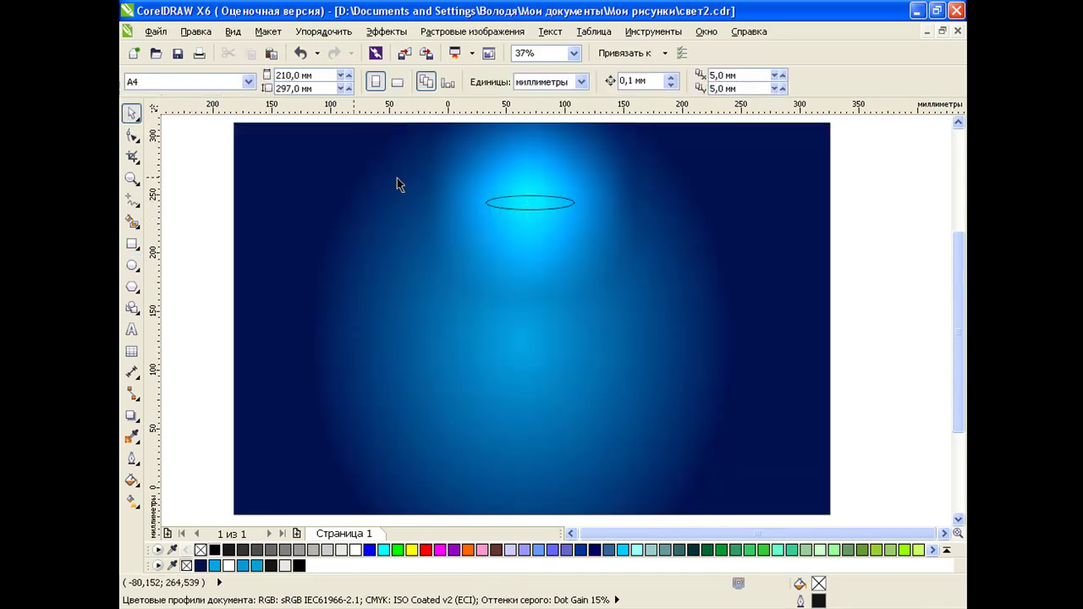
left_click(548, 206)
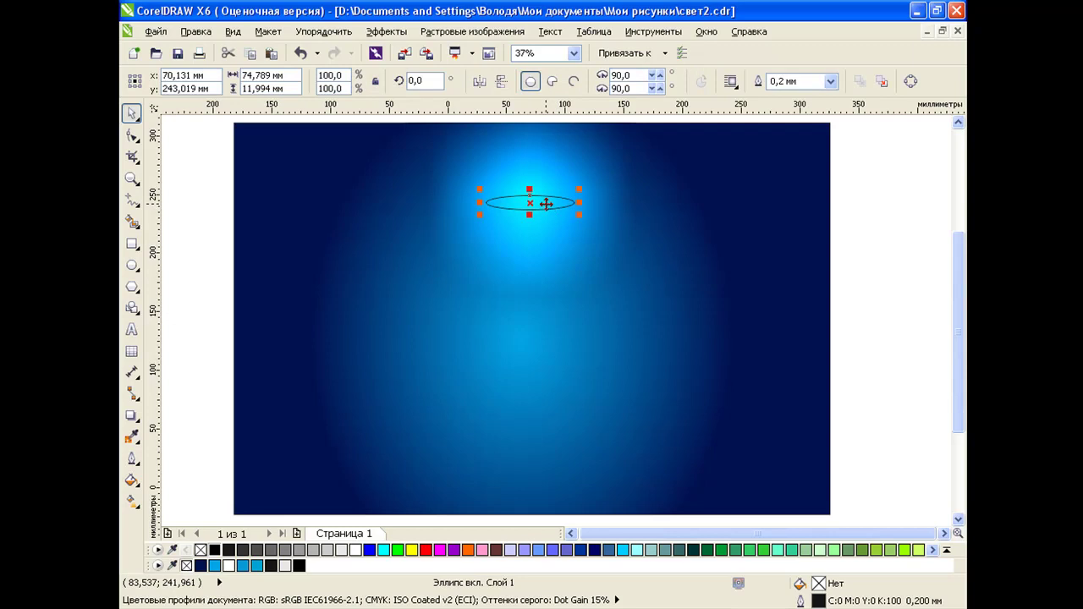
left_click(385, 547)
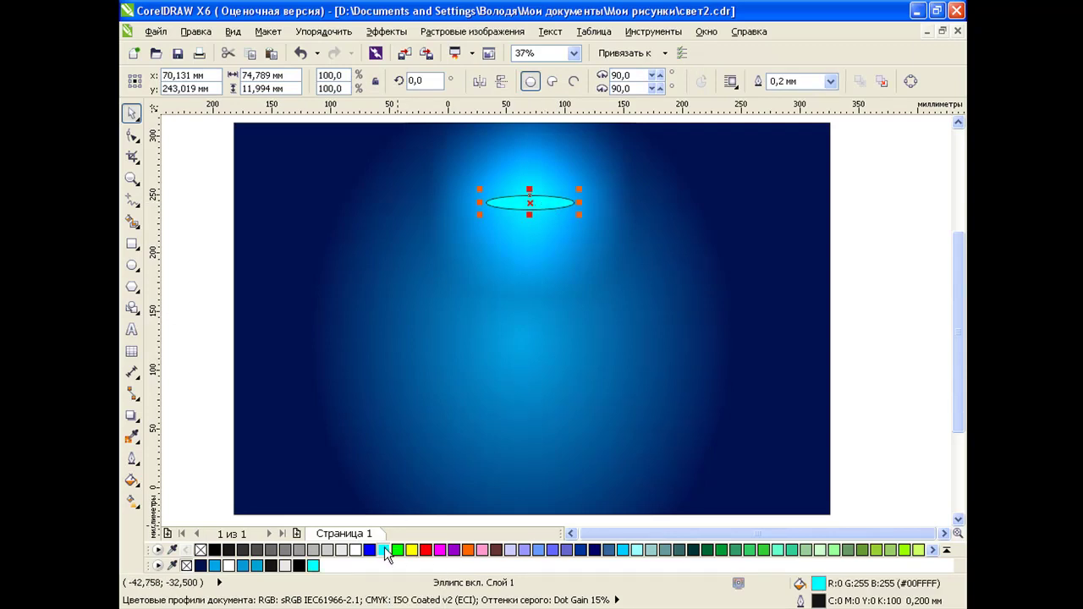
- Duplicate the ellipse in place, shrink the copy to about 55 by 7.8 mm and fill it dark blue (#00649A)
left_click(251, 53)
left_click_drag(578, 214, 570, 201)
left_click(386, 551)
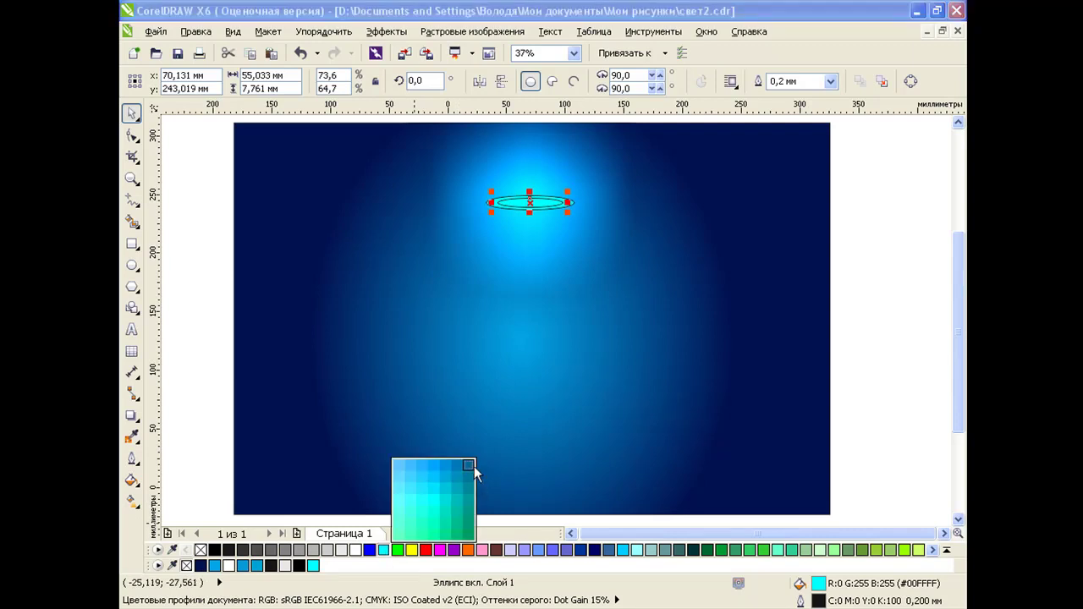
left_click(470, 468)
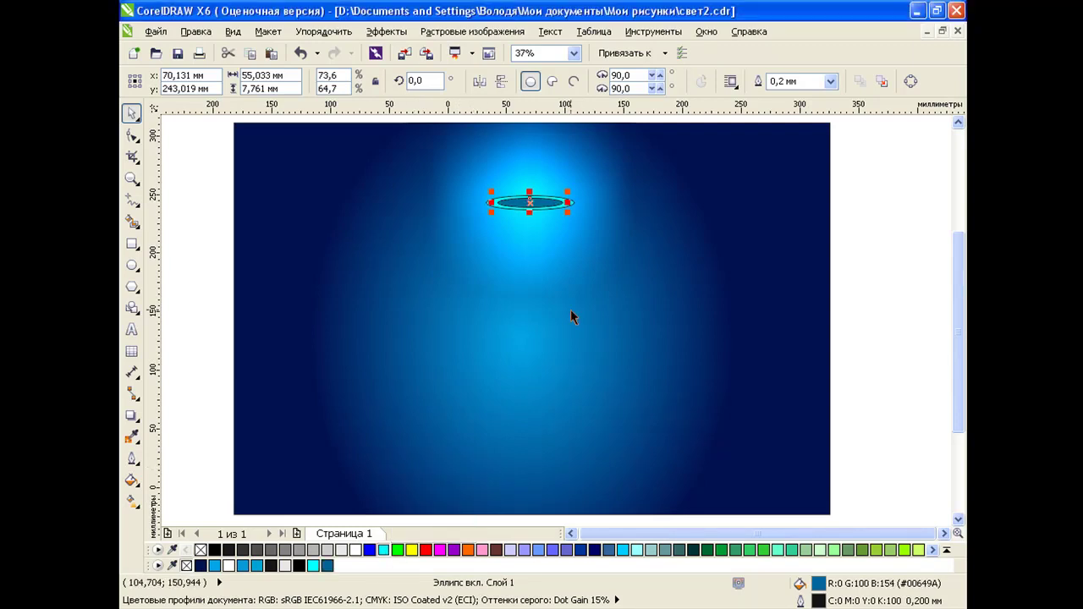
- Duplicate the dark blue ellipse, shrink the copy to about 38.5 by 3.5 mm and fill it white
left_click(271, 54)
left_click_drag(568, 212, 543, 205)
scroll(537, 203, "up", 2)
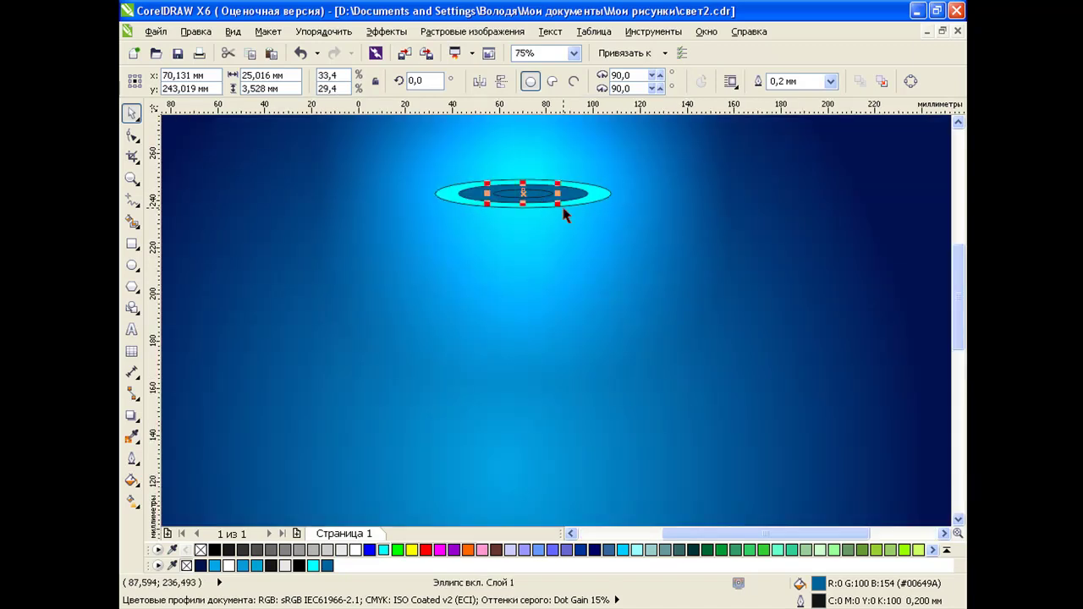
left_click_drag(558, 194, 575, 193)
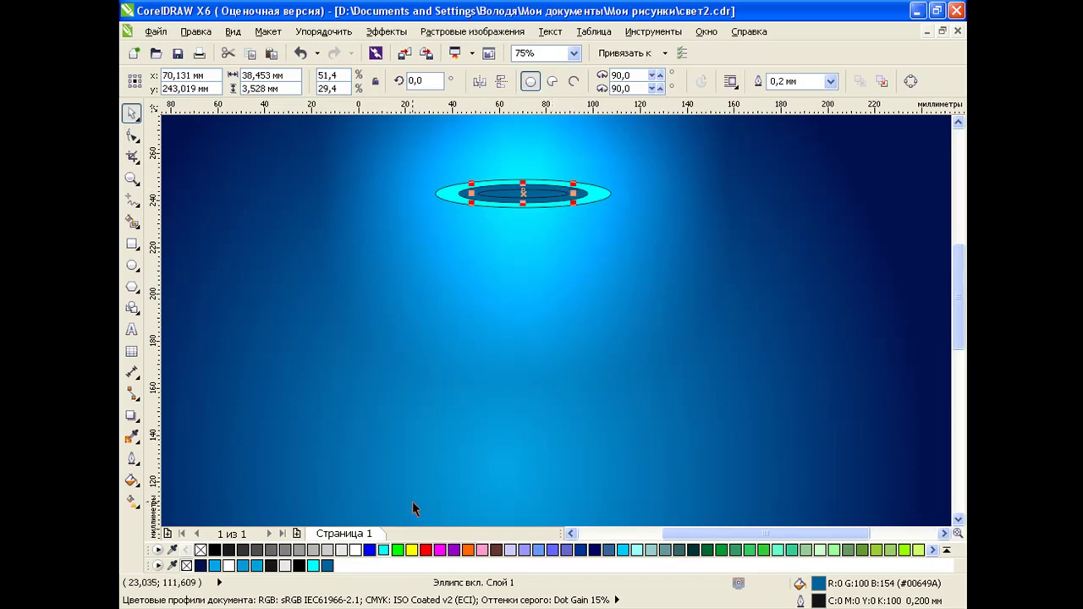
left_click(356, 551)
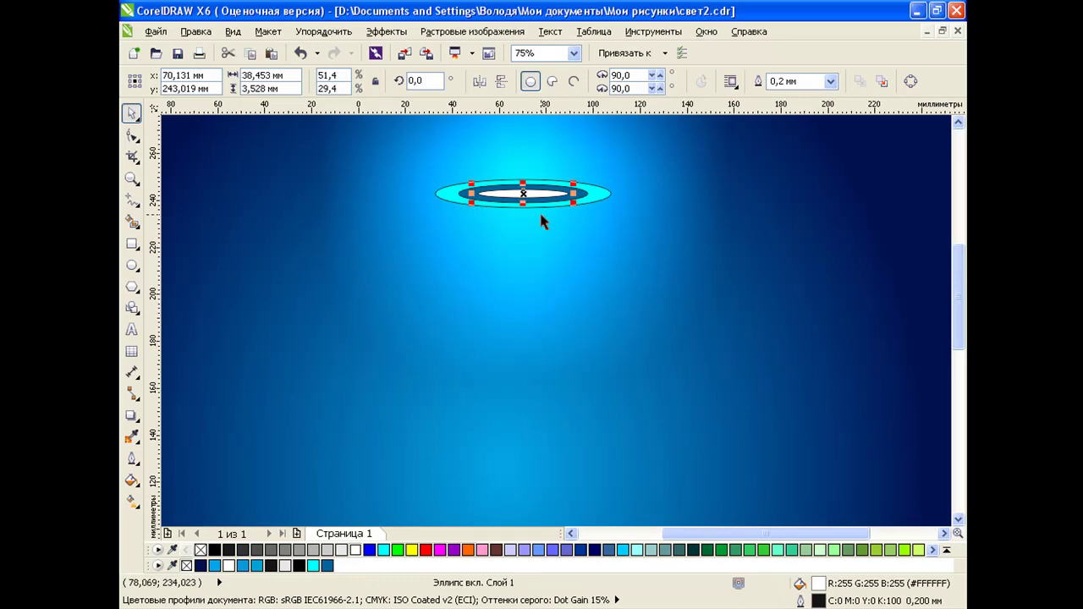
- Raise the blue glow slightly behind the ellipses, centring it at about X 68 mm, Y 256 mm
scroll(535, 235, "down", 2)
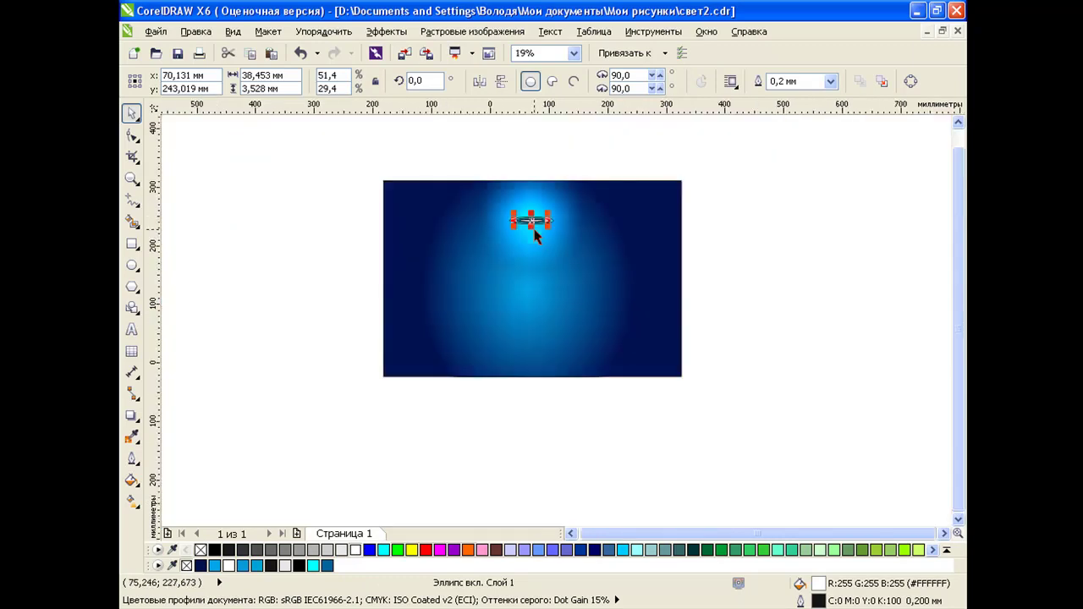
scroll(547, 223, "up", 1)
left_click_drag(617, 123, 614, 153)
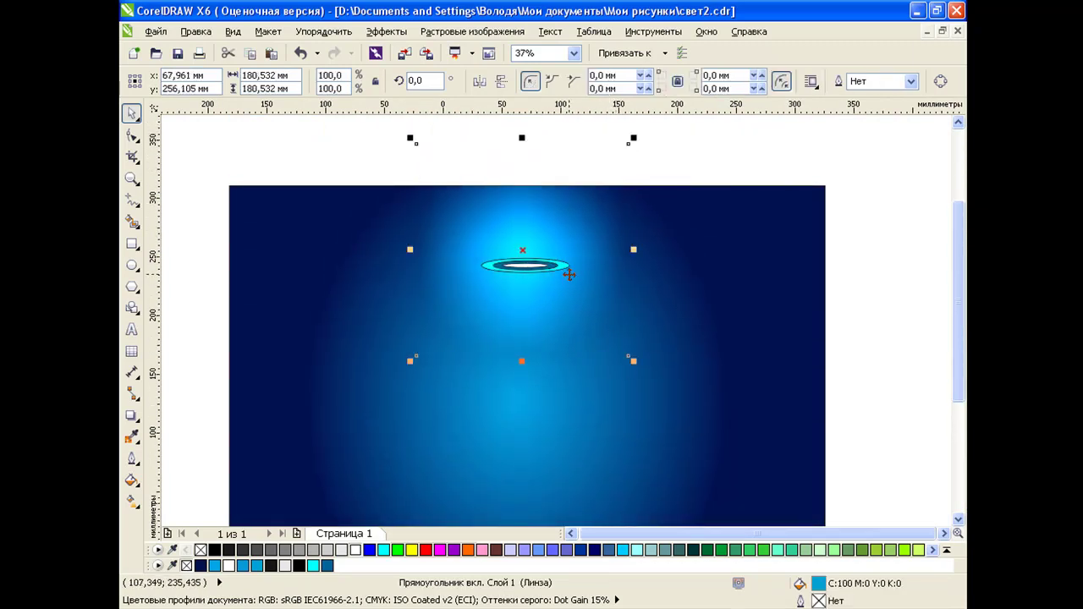
- Select the three ellipses in the Object Manager (Диспетчер объектов) and group them
left_click(715, 36)
mouse_move(669, 34)
mouse_move(682, 117)
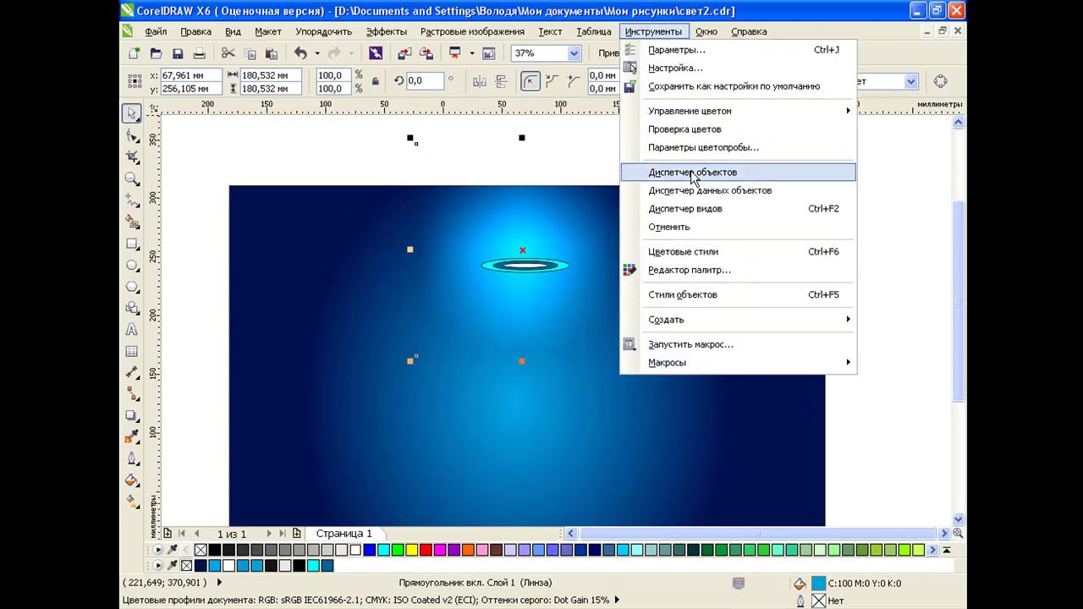
left_click(692, 172)
left_click(831, 188)
left_click(833, 204, "shift")
left_click(832, 216, "shift")
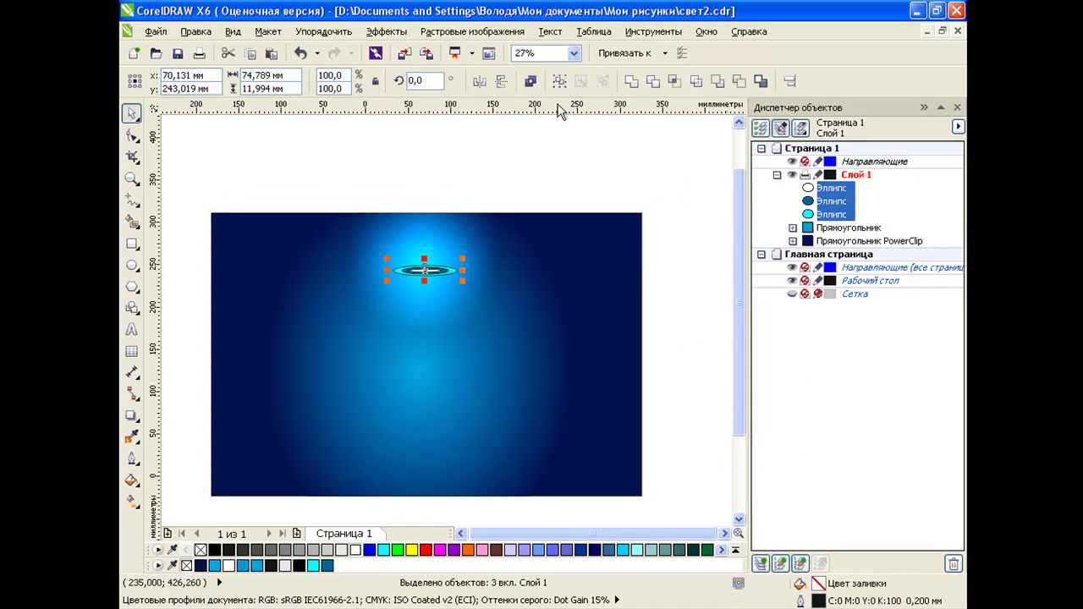
left_click(559, 81)
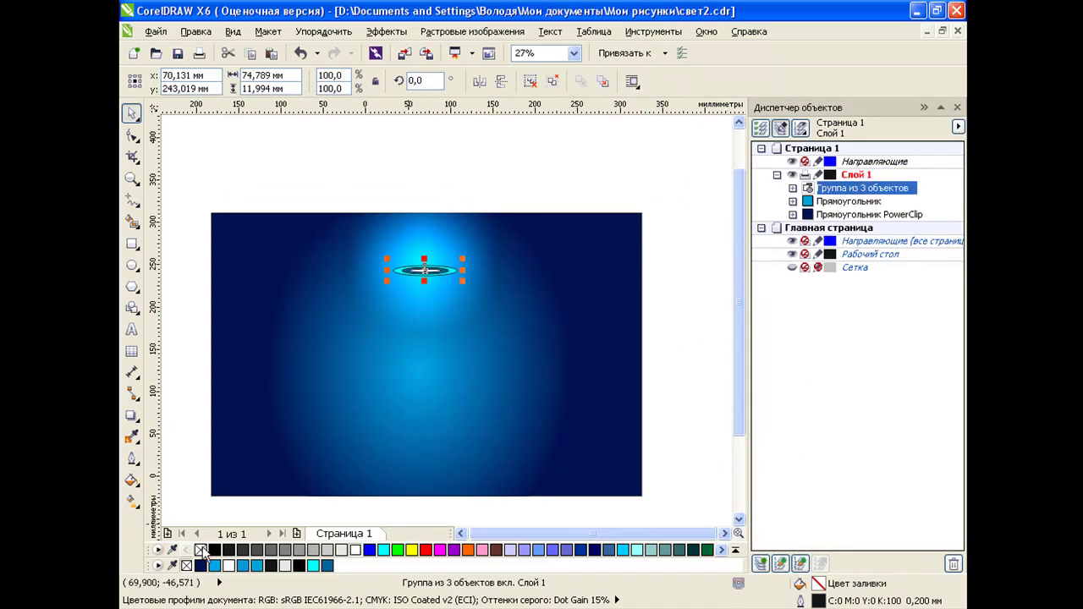
- Remove the ellipse group's outline and centre the group on the glow at about X 64 mm, Y 247 mm
right_click(201, 550)
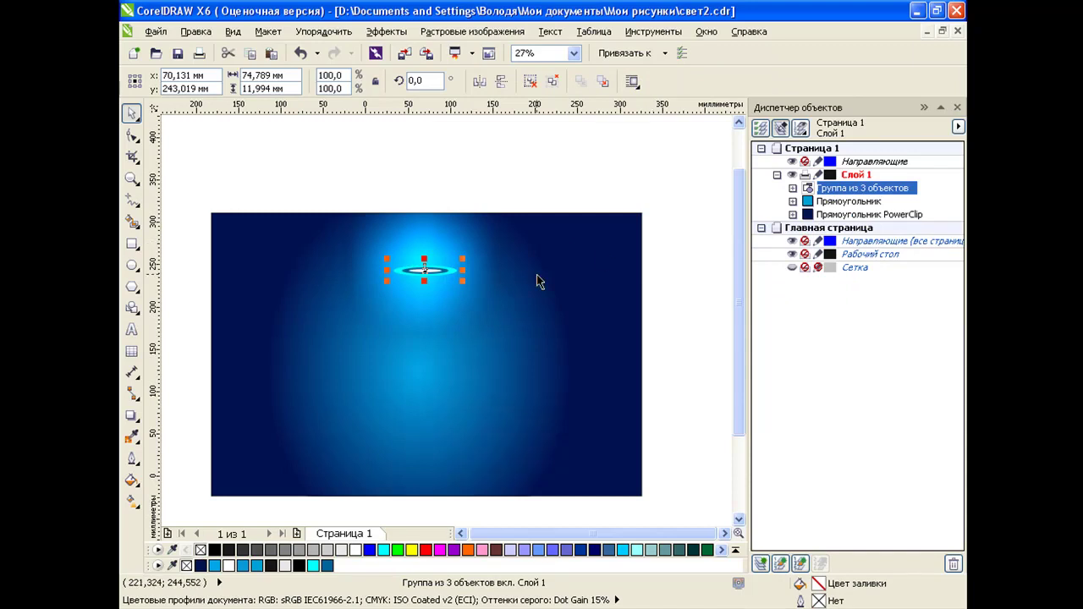
left_click(959, 108)
left_click(890, 245)
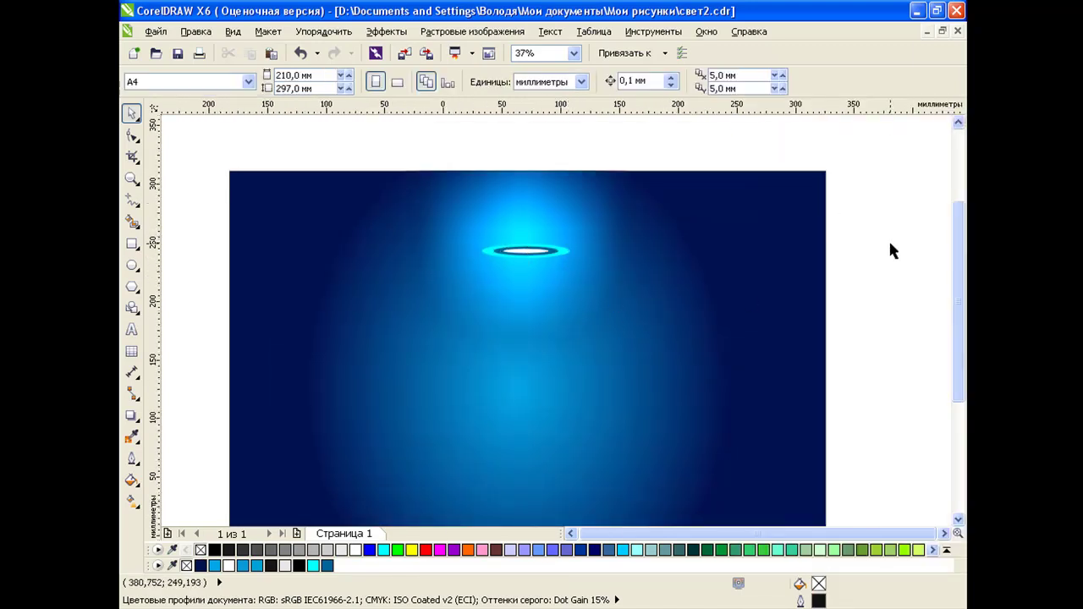
left_click_drag(533, 250, 526, 247)
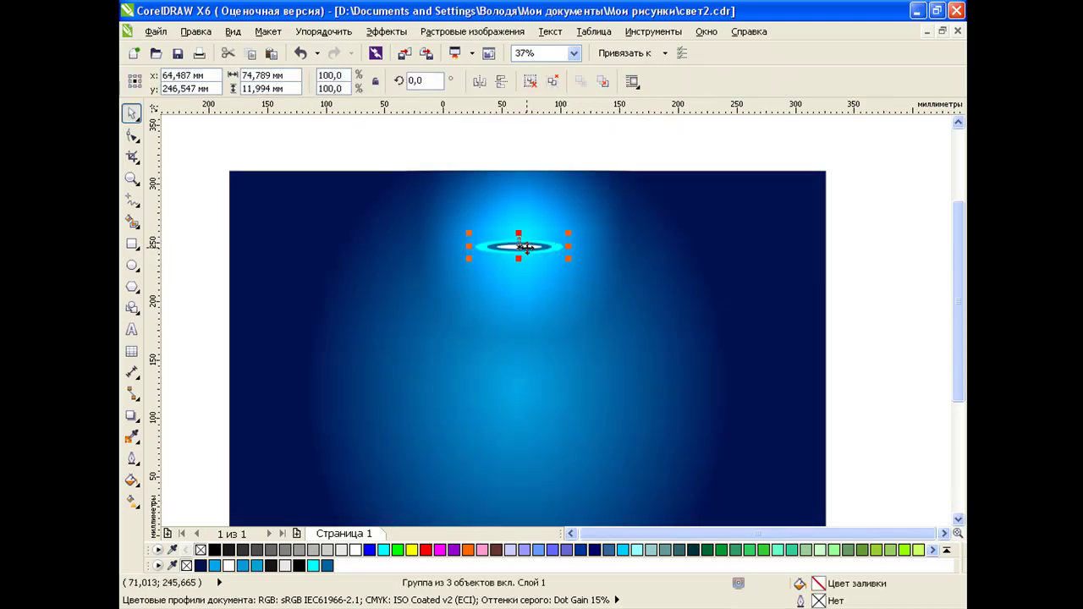
left_click(897, 337)
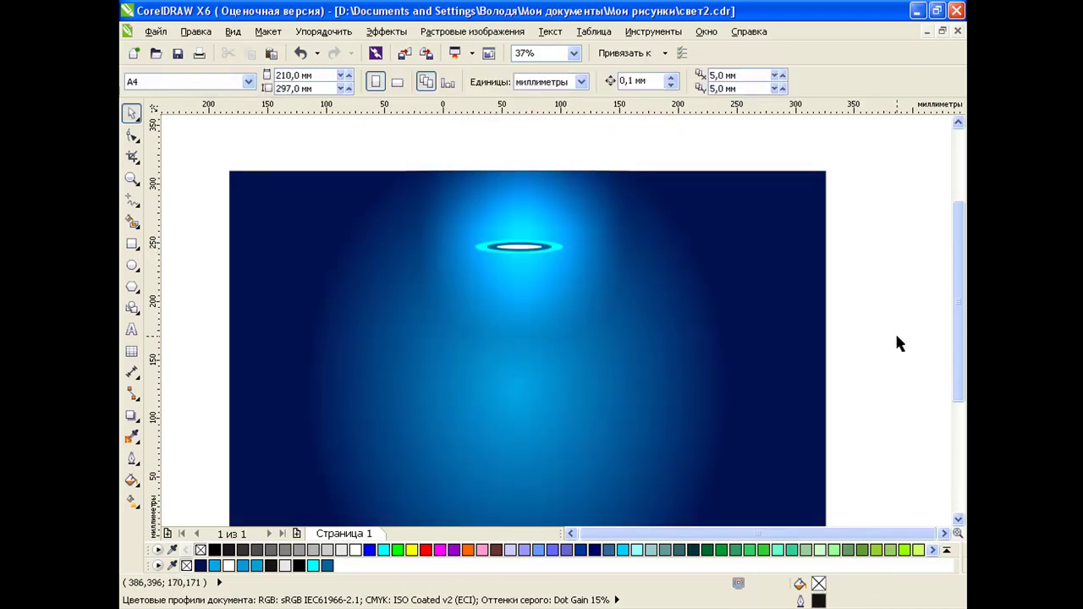
- Draw a circle about 121 mm in diameter, centre it on the ellipse group and fill it white
left_click(132, 265)
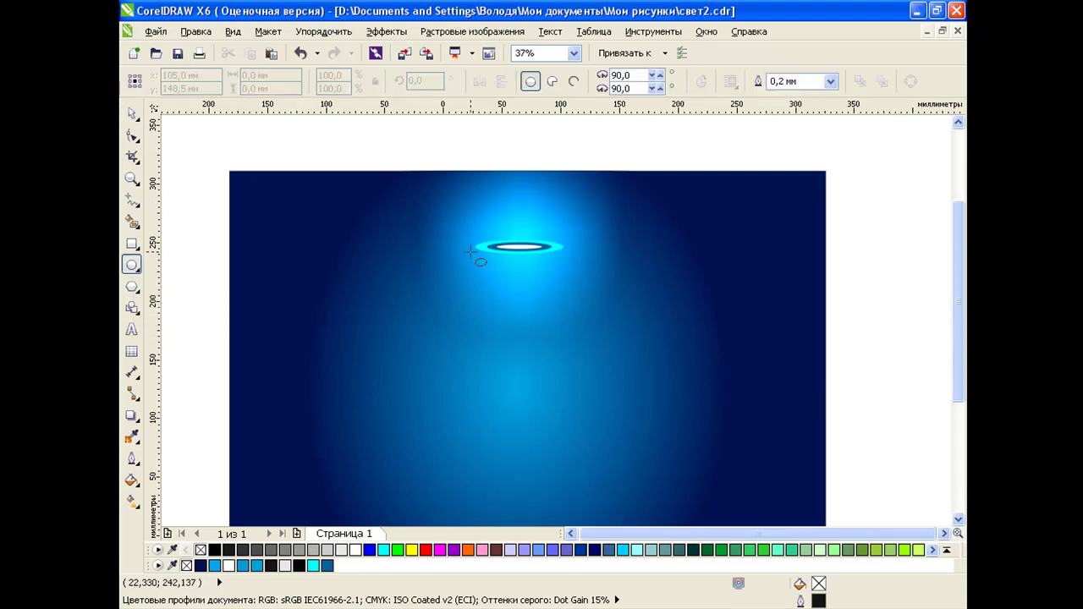
left_click_drag(454, 188, 599, 310)
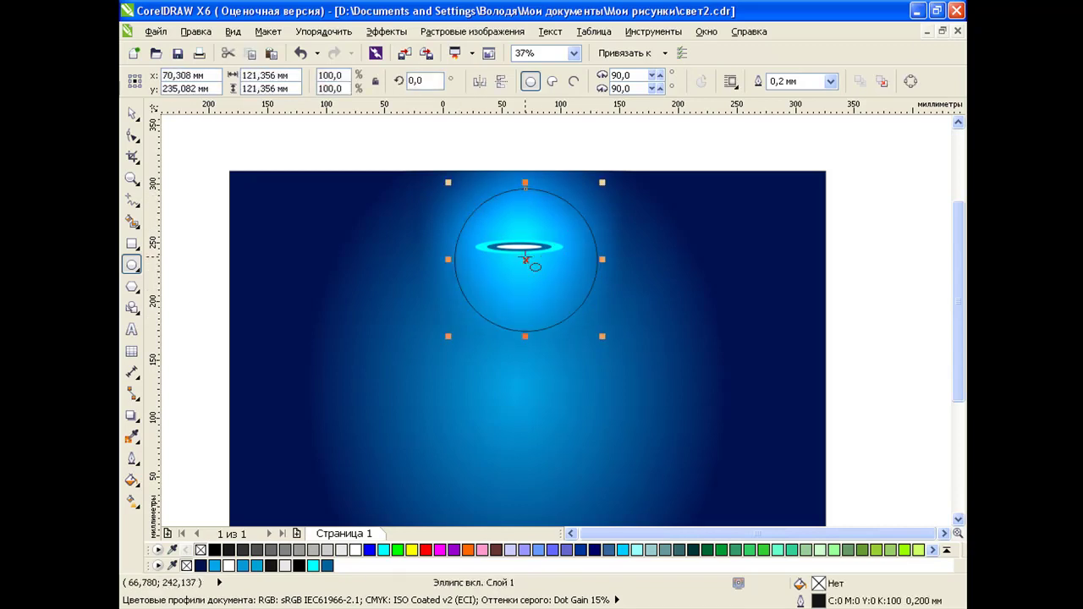
left_click_drag(525, 262, 521, 247)
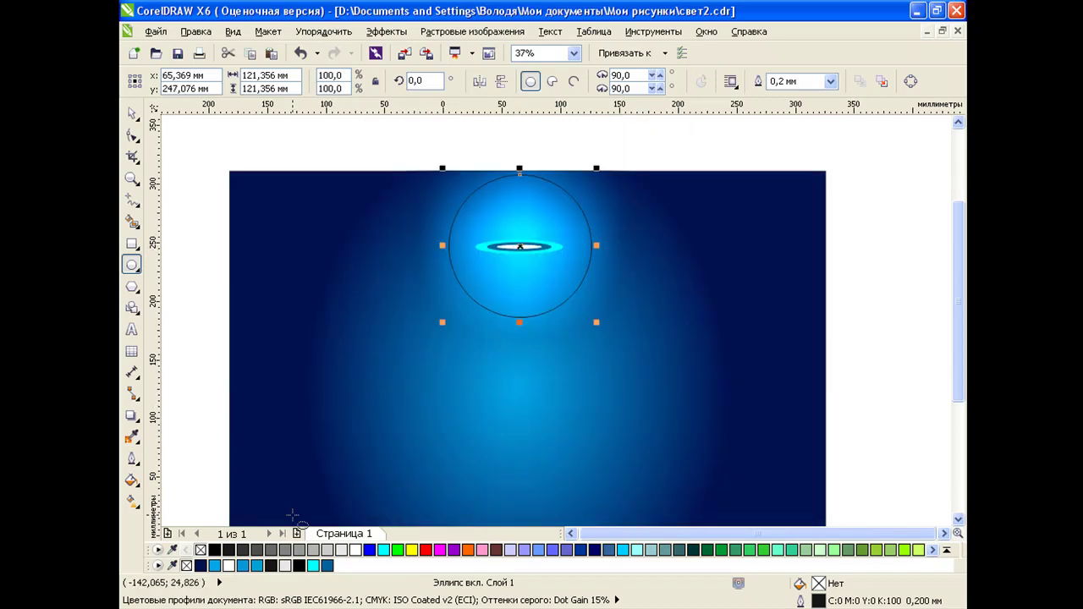
left_click(356, 552)
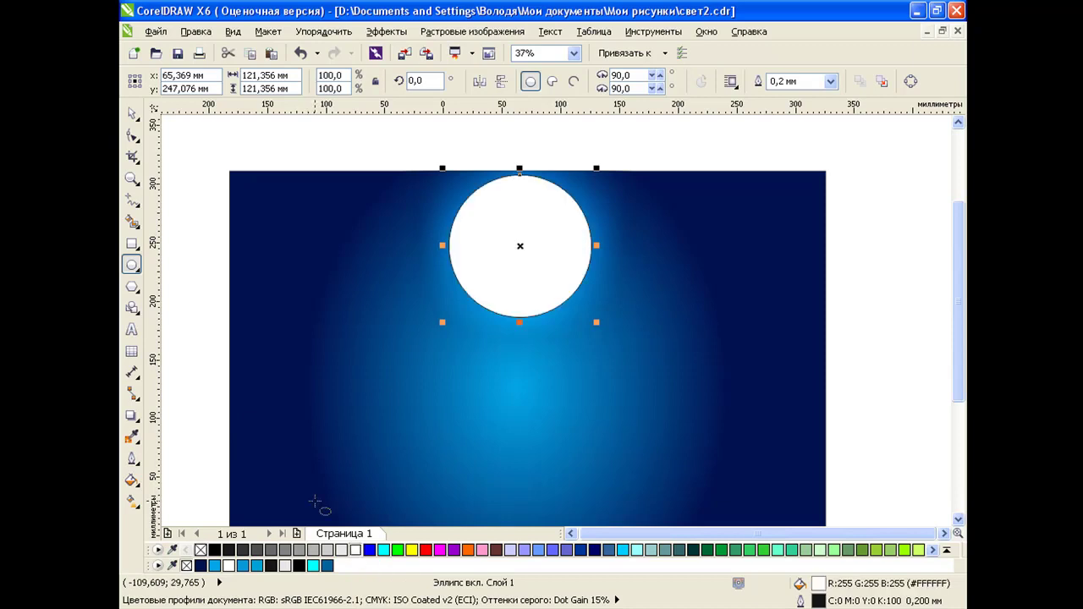
- Apply a radial transparency (Радиальные) to the white circle
left_click(132, 415)
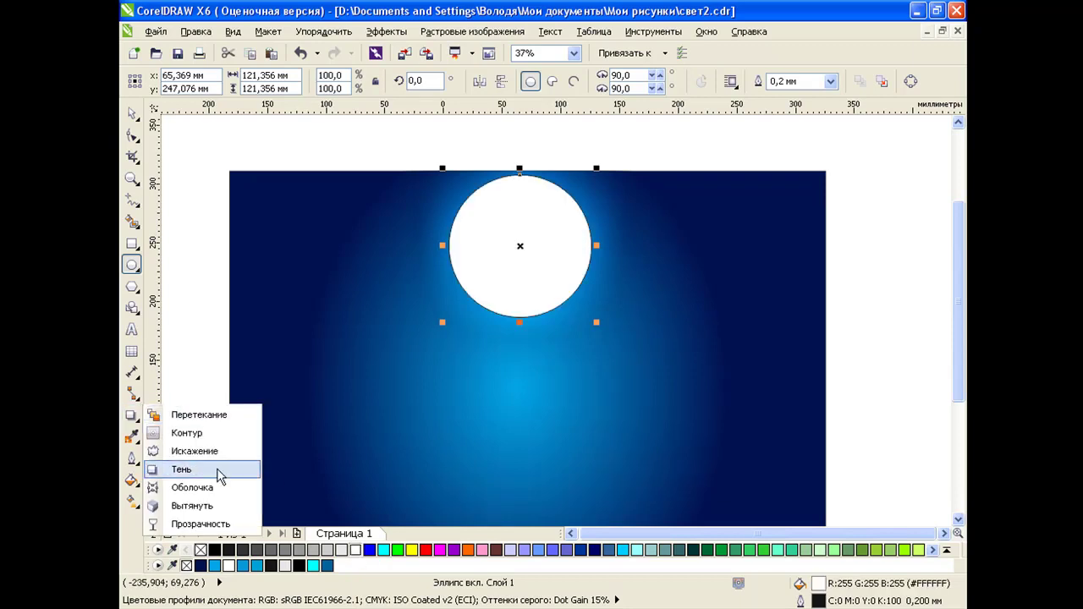
left_click(201, 524)
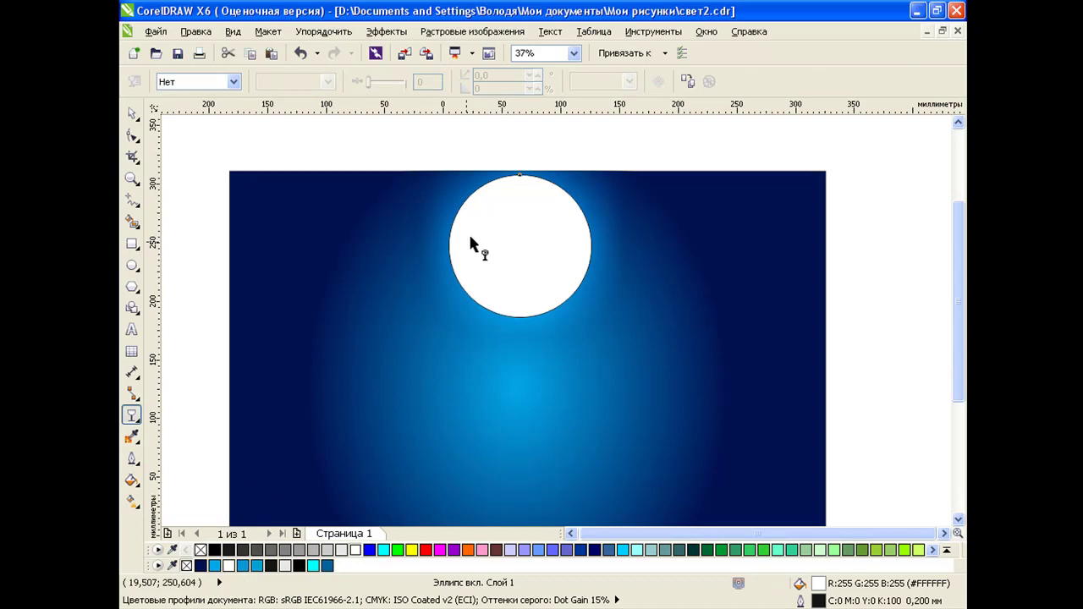
left_click(233, 81)
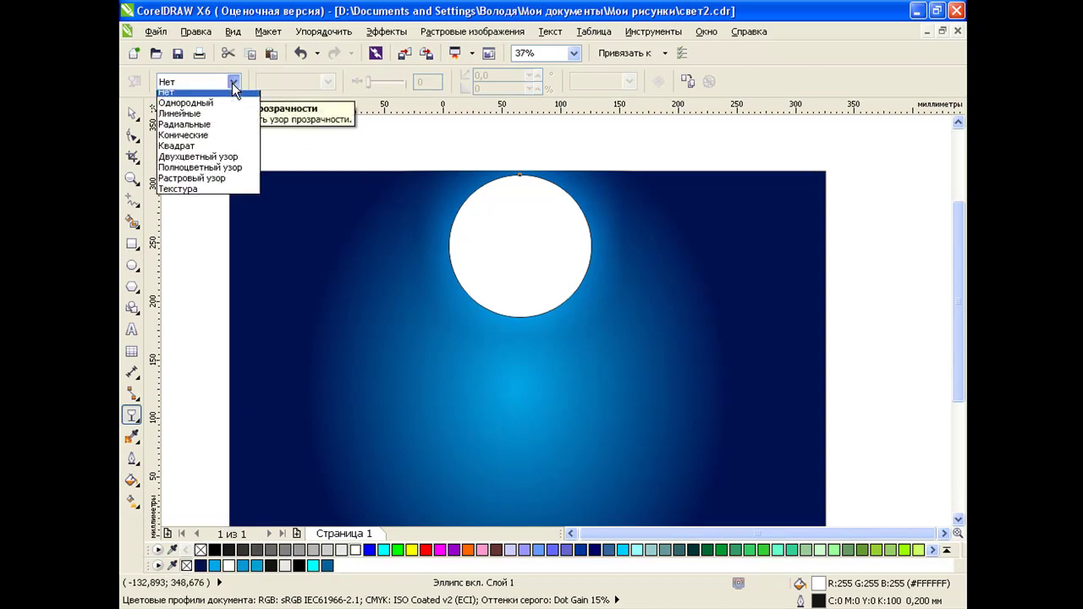
left_click(216, 128)
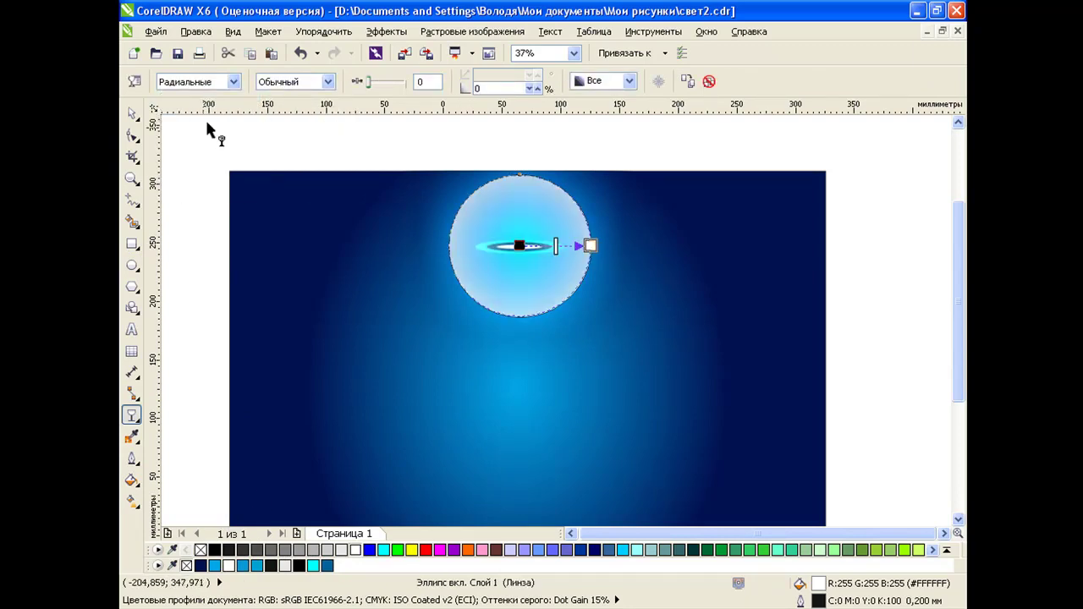
- Set the circle's two-colour fountain transparency to run from black to white
left_click(134, 81)
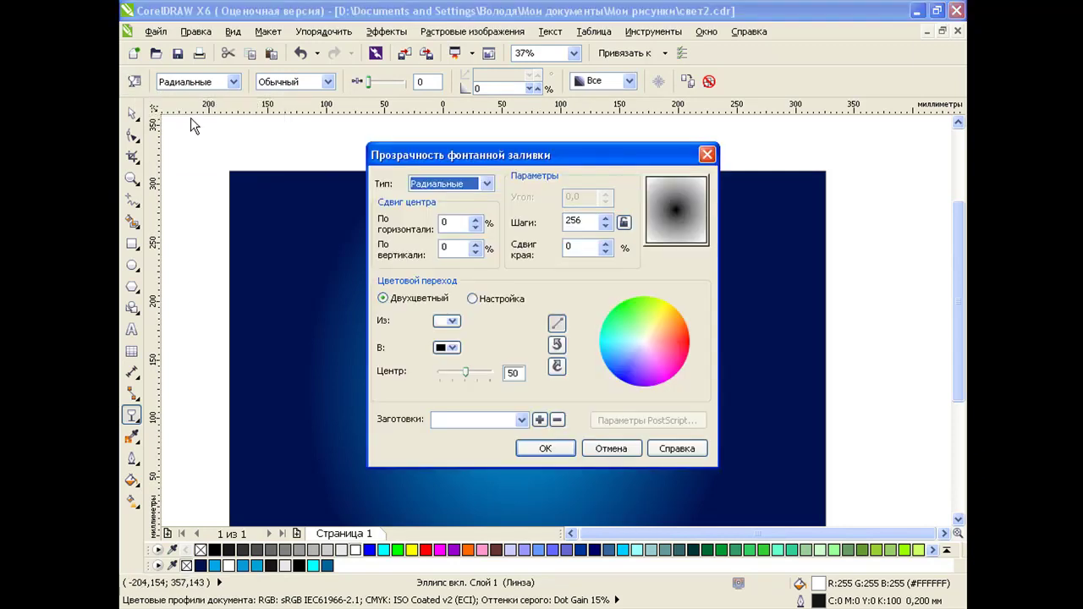
left_click(447, 321)
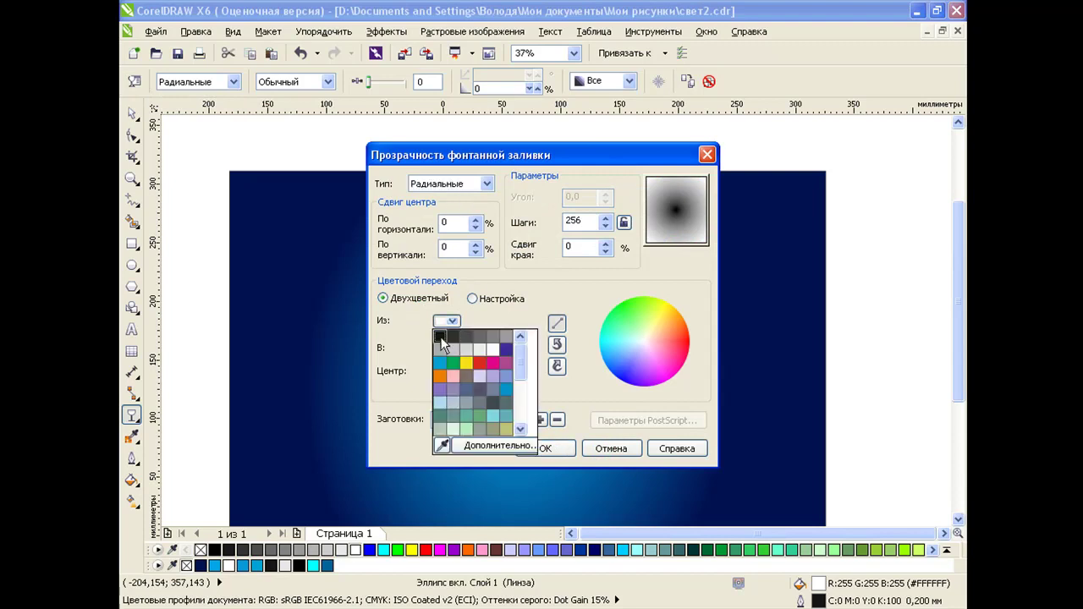
left_click(440, 337)
left_click(447, 348)
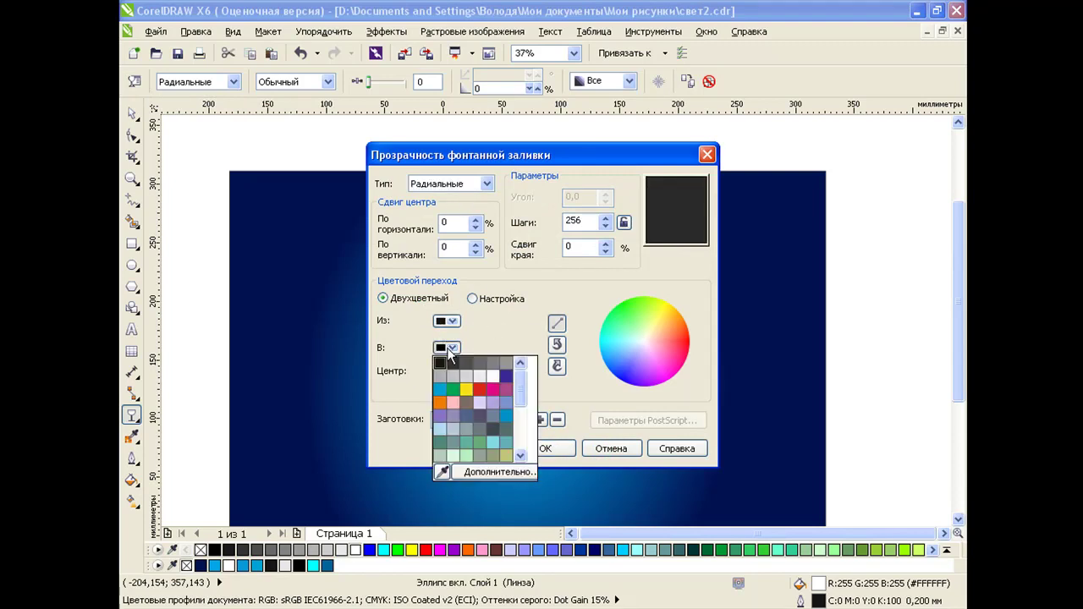
left_click(493, 378)
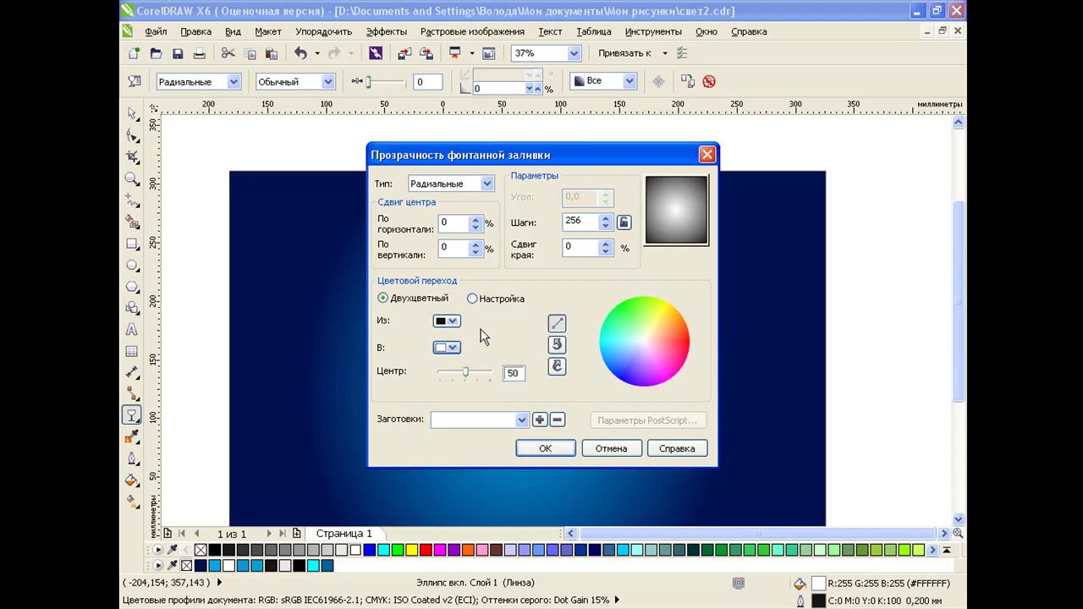
left_click(547, 449)
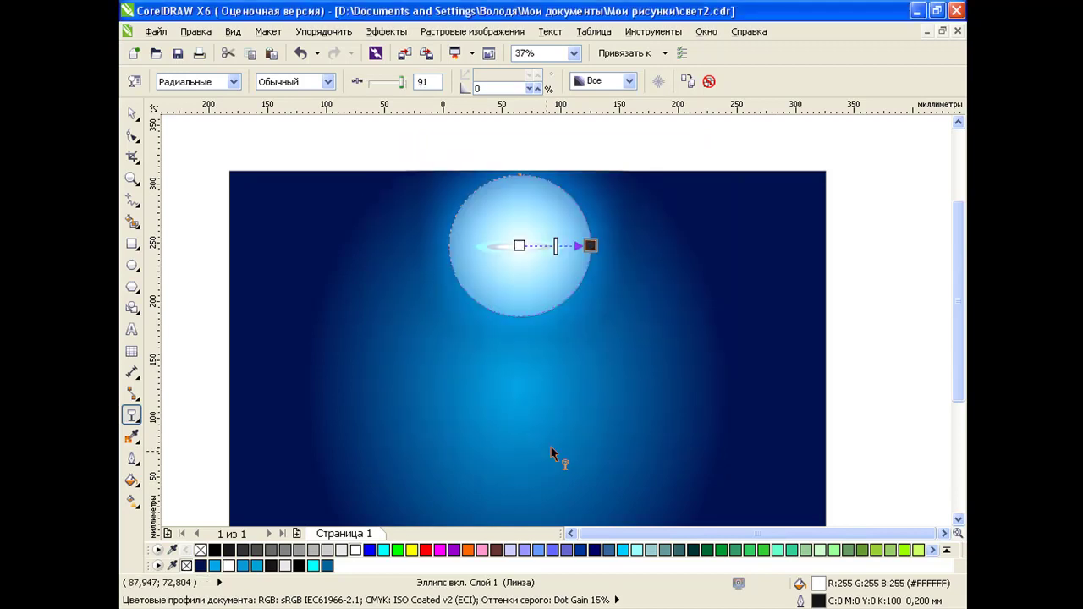
- Pull the circle's radial transparency inward to a 19% edge pad and shift its midpoint outward
left_click(132, 114)
left_click(522, 273)
left_click(523, 272)
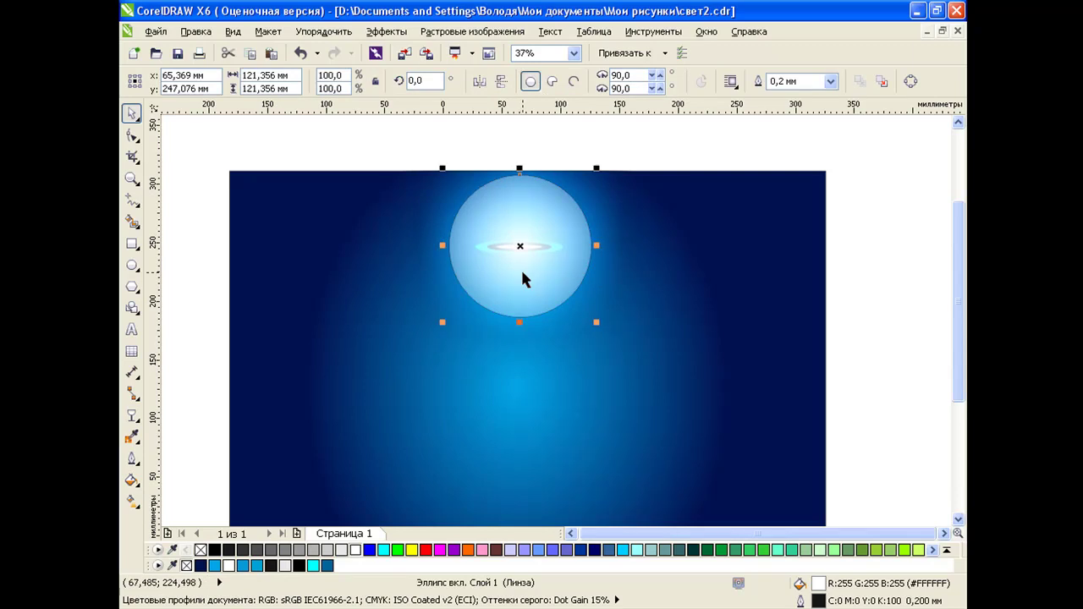
left_click(132, 415)
left_click_drag(590, 246, 560, 246)
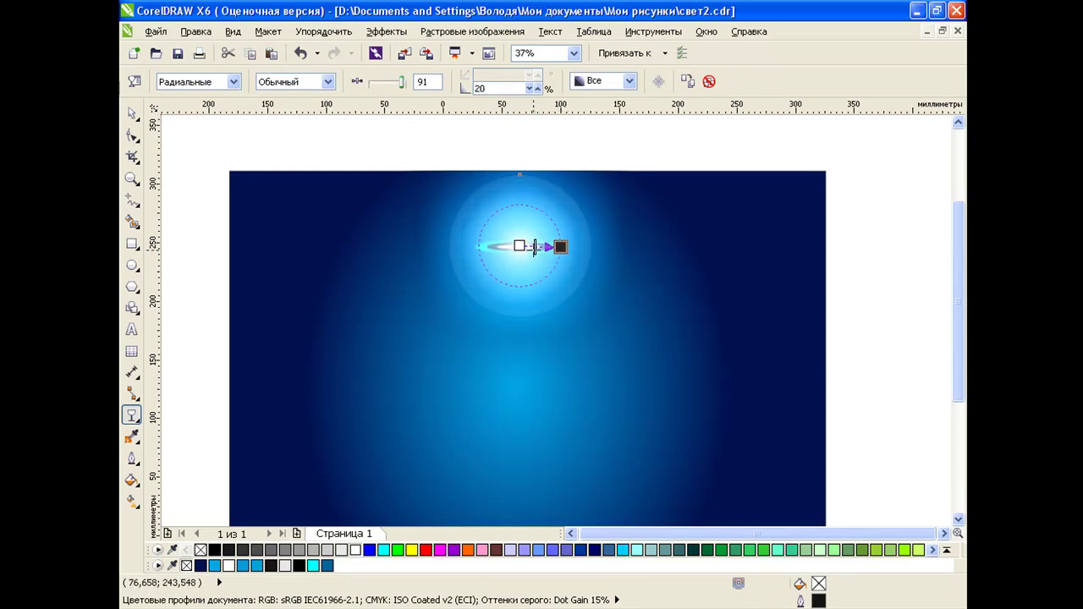
left_click_drag(543, 246, 547, 247)
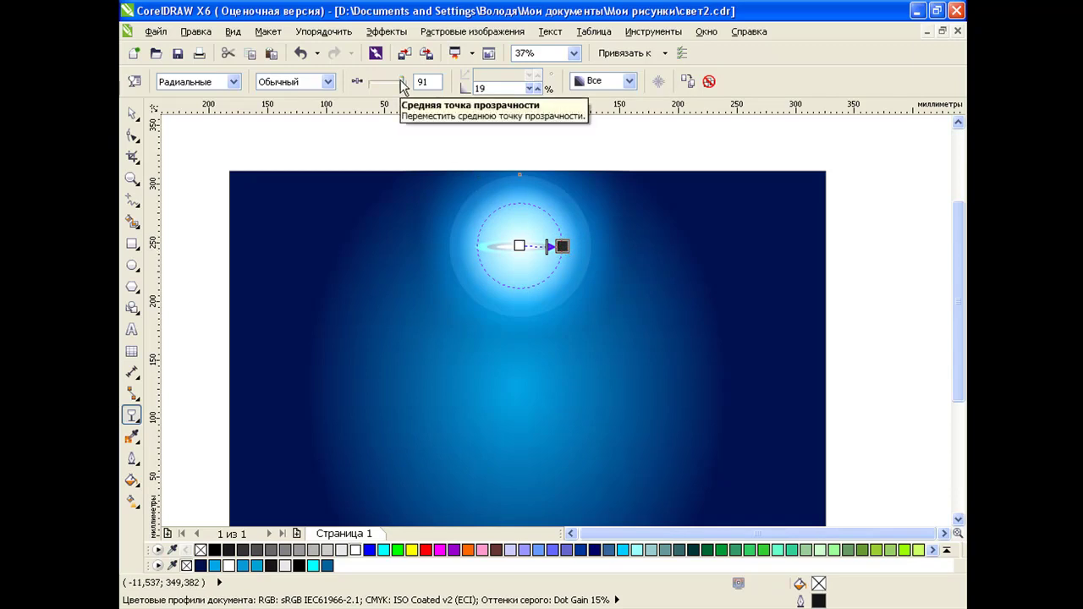
- Set the transparency of the gradient's outer node to 100 and widen the gradient to a 13% edge pad
left_click_drag(403, 86, 412, 88)
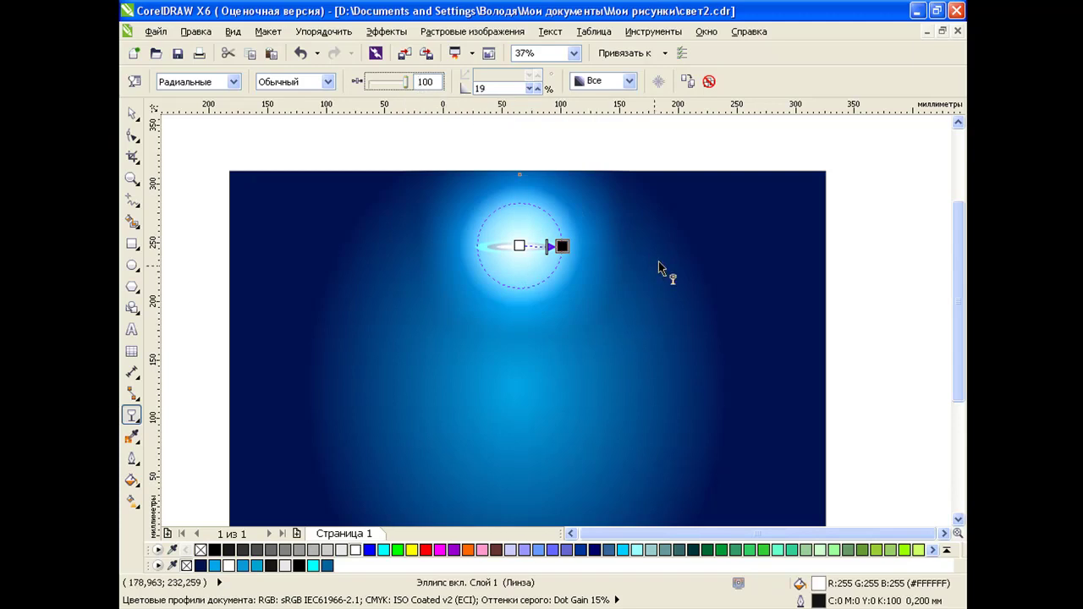
mouse_move(562, 247)
left_mouse_down()
mouse_move(583, 249)
mouse_move(572, 247)
left_mouse_up()
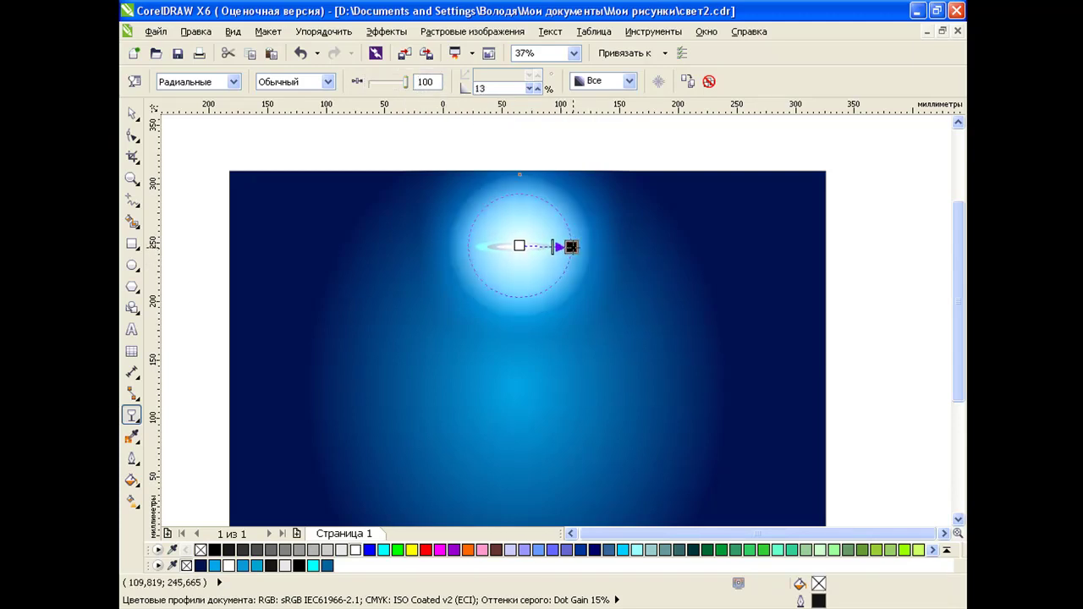
left_click(131, 112)
left_click(167, 195)
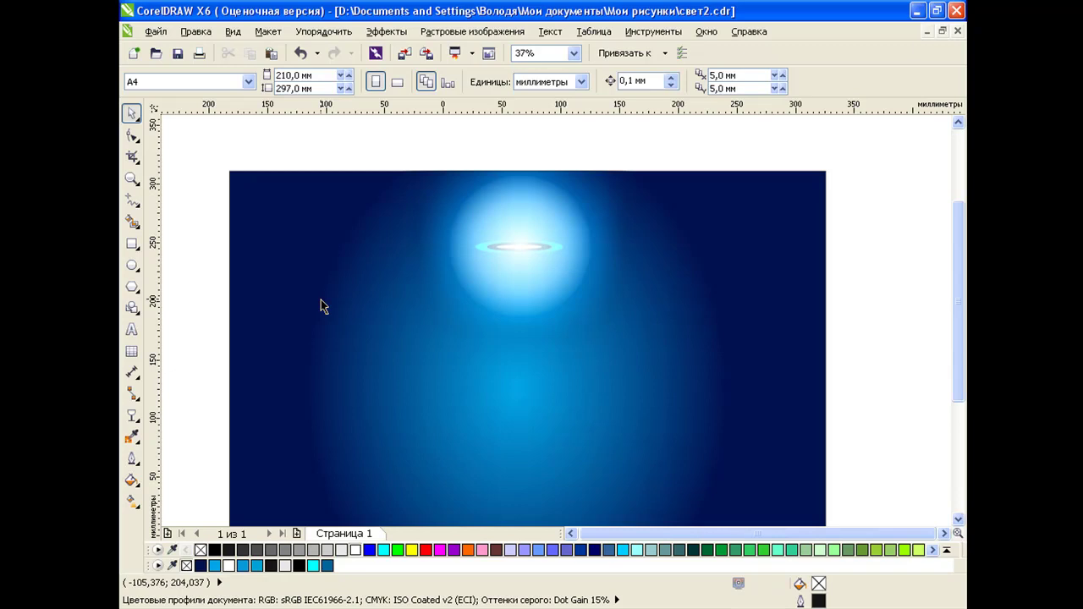
key("ctrl+z")
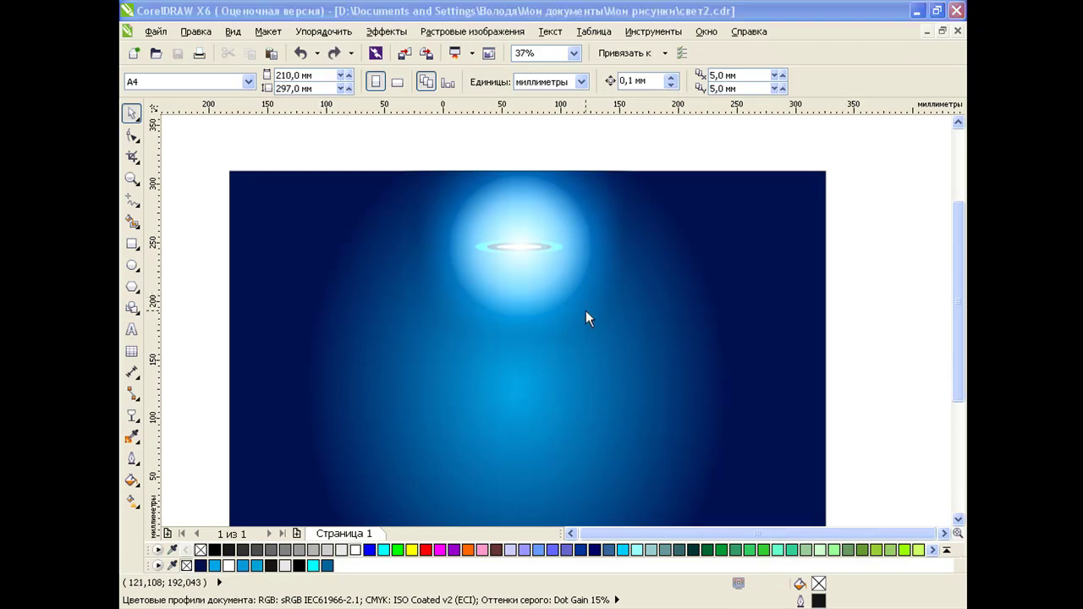
- Draw a rectangle about 132 × 255 mm from the lamp down to the lower background and convert it to curves
left_click(134, 245)
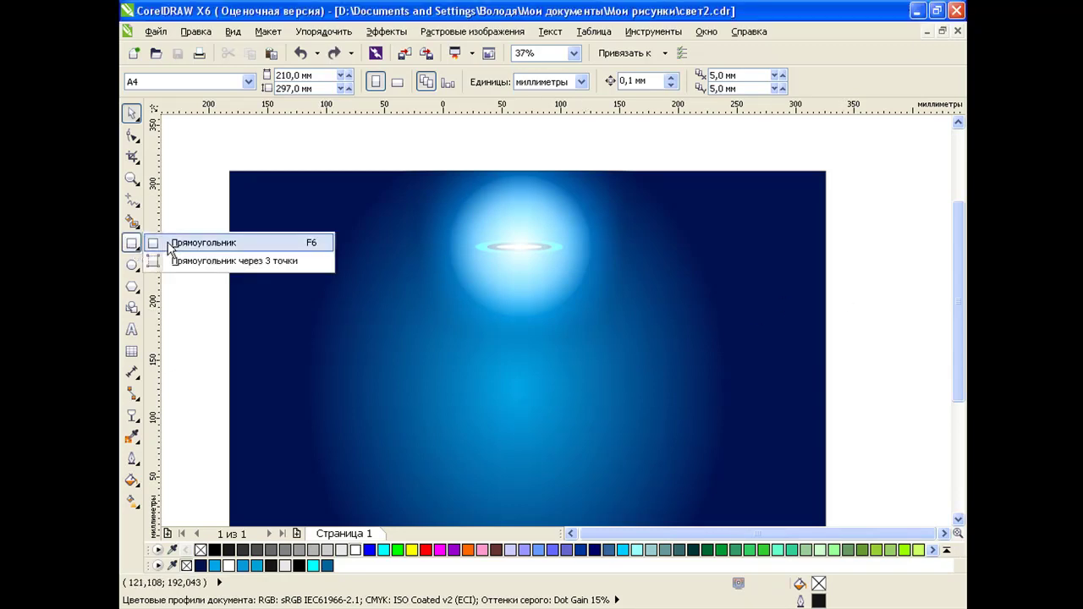
left_click(203, 243)
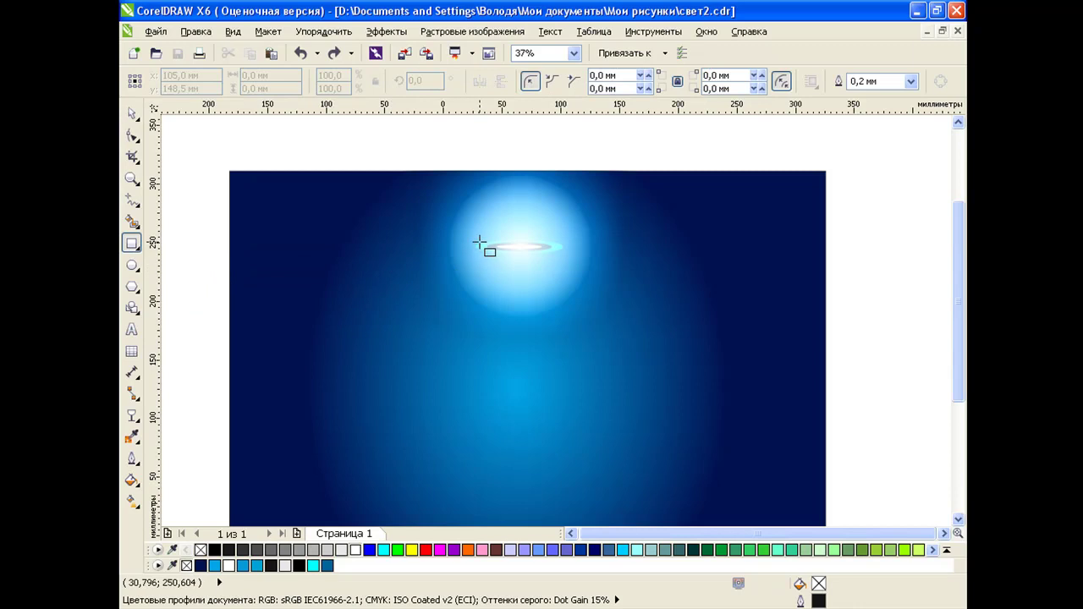
mouse_move(479, 243)
left_mouse_down()
mouse_move(484, 423)
mouse_move(443, 459)
mouse_move(526, 532)
mouse_move(602, 489)
mouse_move(635, 492)
left_mouse_up()
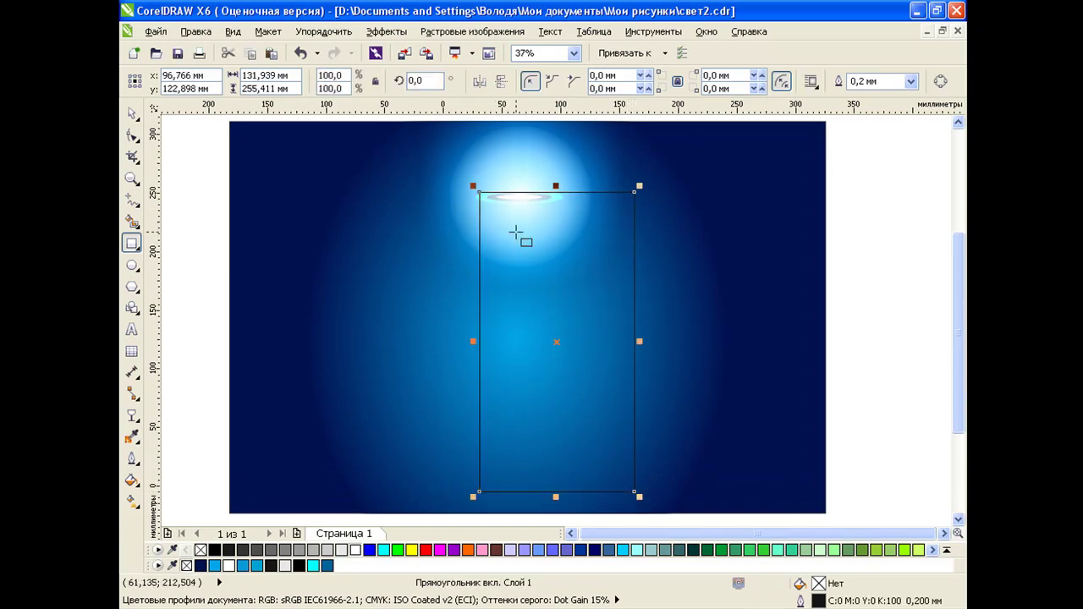
left_click(132, 135)
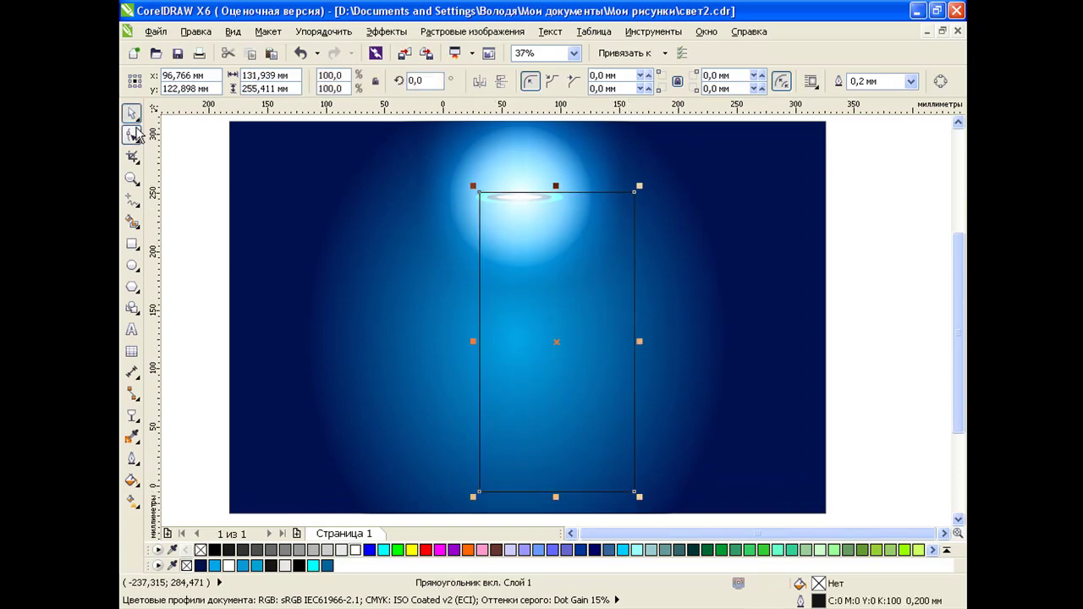
left_click(941, 80)
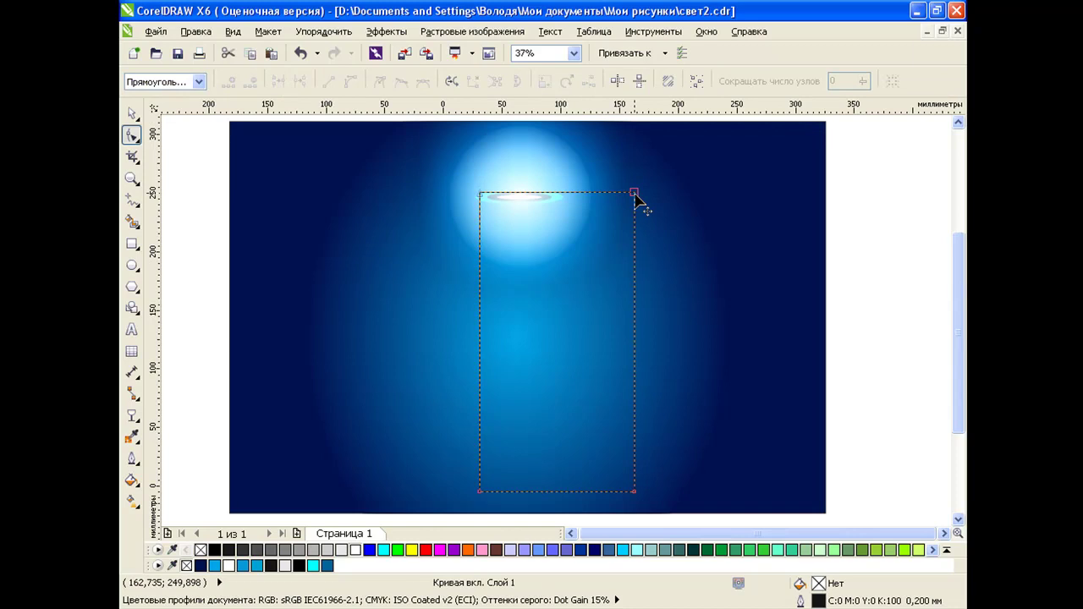
- Narrow the rectangle's top edge symmetrically into a trapezoid and centre it under the lamp at about X 66 mm
left_click(479, 193)
left_click(635, 193)
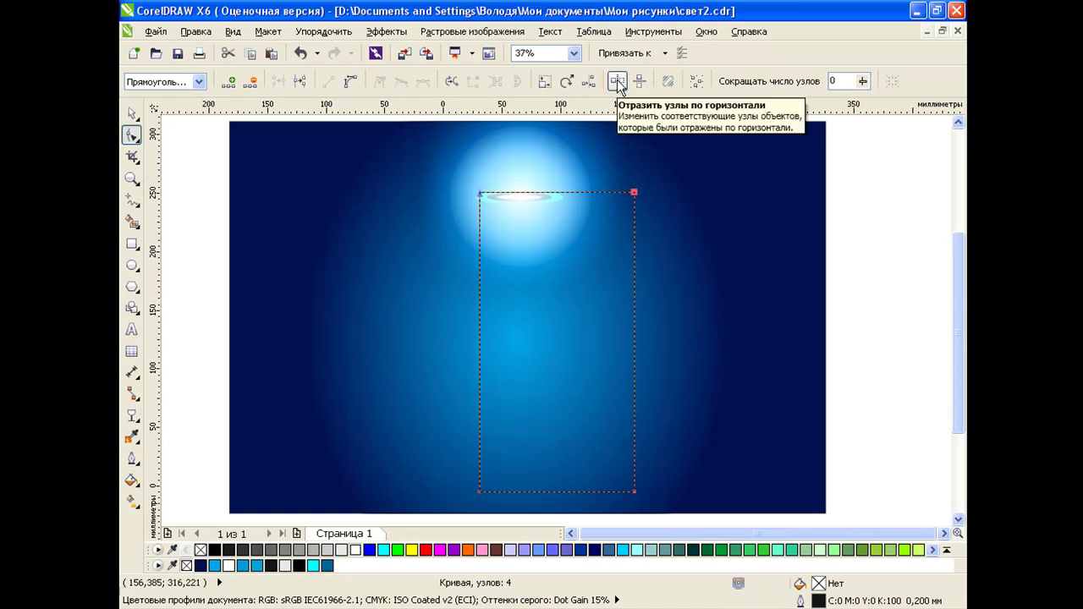
left_click(618, 81)
left_click_drag(634, 193, 578, 193)
left_click(131, 113)
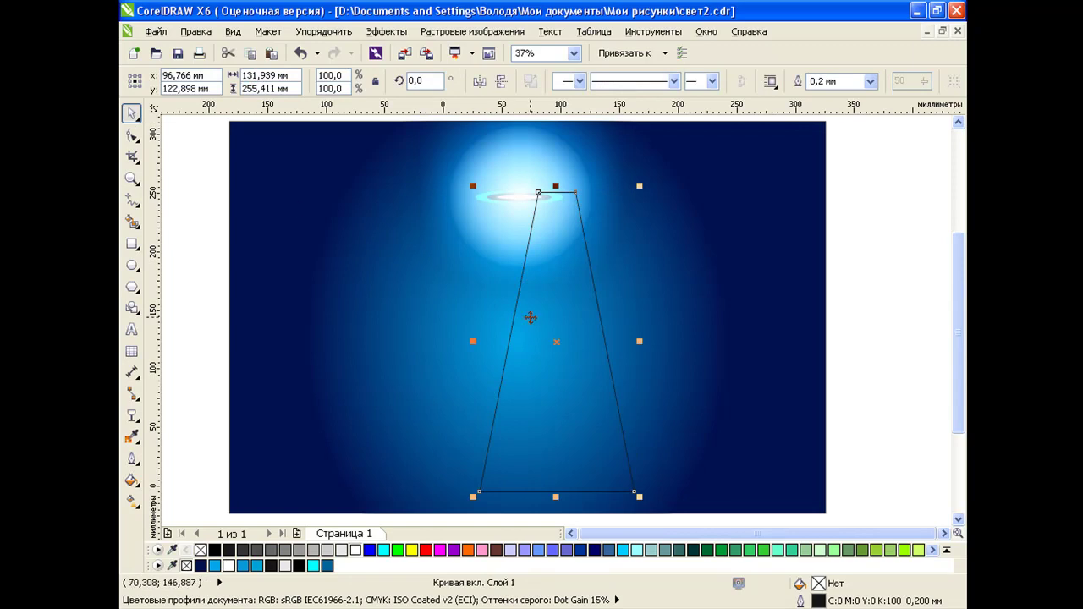
left_click_drag(551, 317, 516, 317)
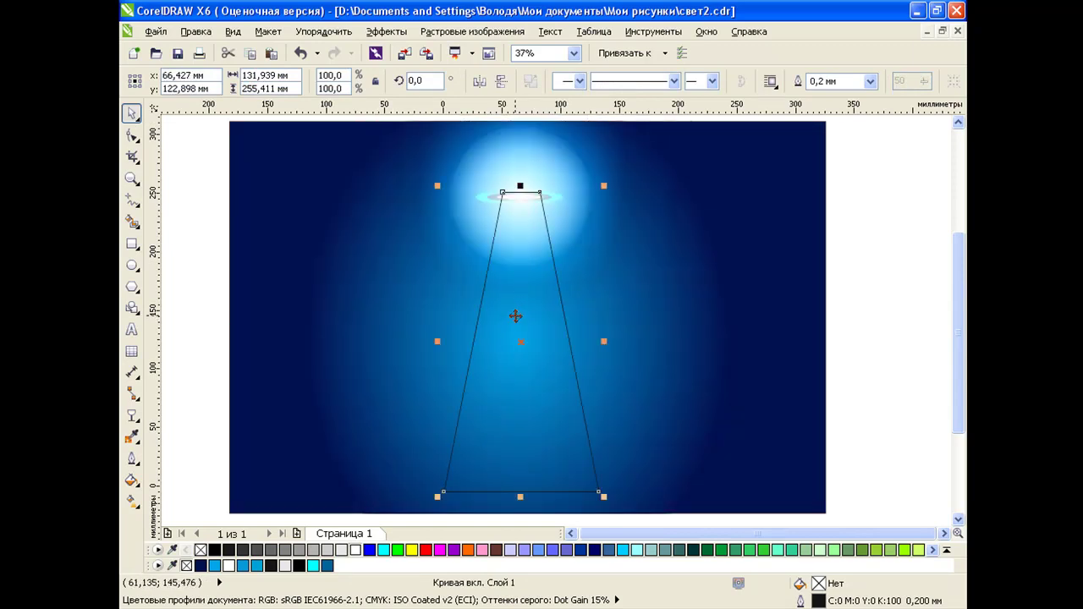
- Convert all the trapezoid's segments to curves and smooth its four nodes into a teardrop shape
left_click(132, 135)
left_click_drag(364, 172, 669, 513)
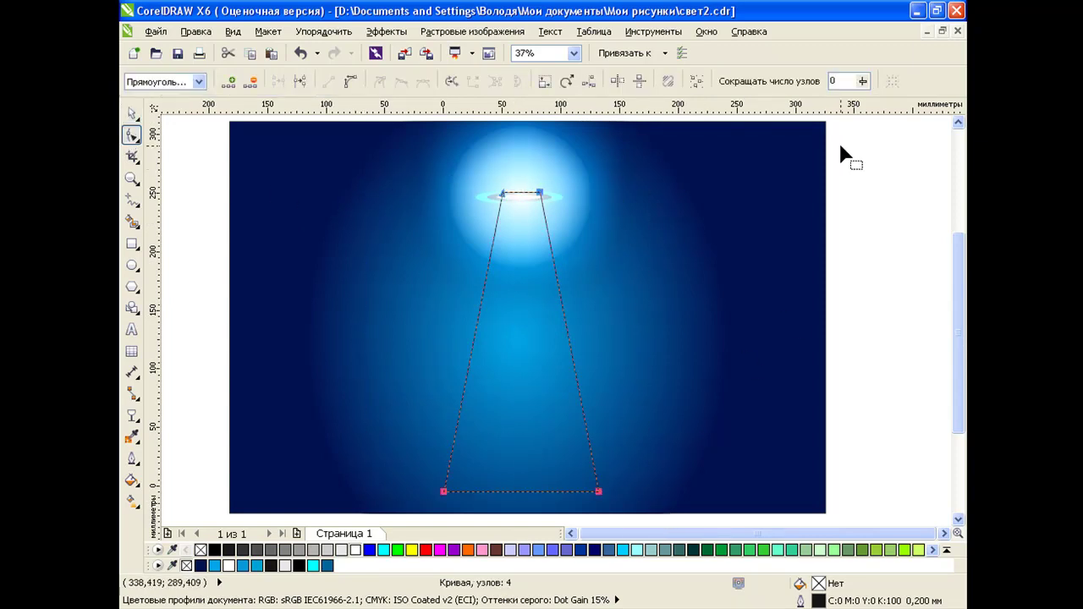
left_click(350, 82)
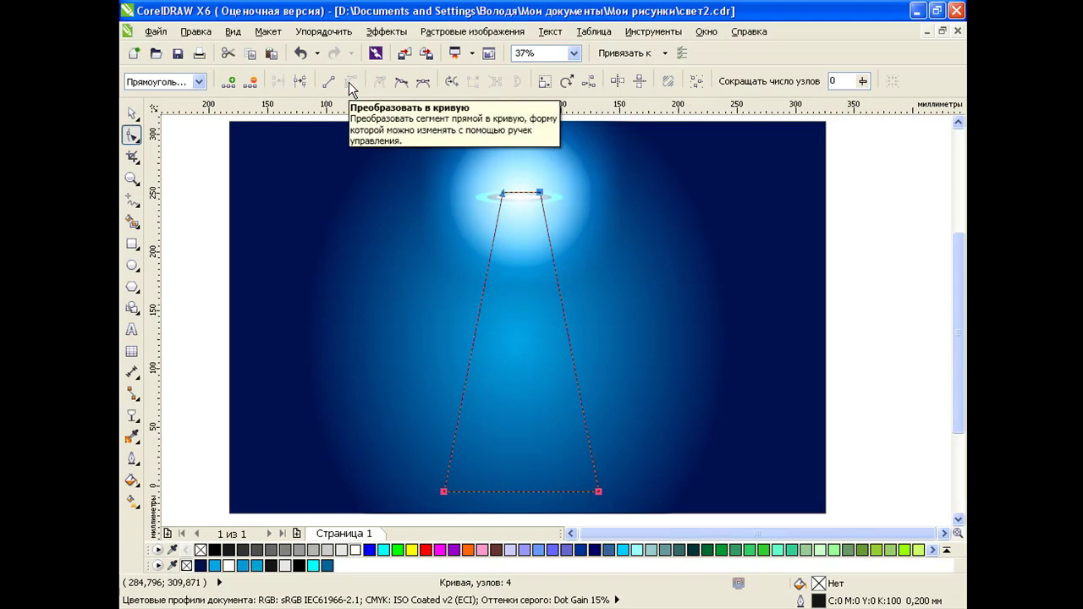
left_click(405, 79)
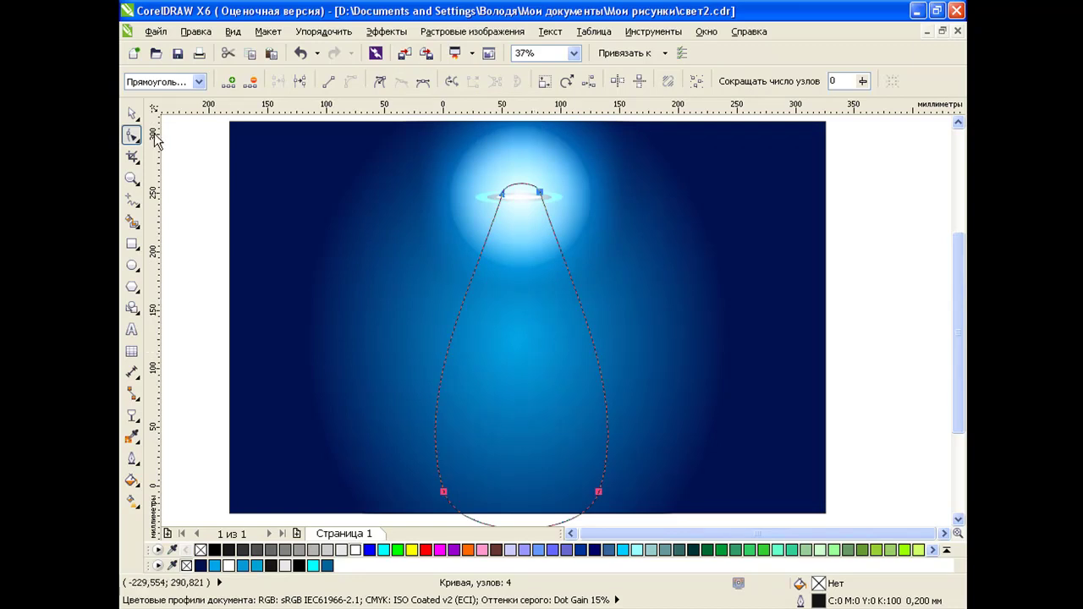
- Adjust the teardrop's upper nodes slightly to even out its rounded top over the lamp
left_click(223, 193)
left_click(503, 197)
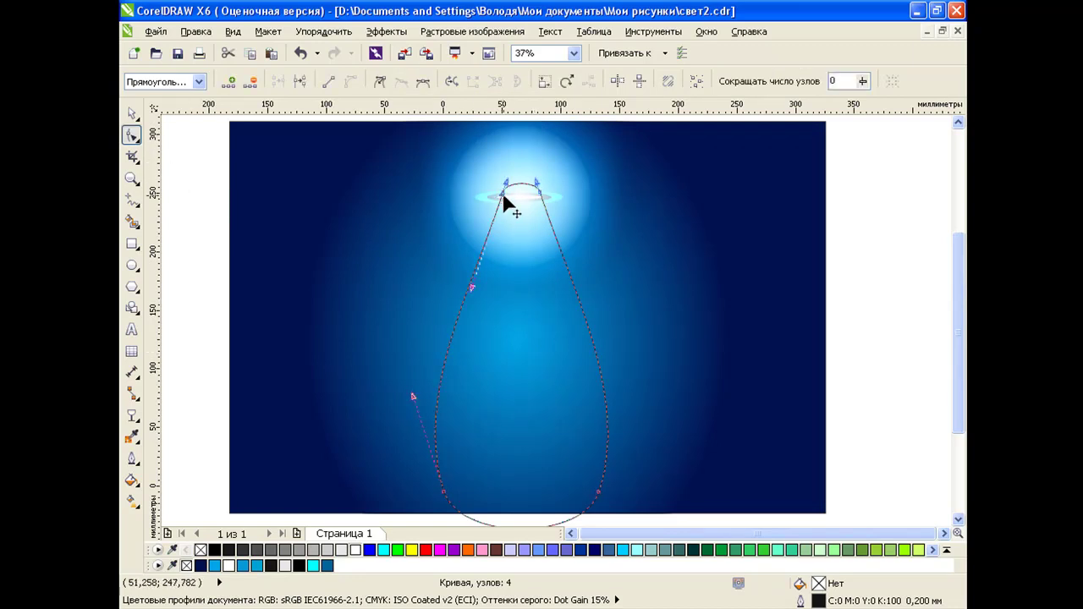
mouse_move(503, 203)
left_mouse_down()
mouse_move(542, 198)
mouse_move(506, 177)
mouse_move(515, 190)
left_mouse_up()
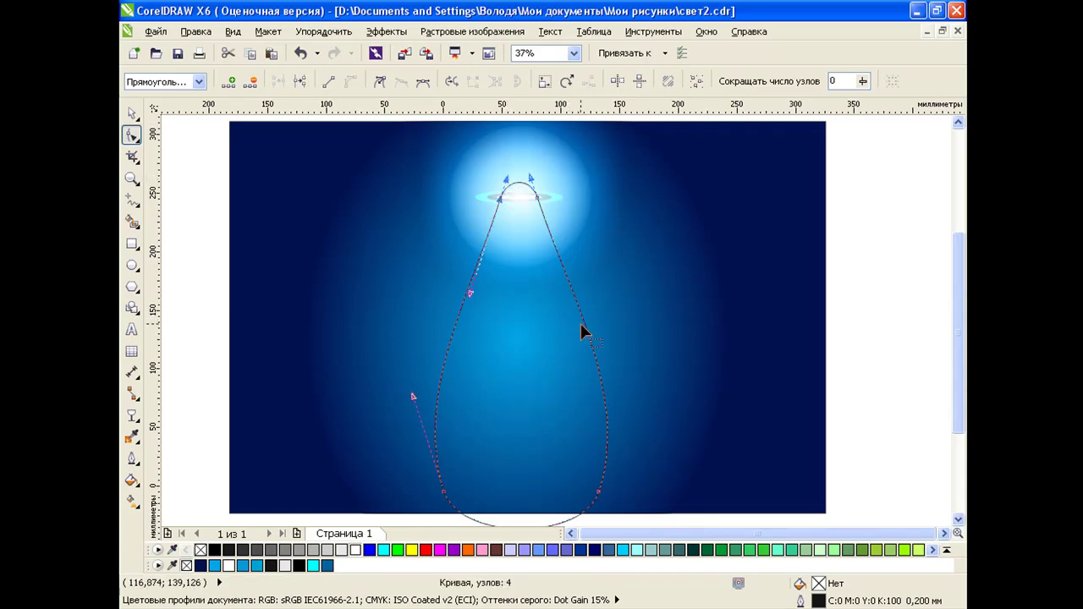
- Reduce the teardrop's height to about 264 mm and centre it at about X 67 mm, Y 127 mm
left_click(131, 113)
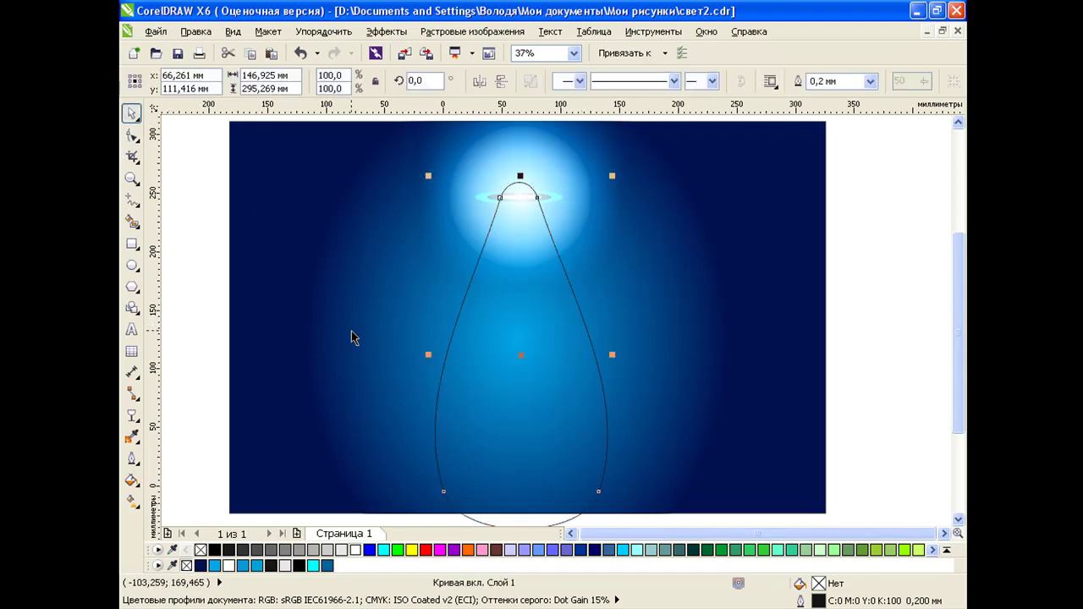
left_click_drag(522, 181, 520, 212)
left_click_drag(523, 373, 524, 339)
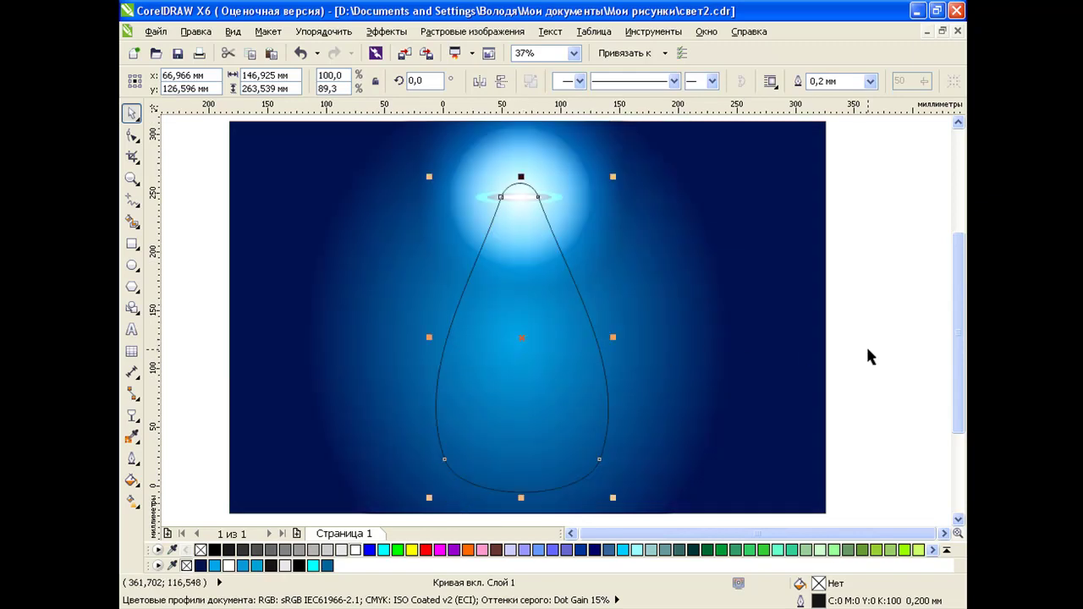
left_click(889, 358)
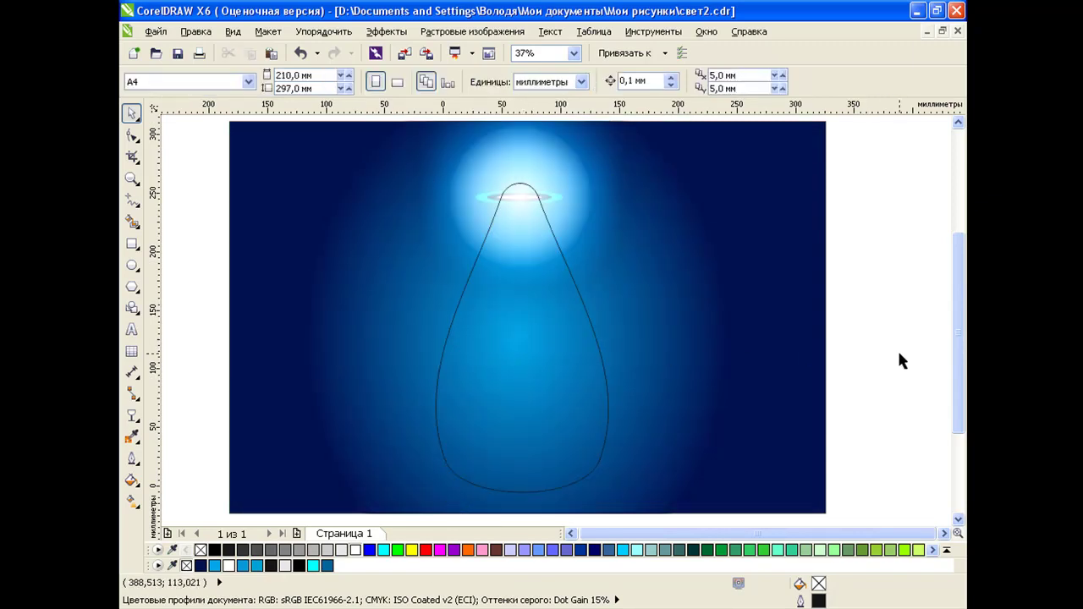
- Fill the teardrop beam shape with white and remove its outline
left_click(578, 381)
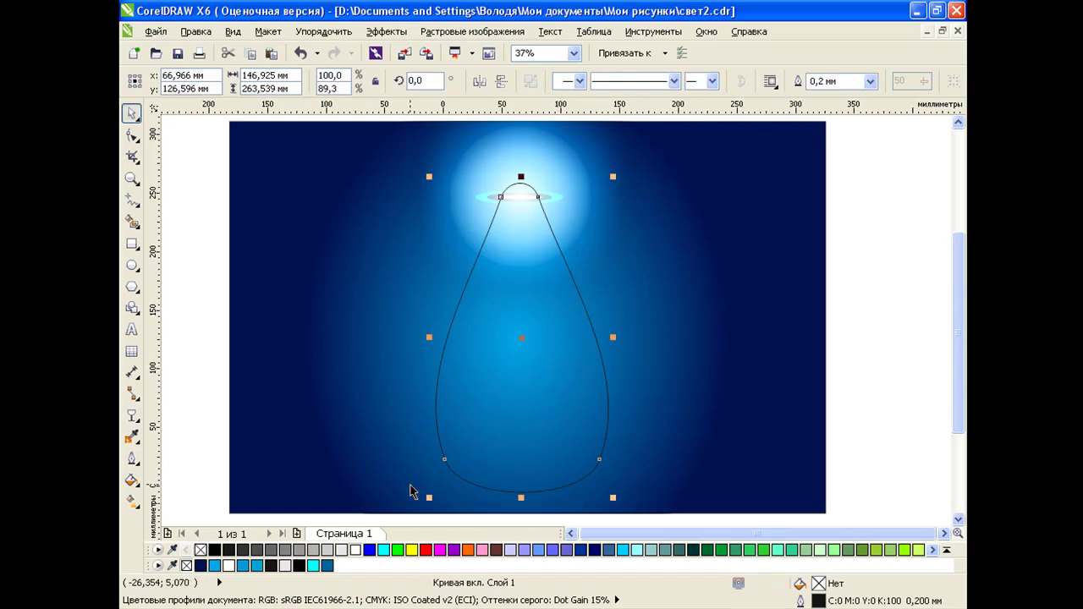
left_click(355, 550)
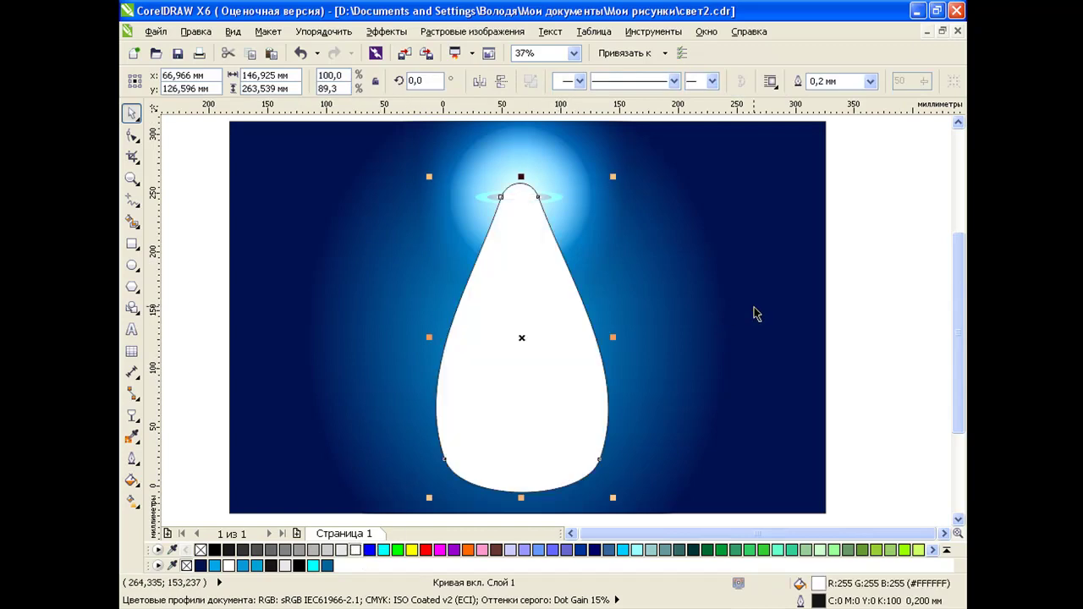
right_click(201, 550)
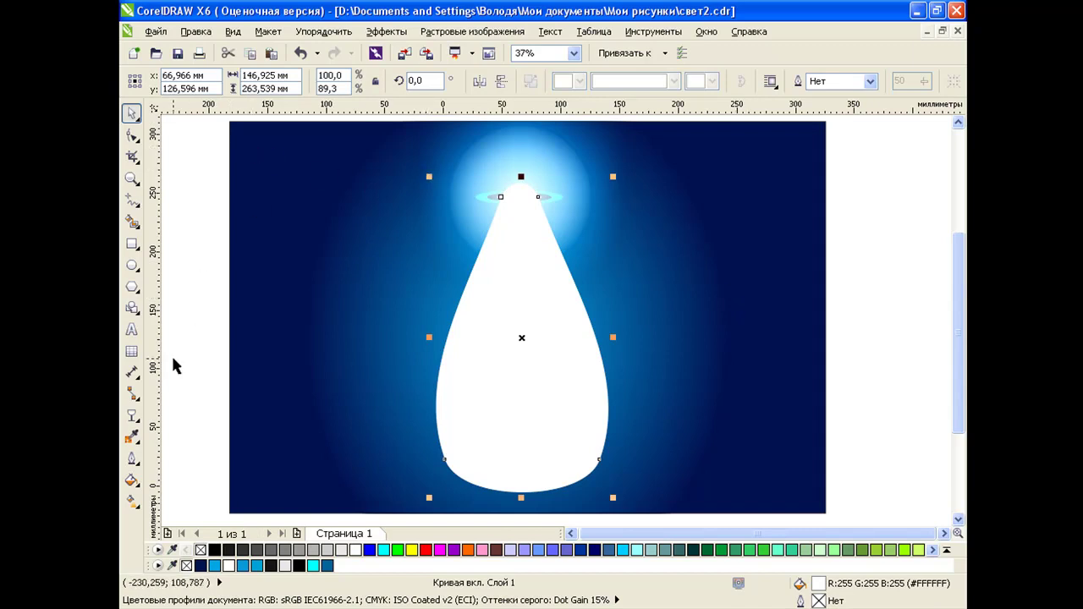
- Apply a linear transparency to the white beam, opaque above the lamp and fully transparent near its lower nodes, with the midpoint shifted up to the lamp
left_click(138, 421)
left_click(173, 523)
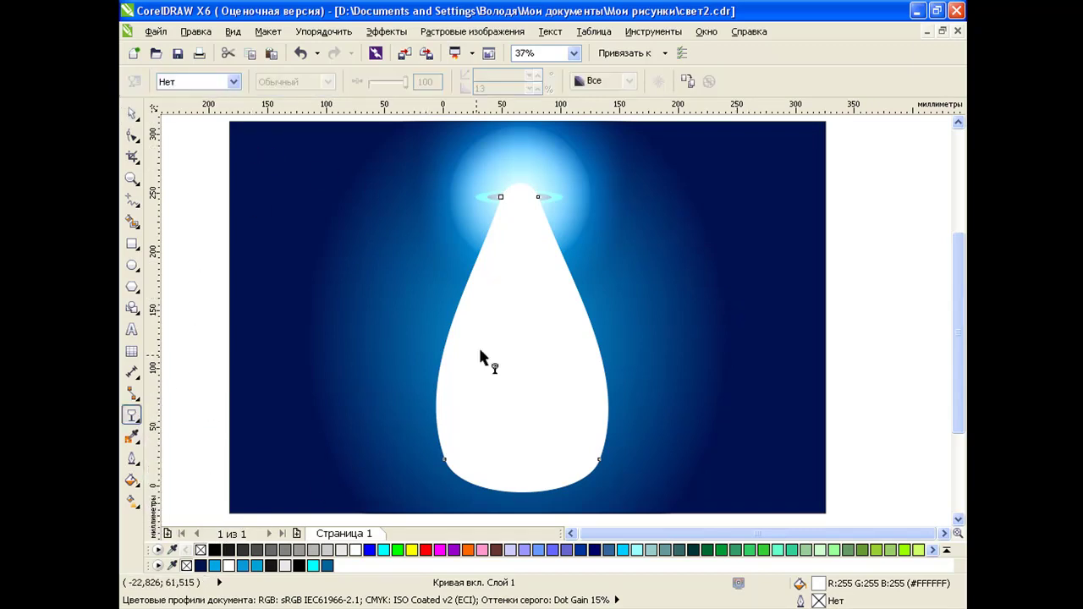
left_click_drag(512, 126, 518, 307)
left_click_drag(511, 127, 518, 126)
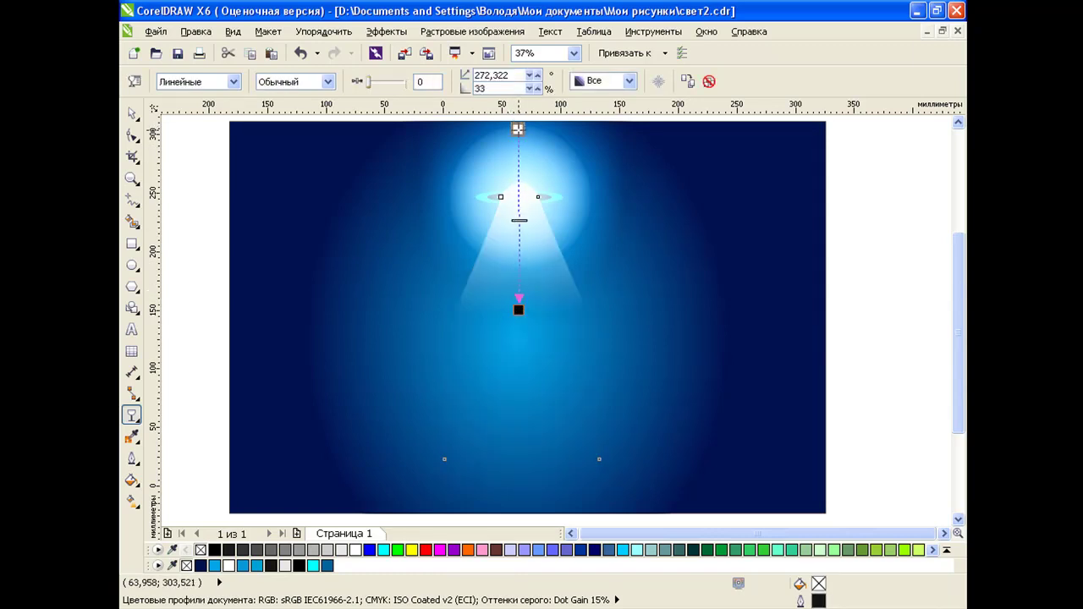
left_click_drag(518, 310, 520, 454)
left_click_drag(520, 296, 519, 257)
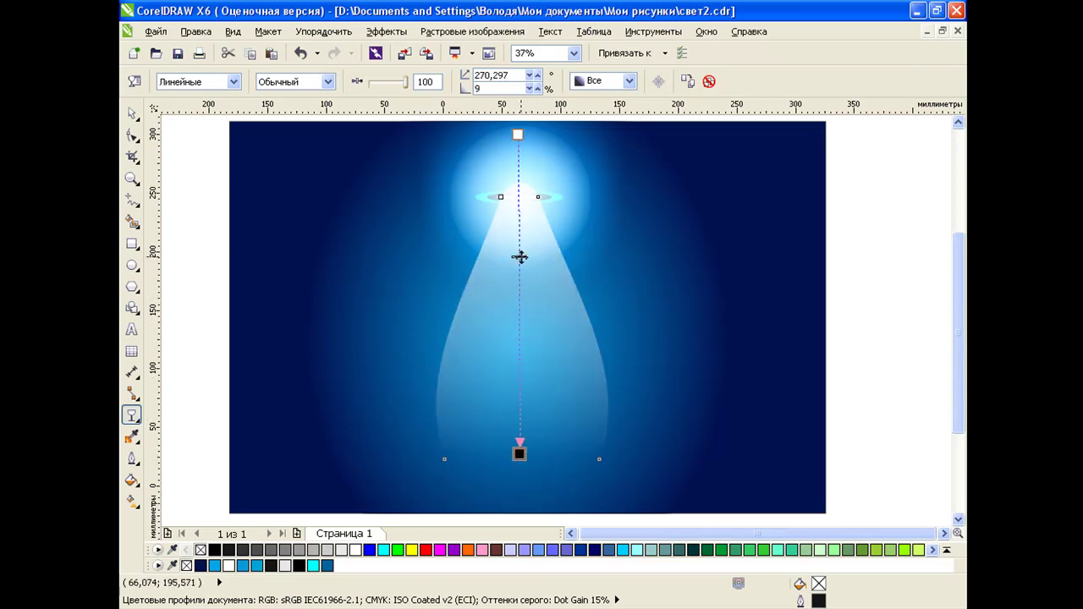
left_click_drag(519, 213, 520, 183)
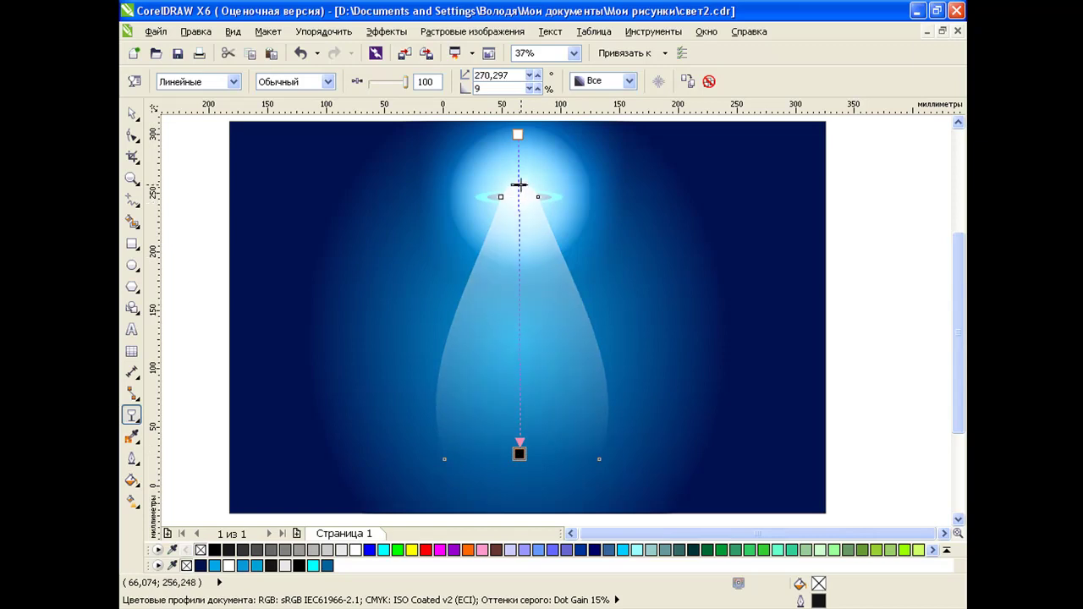
mouse_move(520, 454)
left_mouse_down()
mouse_move(519, 488)
mouse_move(521, 463)
left_mouse_up()
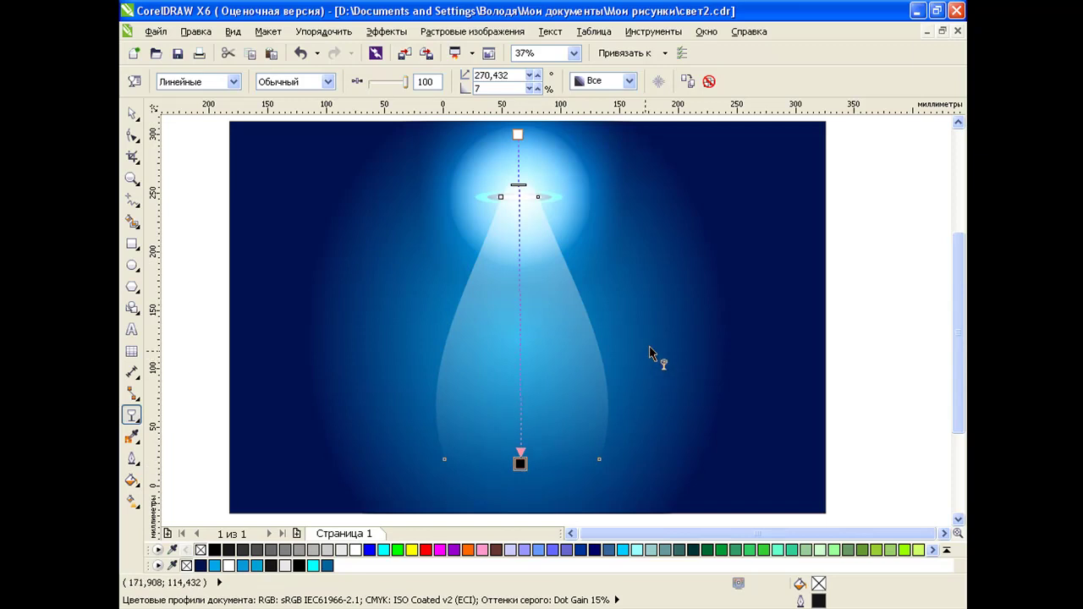
left_click(132, 112)
left_click(903, 281)
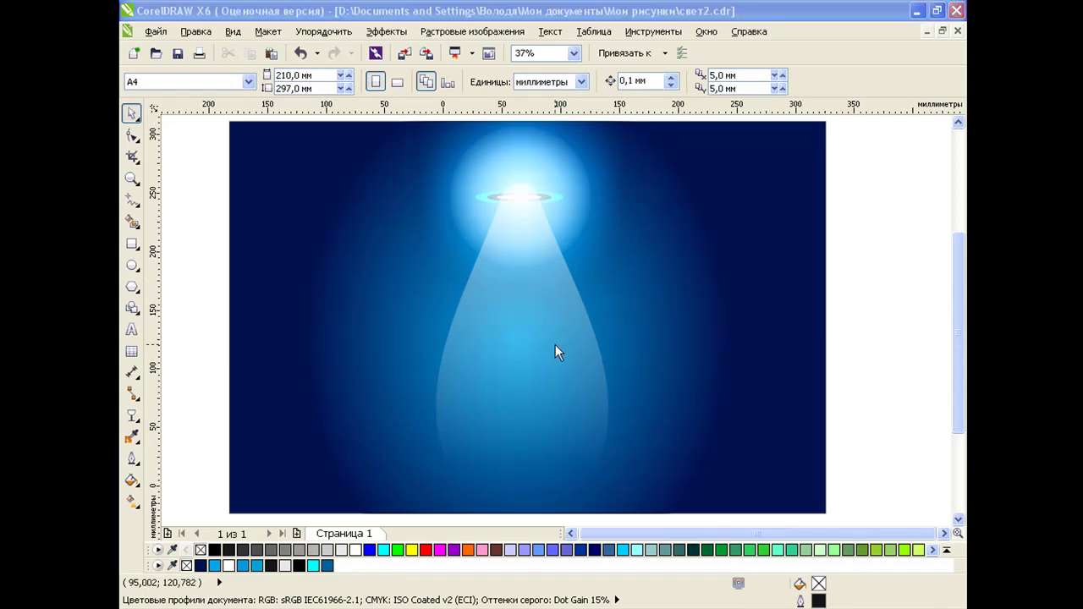
- Move the beam's two upper nodes outward along the lamp so that the beam's top becomes wider and flatter
left_click(528, 282)
key("F10")
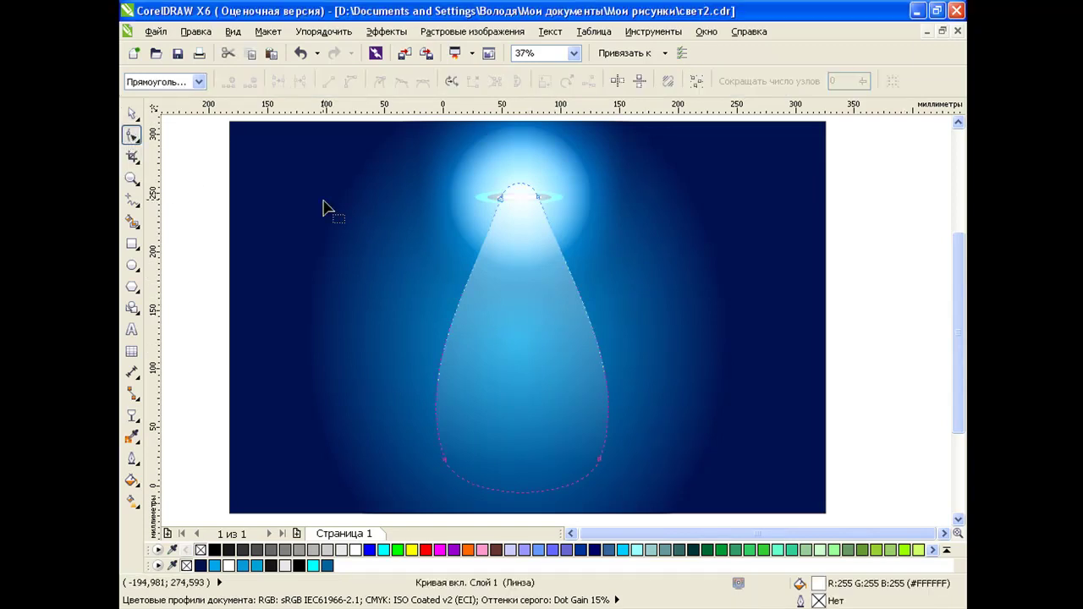
left_click(500, 201)
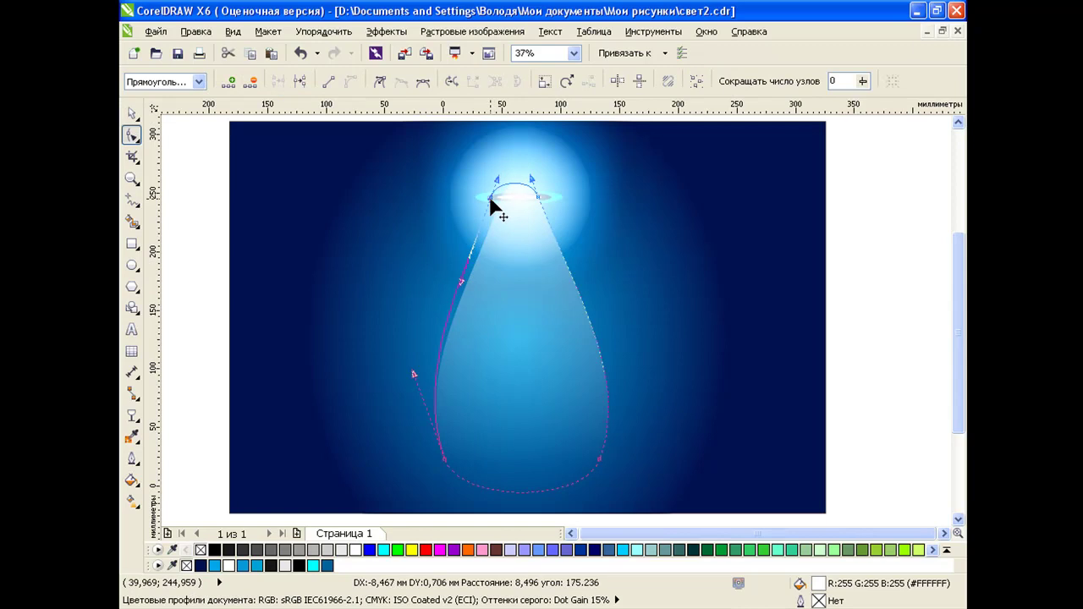
mouse_move(532, 197)
left_mouse_down()
mouse_move(548, 197)
mouse_move(521, 194)
left_mouse_up()
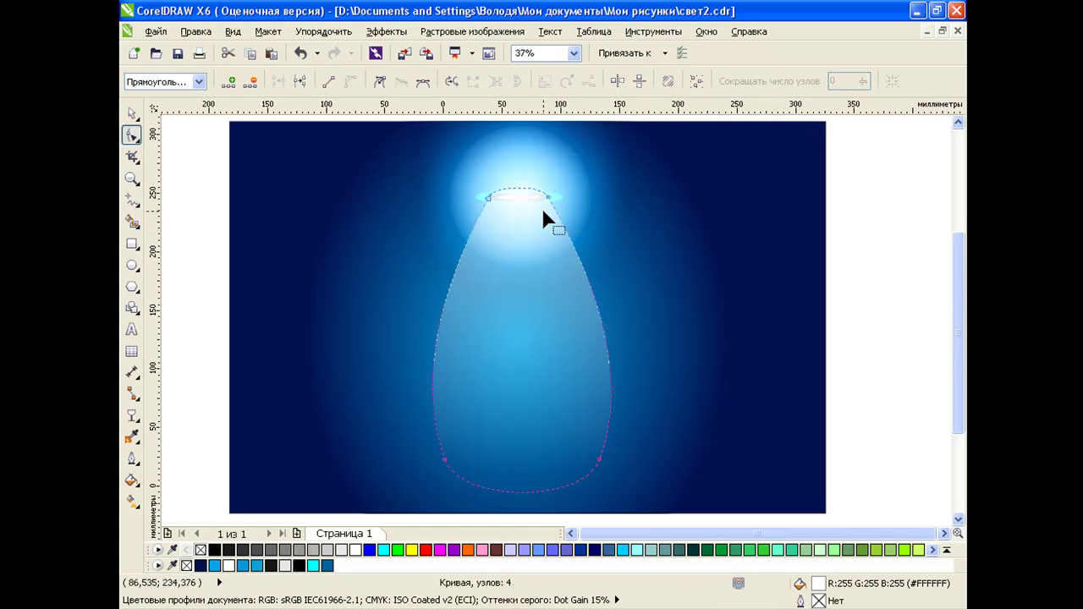
- Move the start of the beam's linear transparency up to the background's upper edge and raise its midpoint above the lamp
left_click(132, 415)
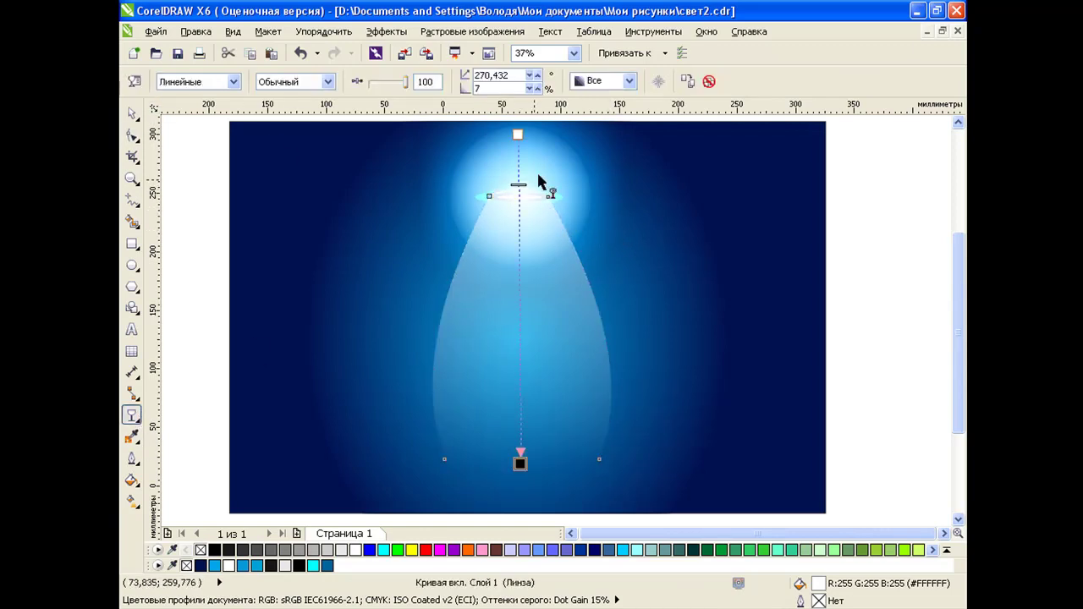
left_click_drag(518, 134, 517, 117)
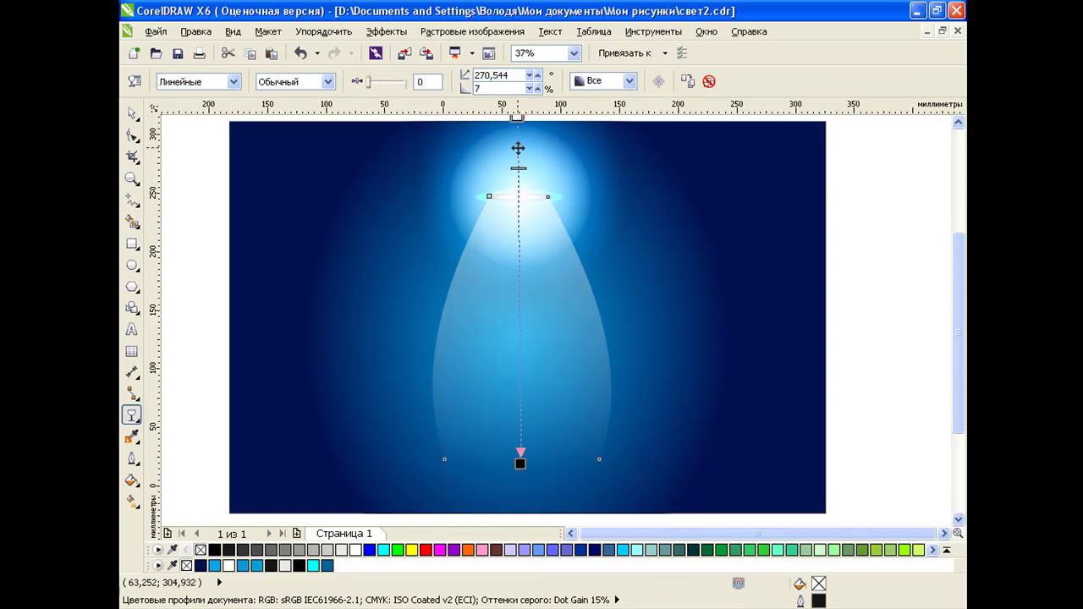
left_click_drag(518, 168, 518, 158)
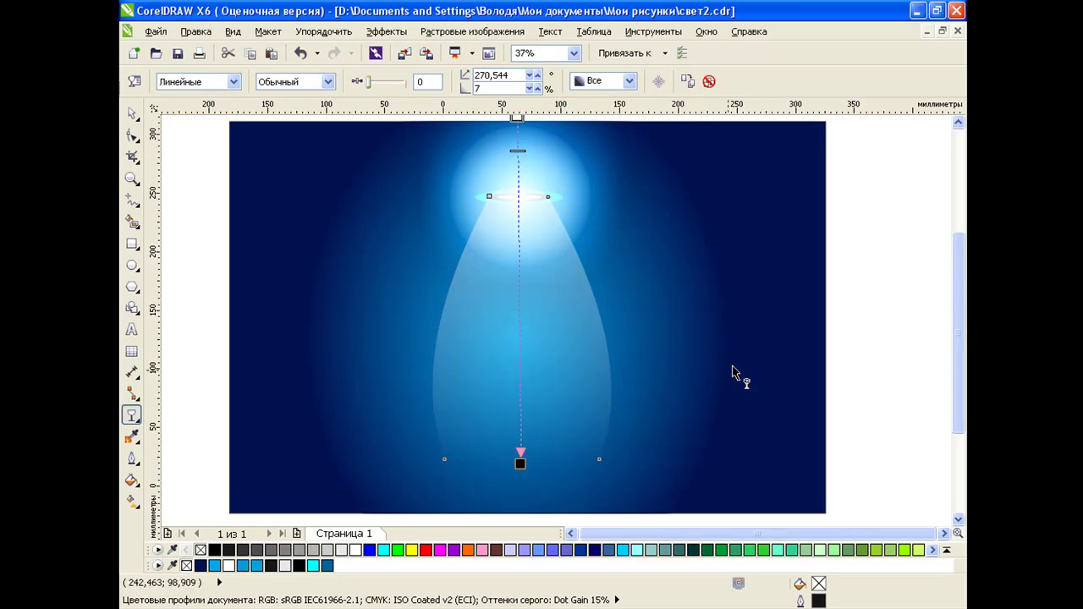
- Narrow the beam symmetrically about its centre to a width of about 88 mm
left_click(132, 113)
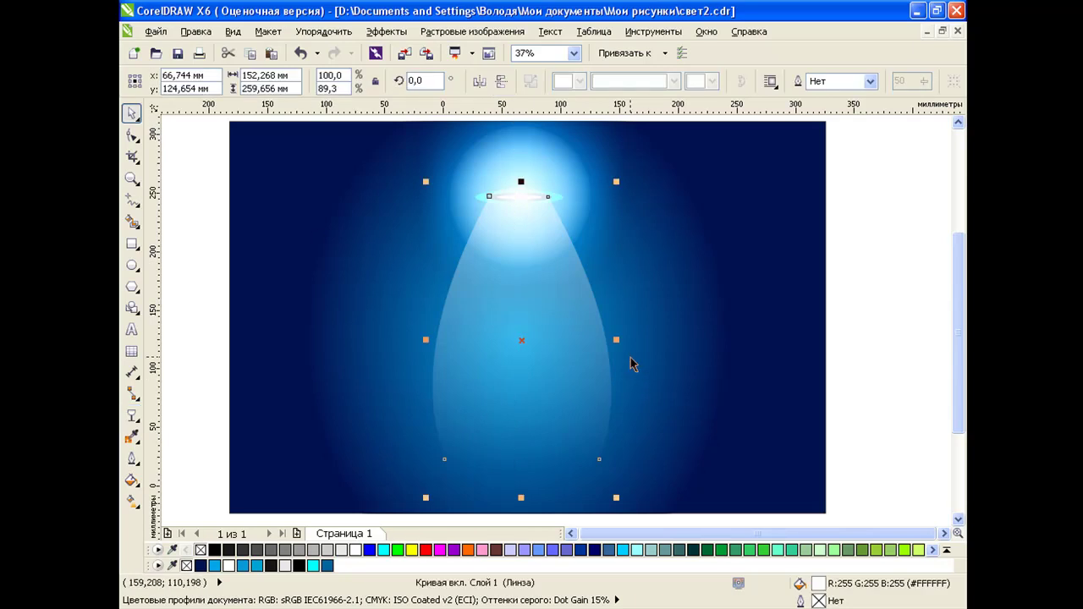
left_click_drag(617, 339, 595, 339)
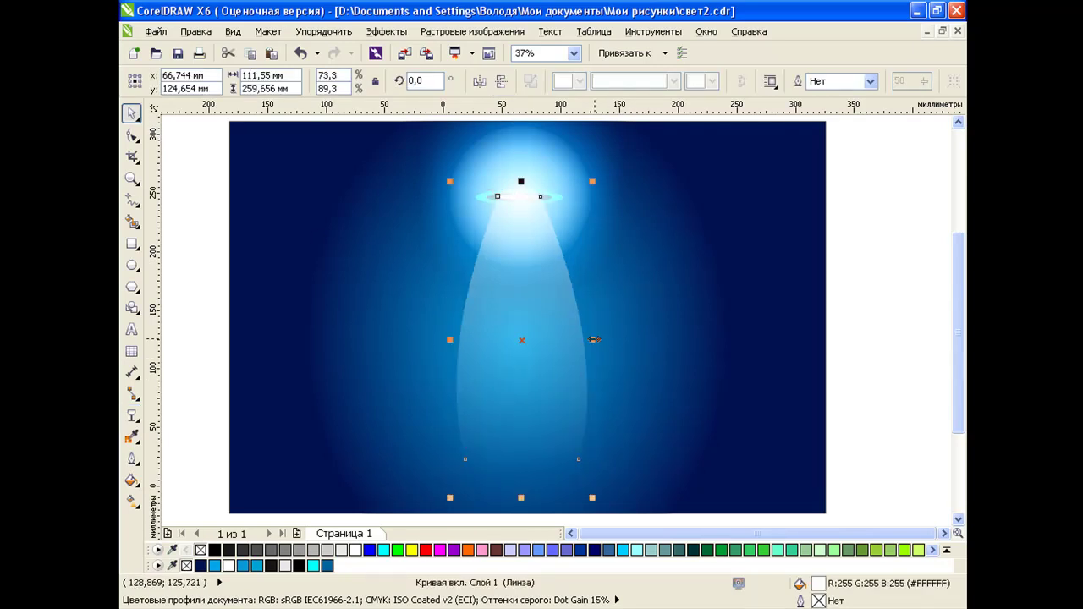
left_click_drag(595, 339, 580, 338)
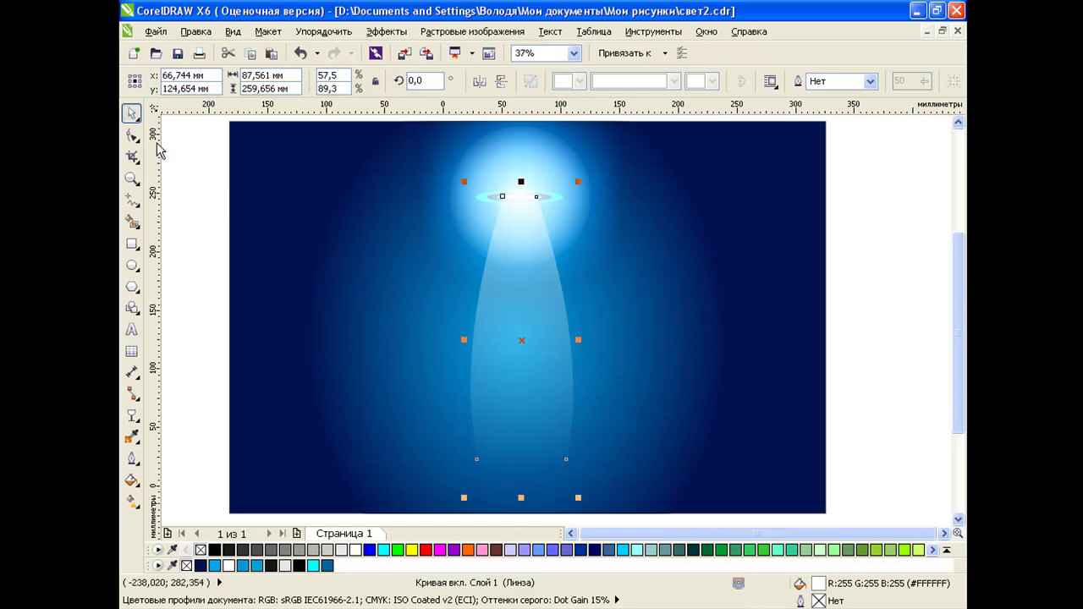
- Spread the beam's upper nodes across the lamp and pull its side curve handles inward to straighten both sides
left_click(132, 135)
left_click_drag(506, 201, 546, 199)
left_click(541, 211)
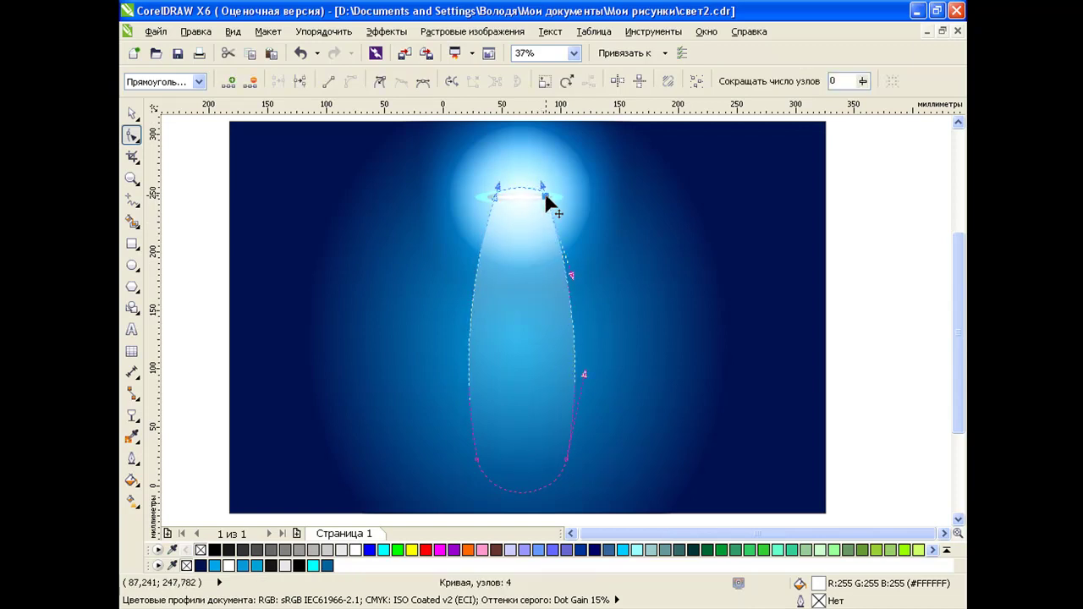
left_click_drag(572, 276, 567, 275)
left_click_drag(583, 375, 580, 375)
mouse_move(479, 464)
left_mouse_down()
mouse_move(476, 473)
mouse_move(478, 463)
left_mouse_up()
left_click_drag(461, 375, 472, 372)
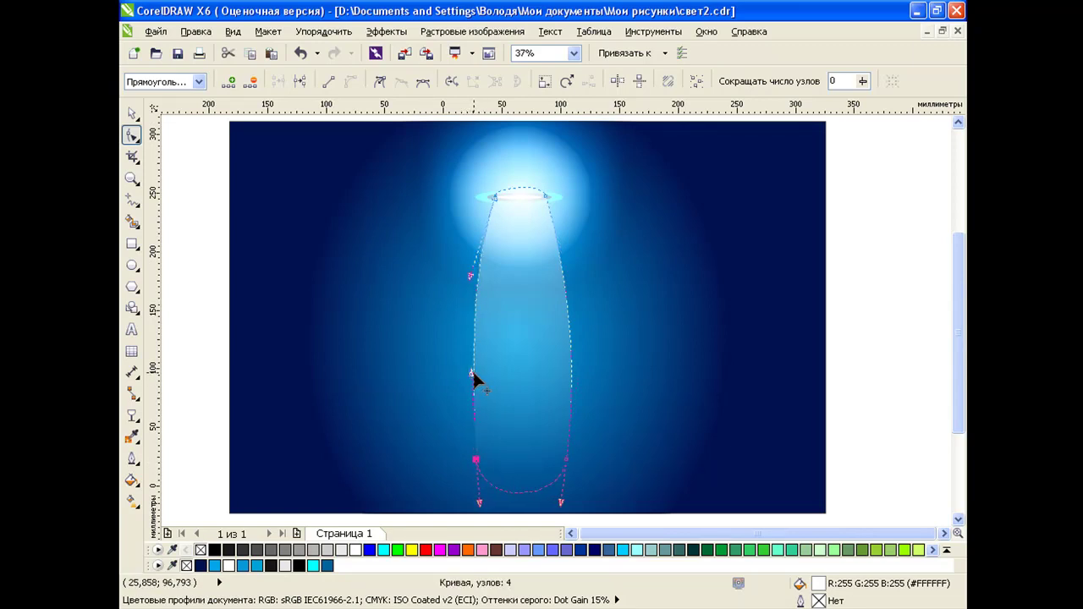
- Widen the beam symmetrically about its centre to about 115 mm
left_click(131, 113)
left_click(186, 194)
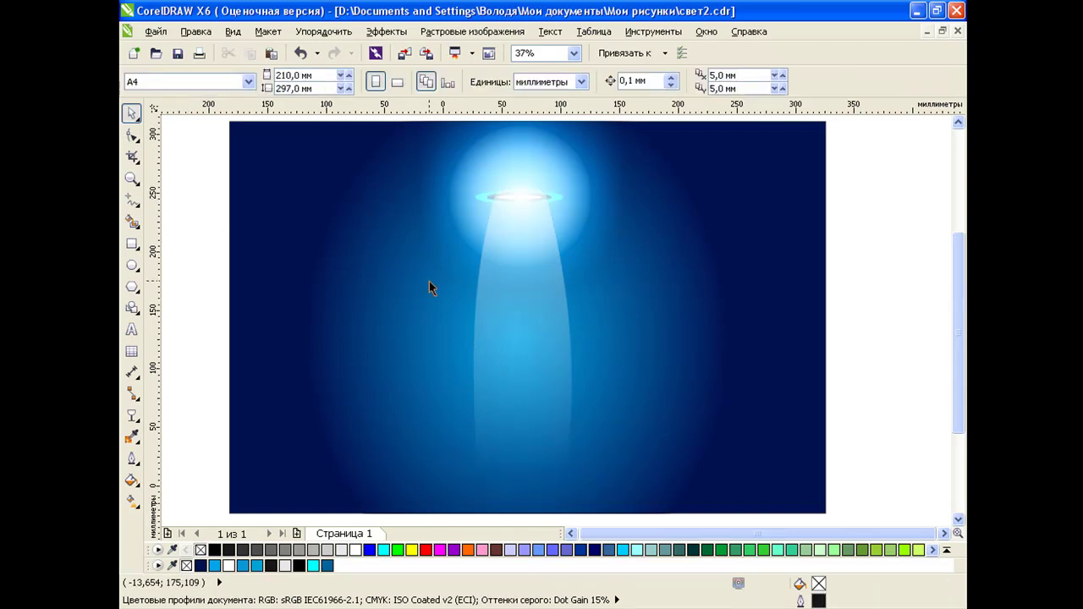
left_click(517, 331)
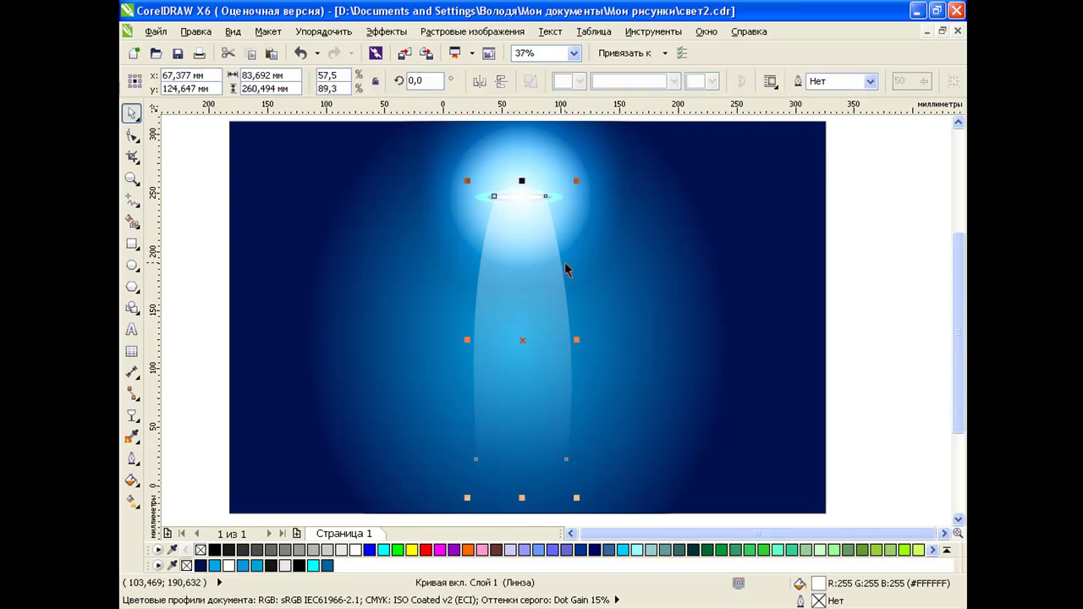
left_click_drag(468, 339, 450, 338)
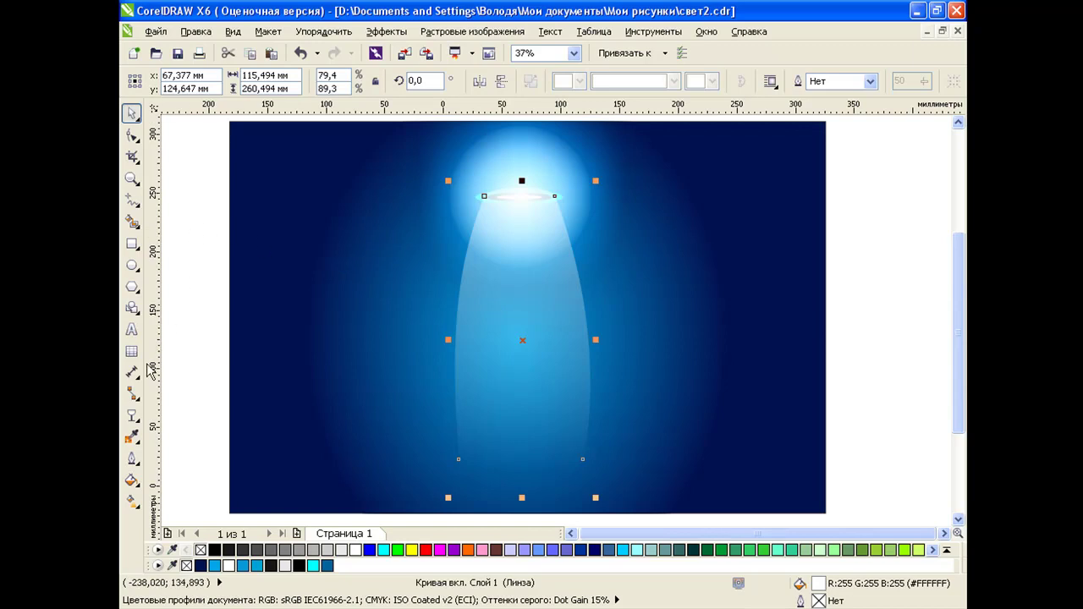
- Add a drop shadow to the beam using the large glow preset (Большое свечение) and set its feathering to 27
left_click(133, 415)
left_click(205, 471)
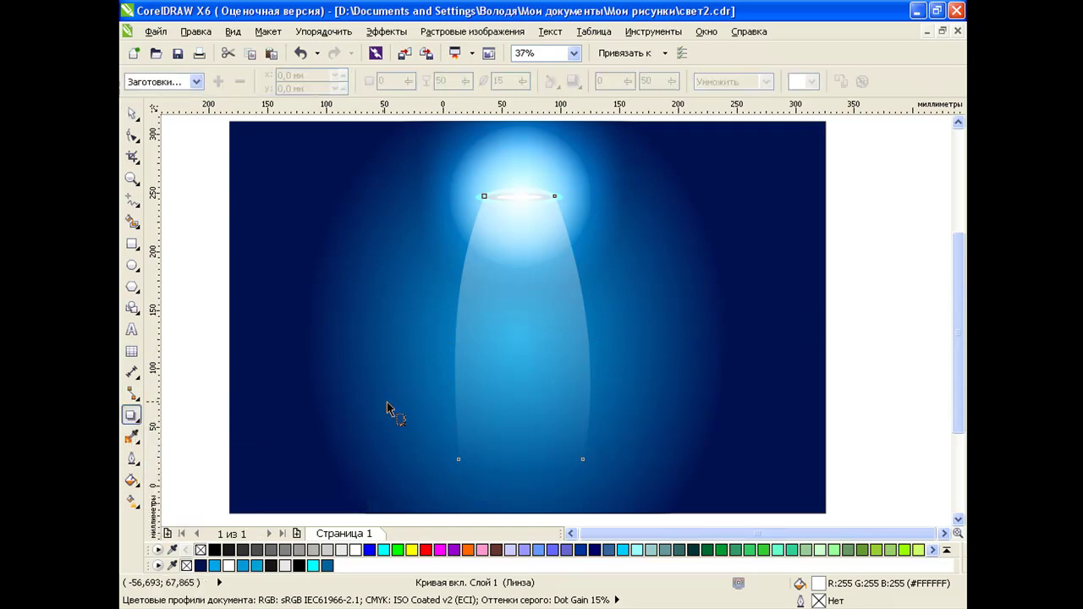
left_click_drag(454, 339, 594, 341)
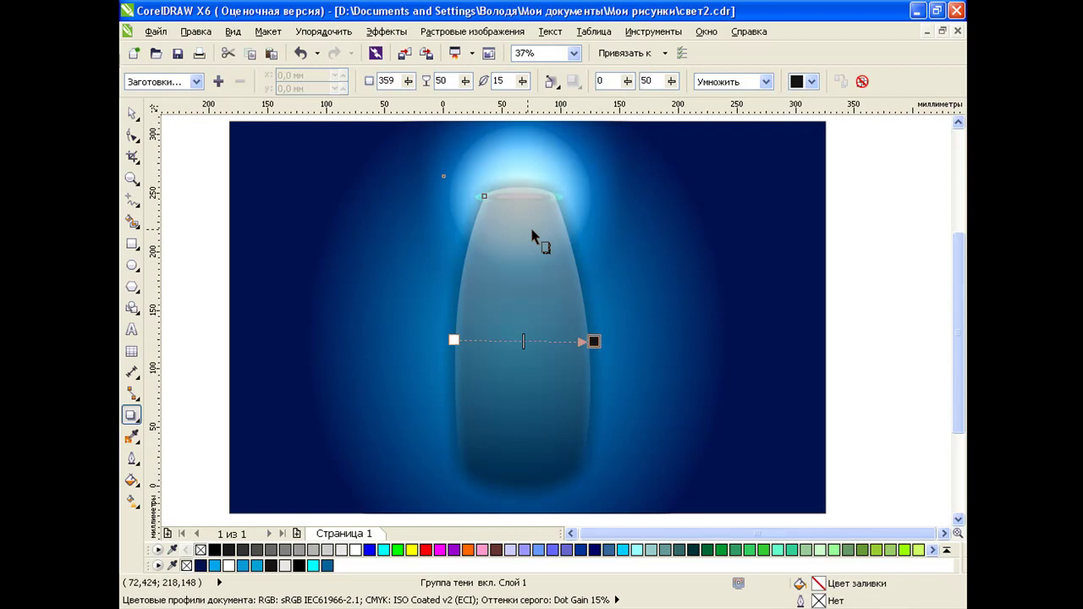
left_click(197, 81)
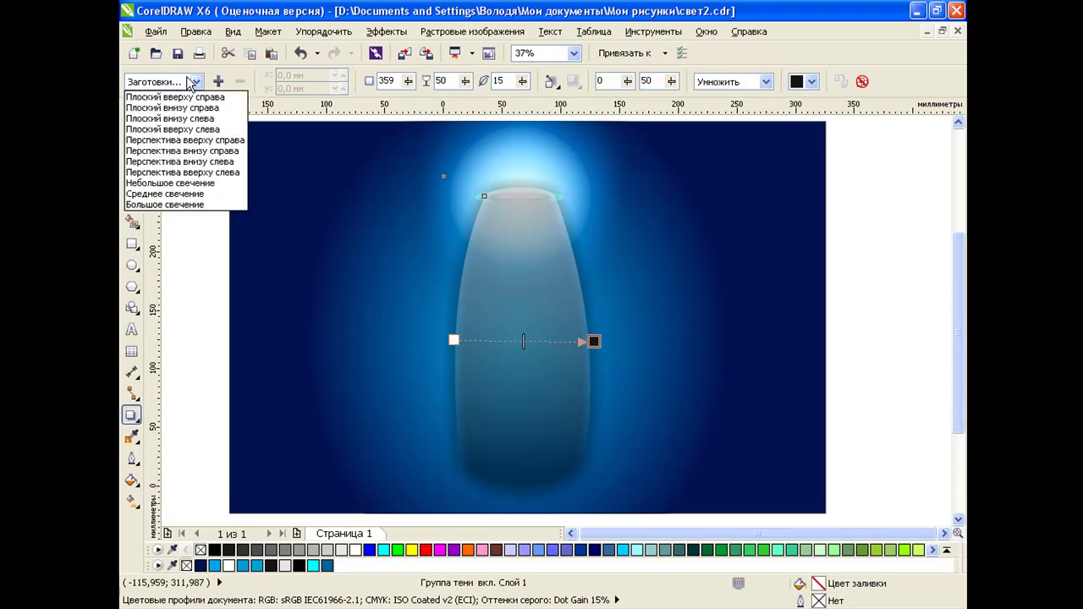
left_click(175, 203)
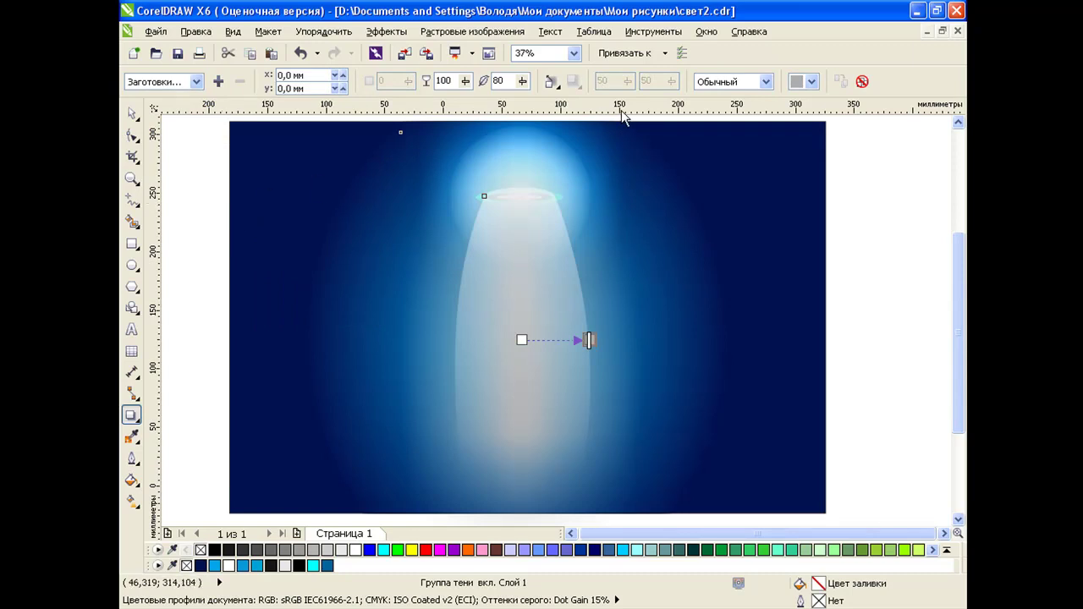
left_click(523, 81)
mouse_move(523, 81)
left_mouse_down()
mouse_move(497, 76)
mouse_move(521, 86)
mouse_move(511, 78)
left_mouse_up()
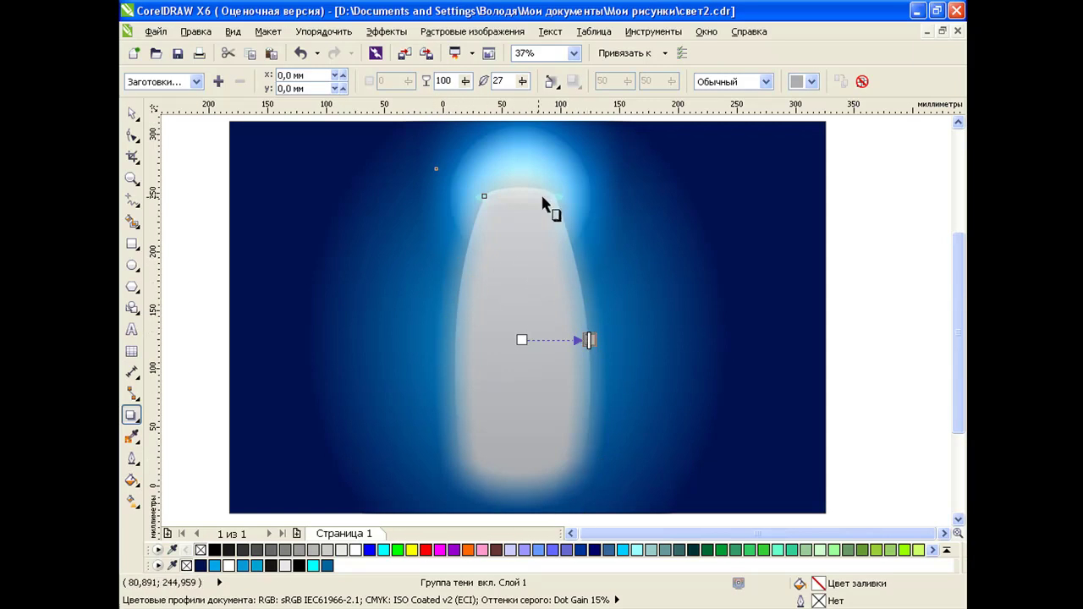
- Set the beam shadow's merge mode to Add (Добавить) and its colour to blue
left_click(765, 82)
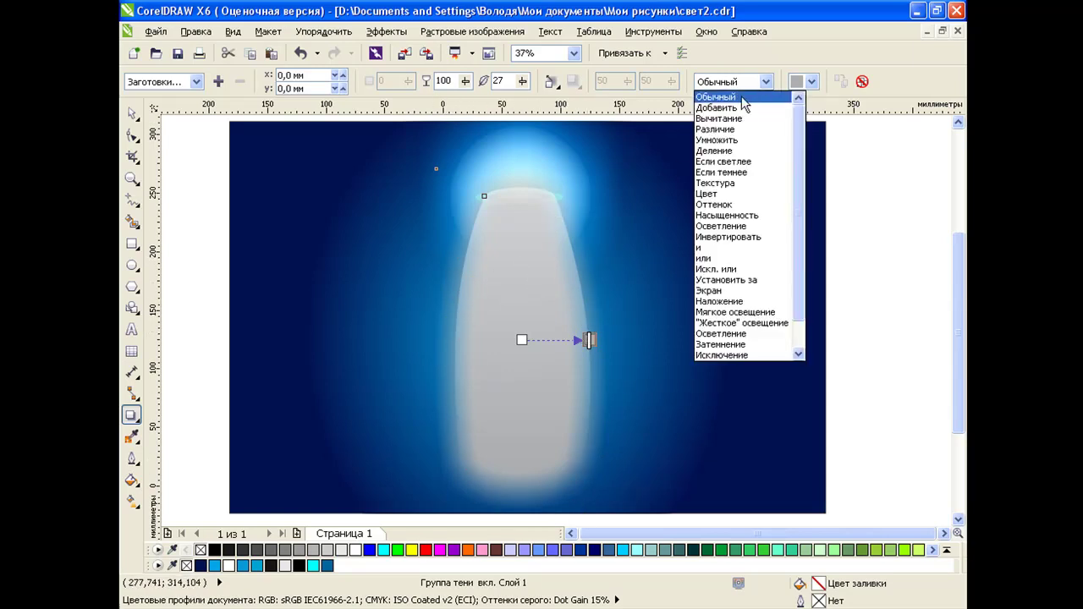
left_click(717, 107)
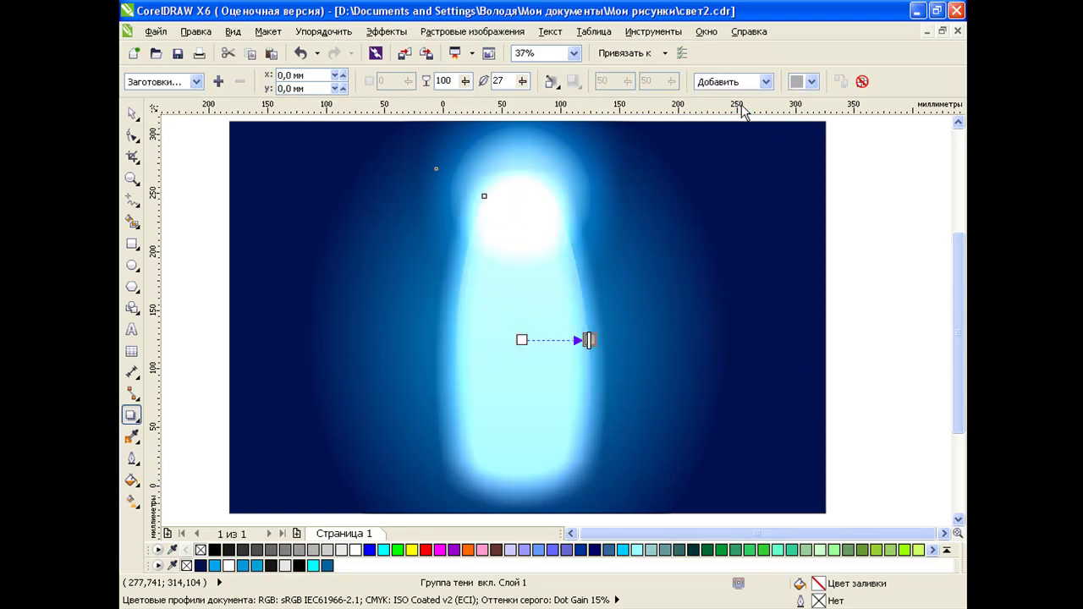
left_click(810, 81)
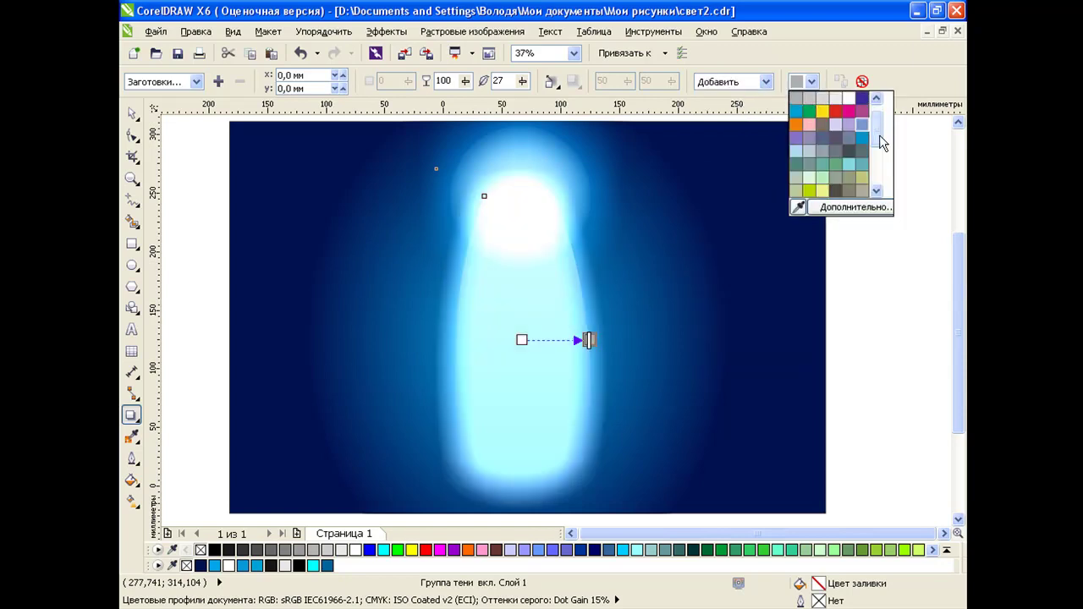
left_click(798, 110)
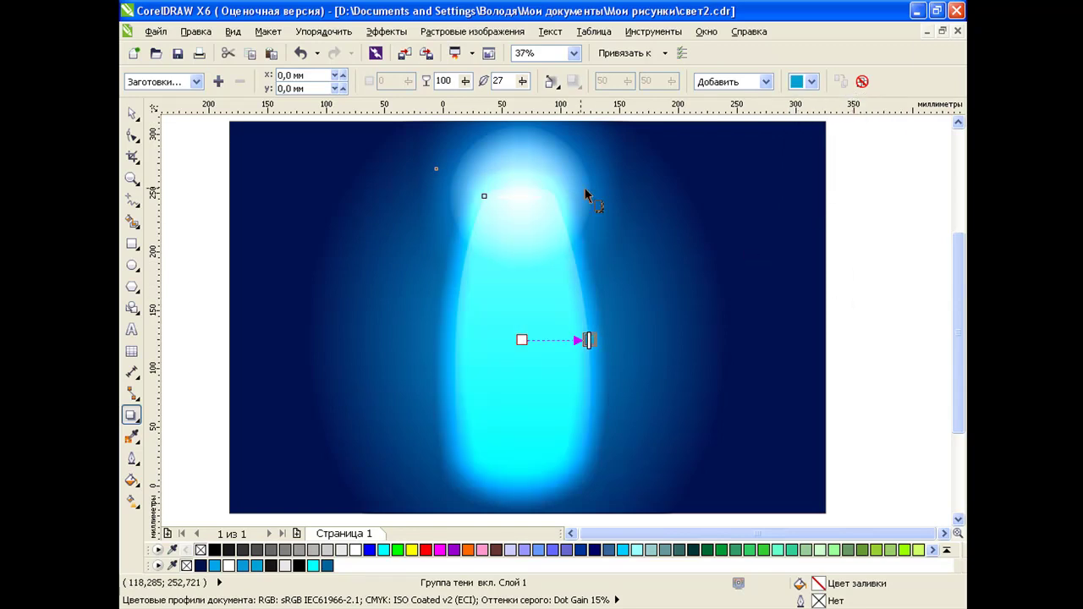
- Set the beam shadow's opacity to 21 and its feathering to 17
left_click(466, 81)
mouse_move(471, 84)
left_mouse_down()
mouse_move(436, 86)
mouse_move(499, 81)
mouse_move(421, 89)
mouse_move(465, 86)
left_mouse_up()
left_click(464, 82)
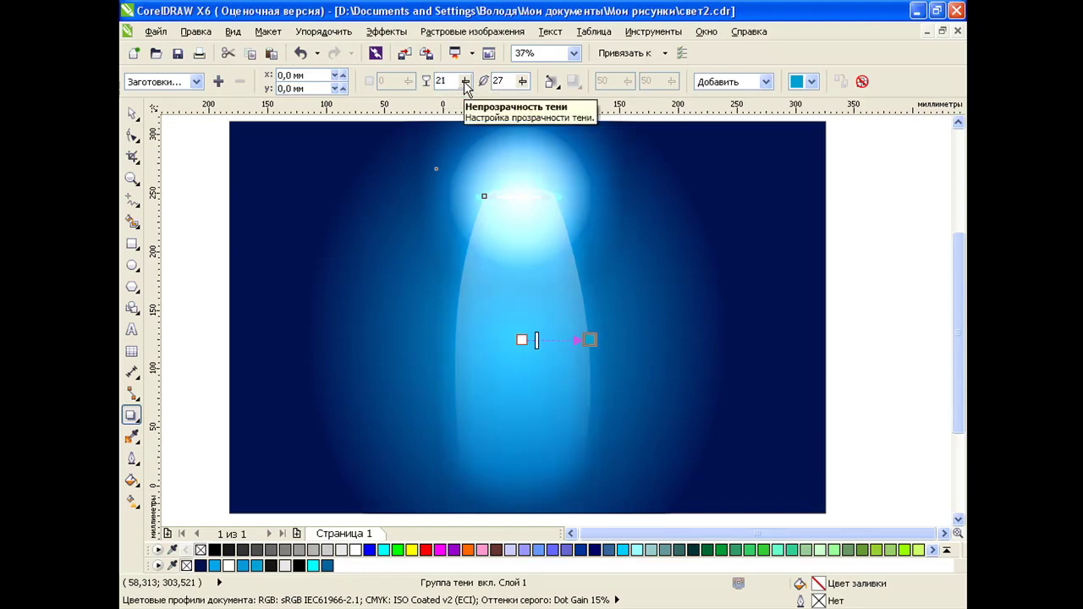
left_click_drag(522, 81, 520, 89)
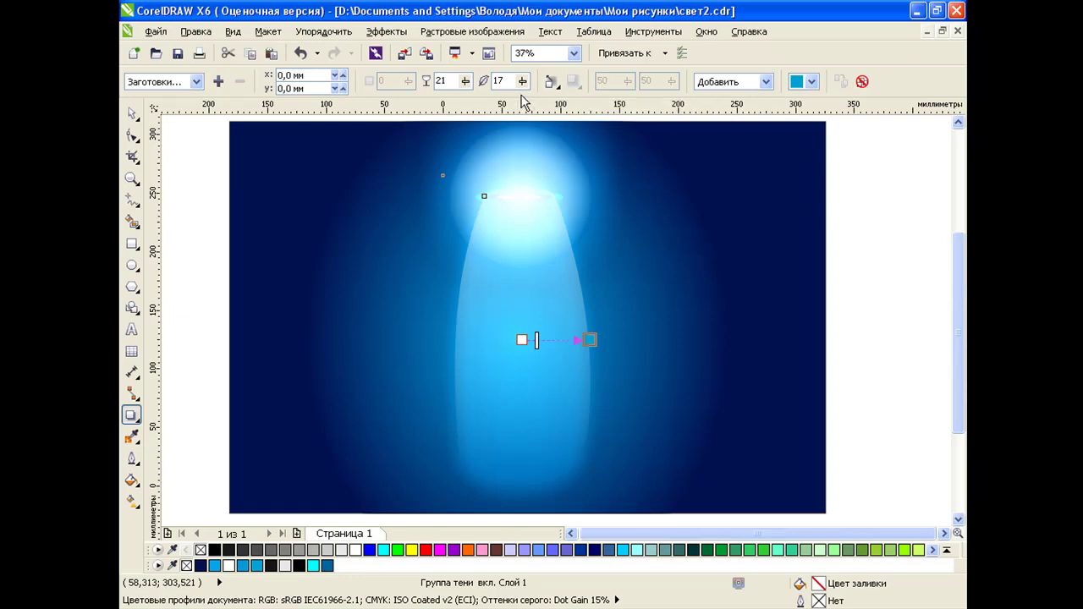
left_click(132, 113)
left_click(179, 176)
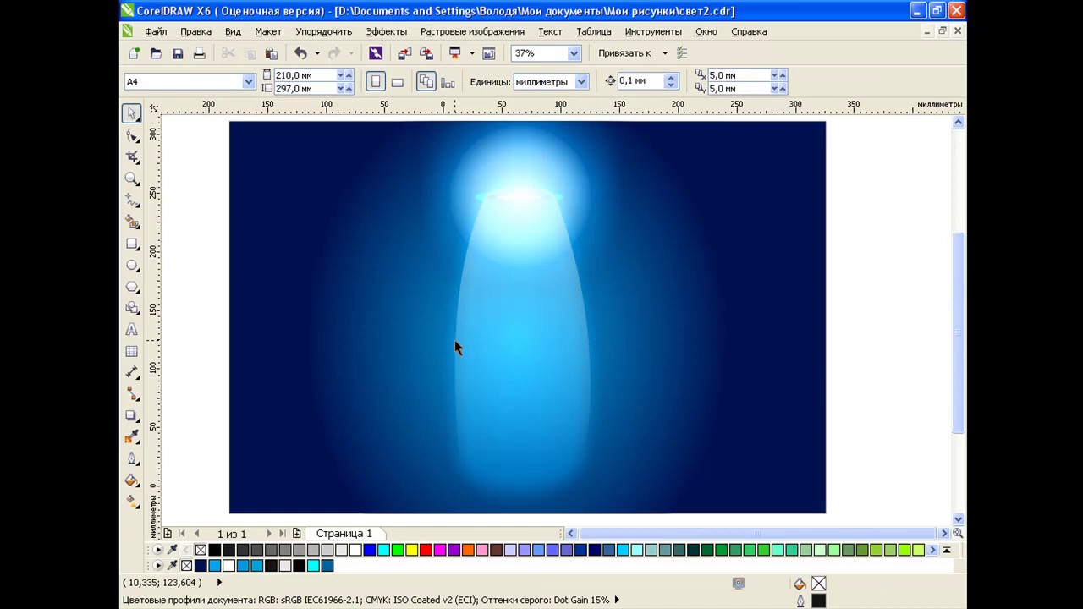
- Select the lamp, its glow and the light beam without the background, and group these five objects
left_click_drag(959, 301, 933, 297)
scroll(614, 266, "down", 1)
left_click_drag(490, 142, 667, 414)
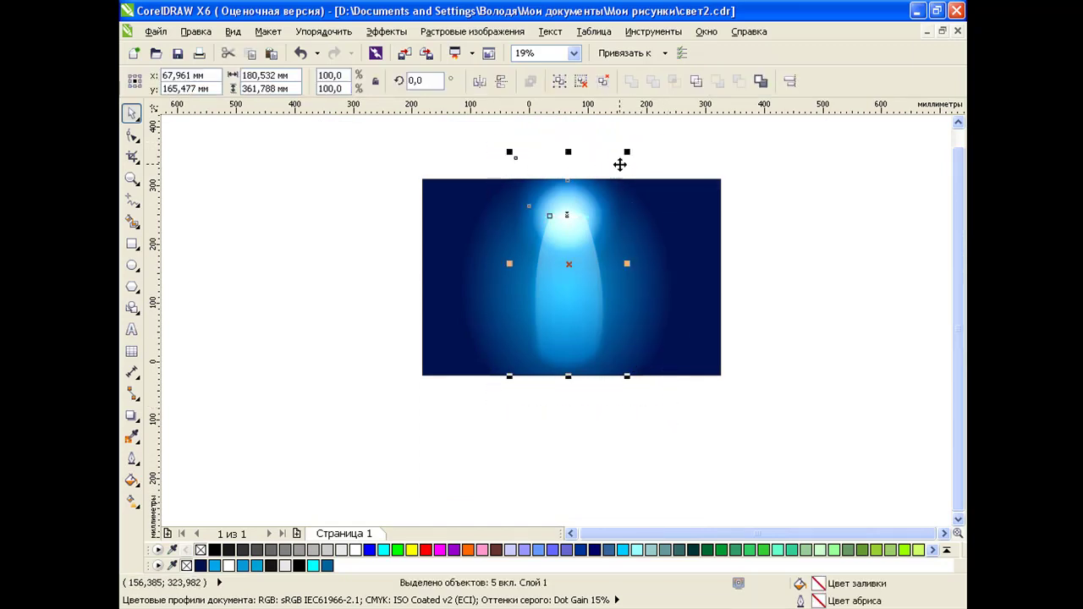
left_click(559, 82)
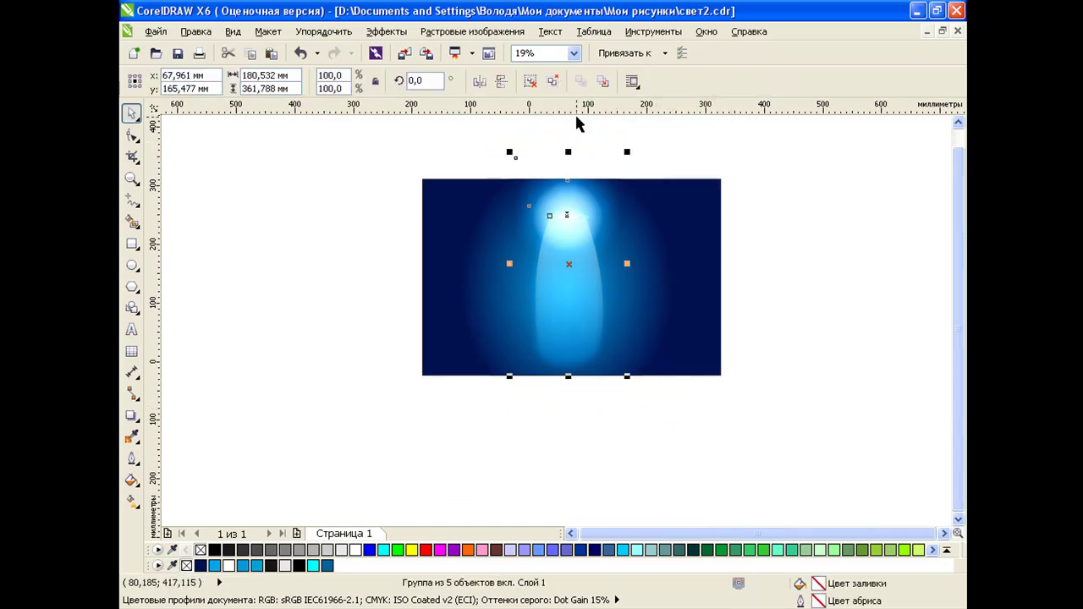
scroll(630, 246, "up", 2)
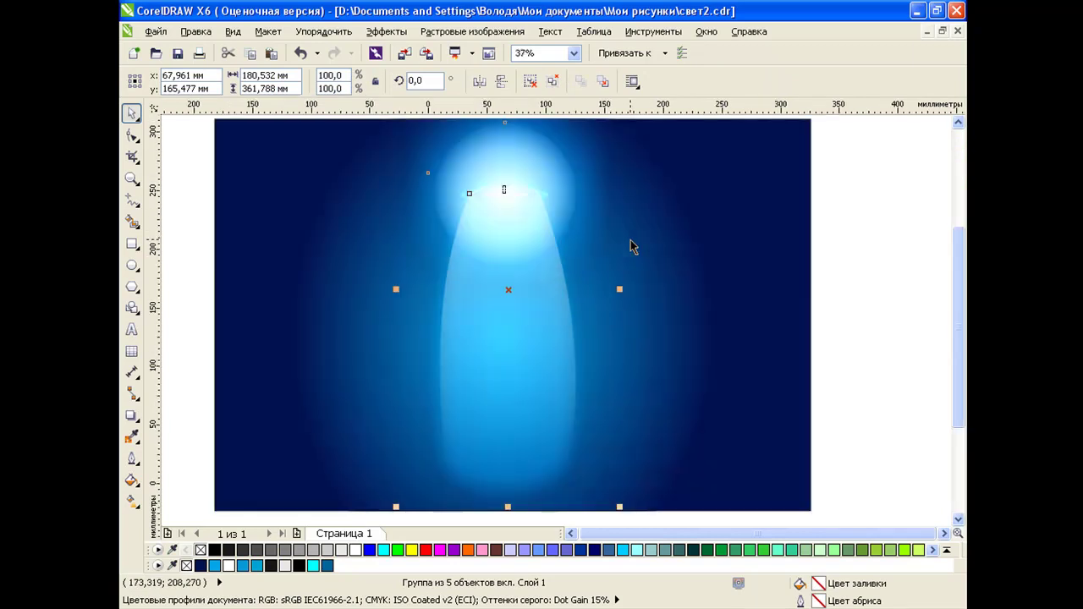
- Move the lamp and beam group to the background's upper-right corner and rotate it to about 315.6° so the beam points towards the centre
left_click_drag(505, 198, 685, 198)
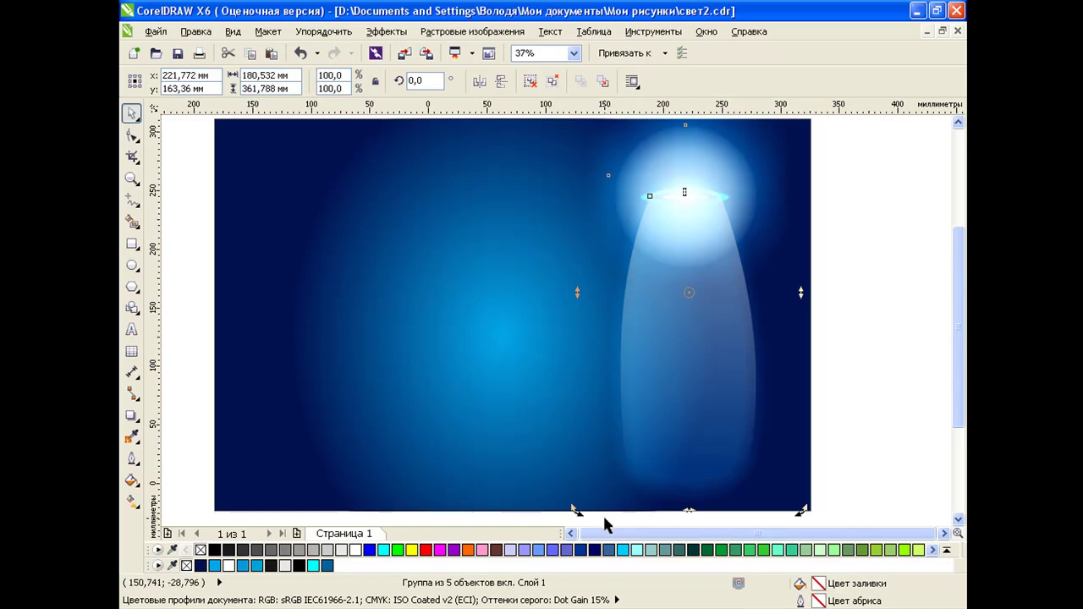
left_click_drag(574, 510, 457, 377)
left_click_drag(786, 231, 798, 181)
left_click(864, 303)
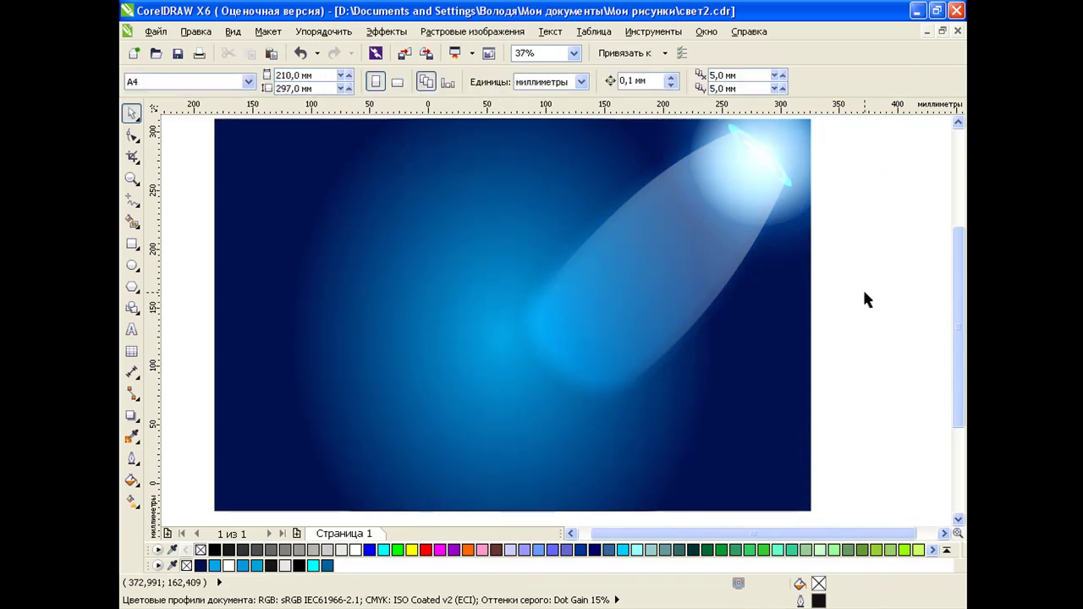
- Shift the tilted lamp group slightly down and inward, and adjust its rotation to about 324°
mouse_move(958, 292)
left_mouse_down()
mouse_move(957, 272)
mouse_move(957, 305)
mouse_move(957, 280)
mouse_move(957, 295)
left_mouse_up()
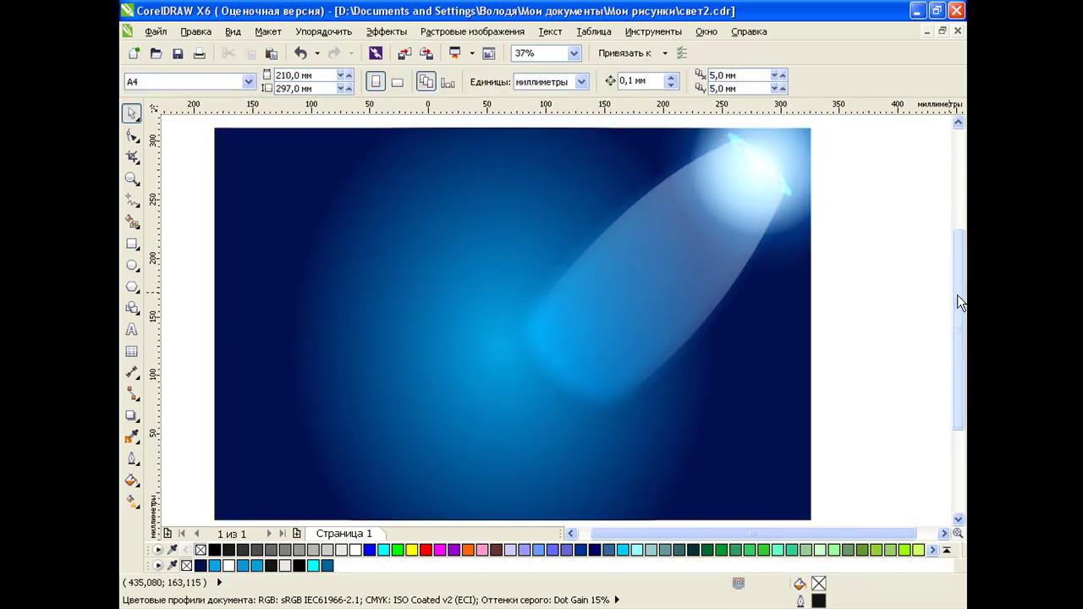
left_click(769, 198)
left_click_drag(754, 177, 742, 206)
left_click(742, 206)
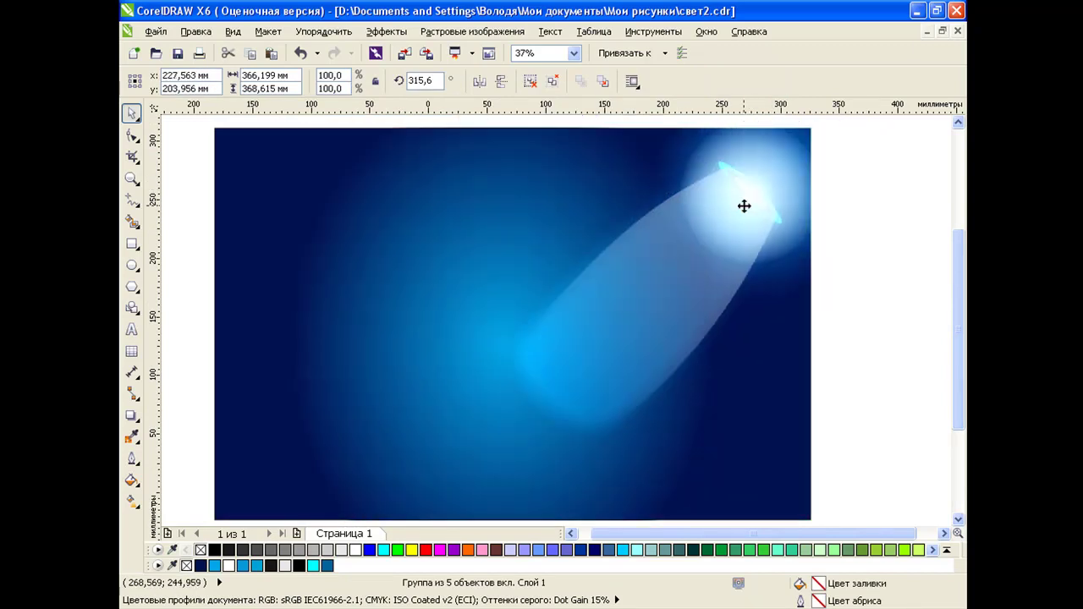
left_click_drag(919, 475, 905, 417)
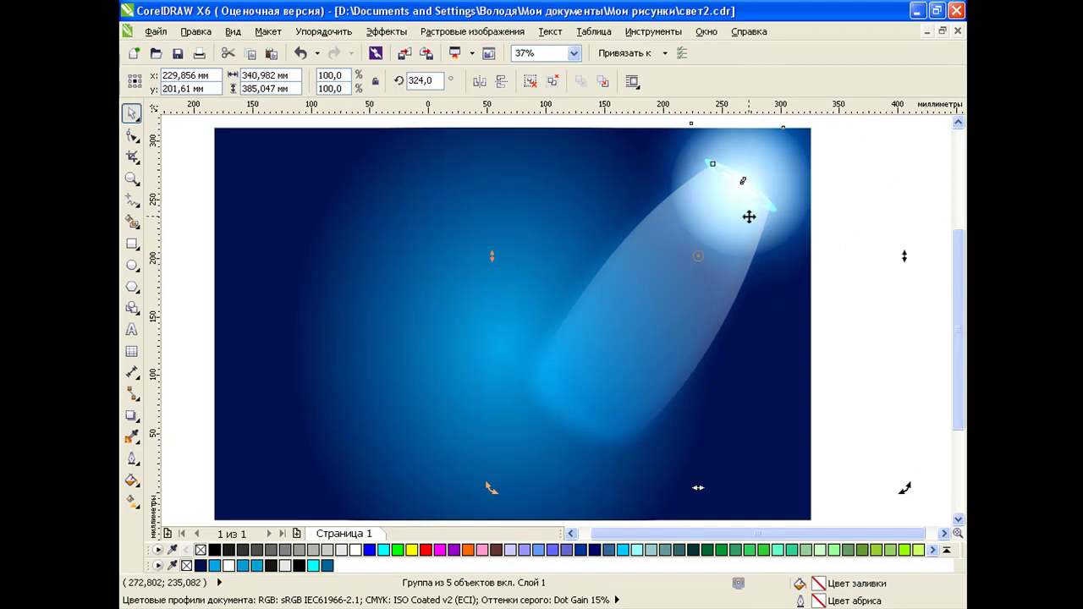
left_click(926, 357)
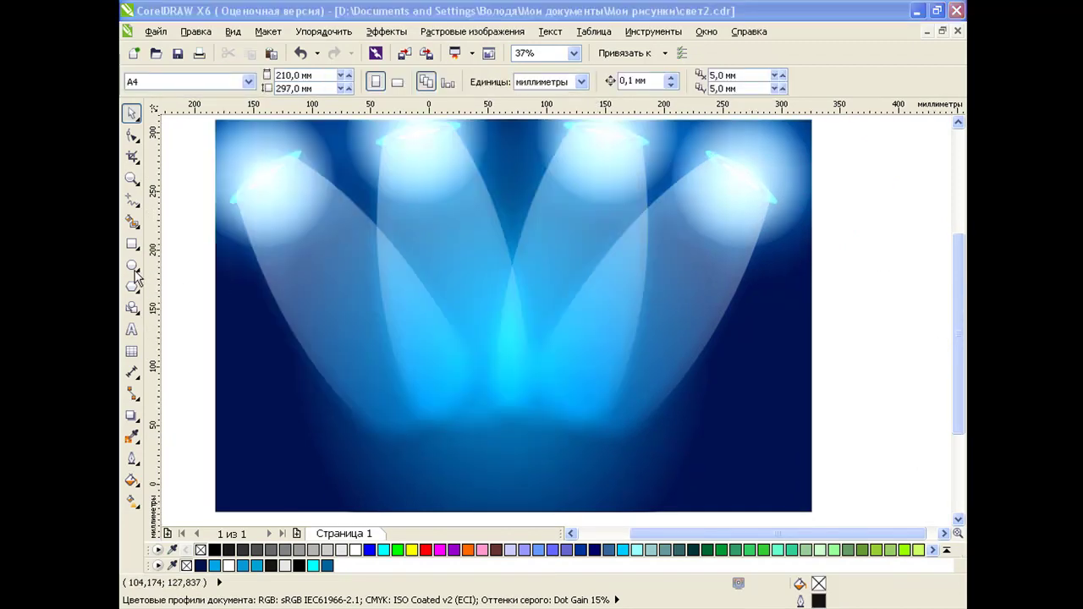
- Draw a flat ellipse about 271 × 44 mm across the lower ends of the beams and fill it white
left_click(132, 266)
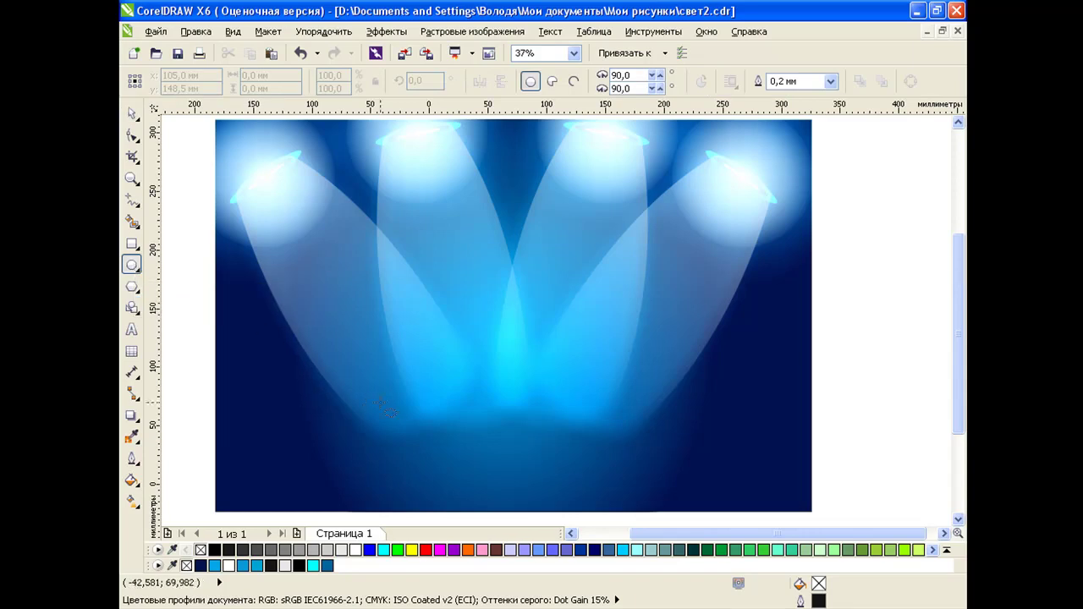
left_click_drag(338, 405, 659, 457)
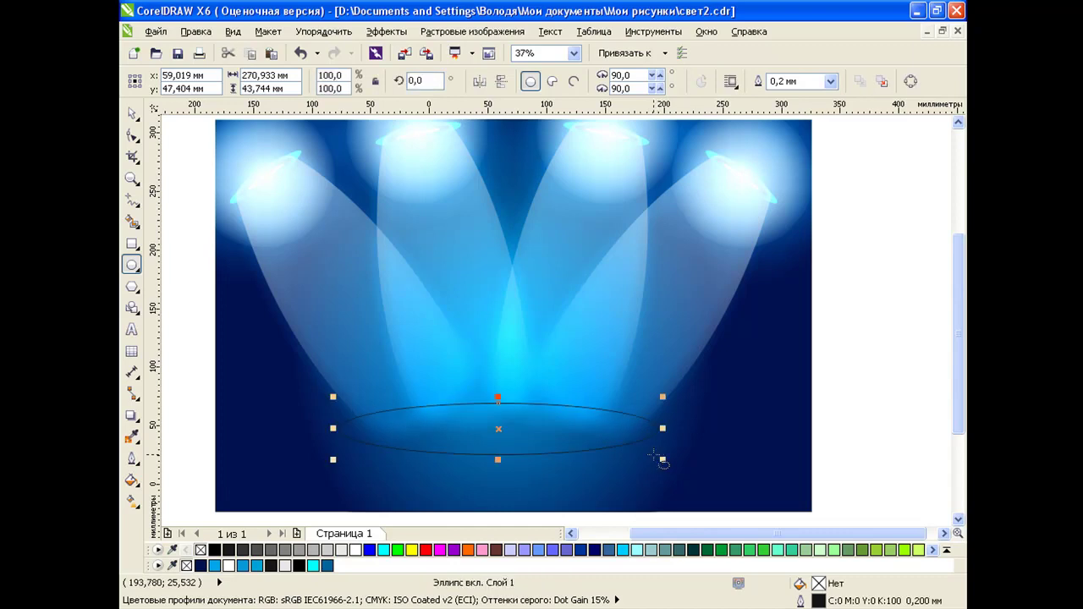
left_click(355, 550)
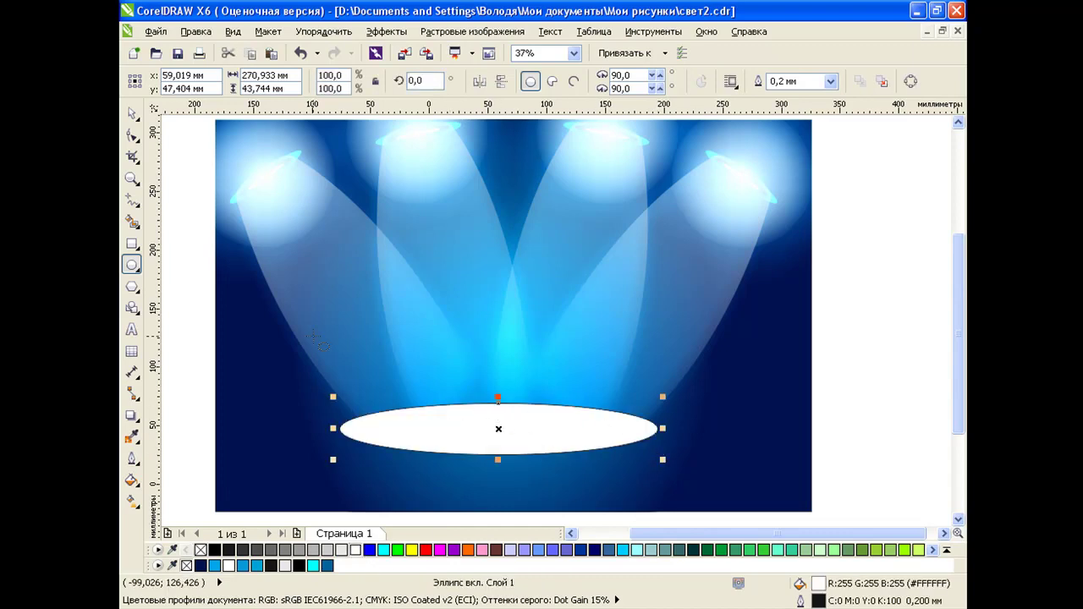
- Add a drop shadow to the ellipse using a glow preset and set its feathering to 100
left_click(131, 414)
left_click_drag(498, 430, 494, 467)
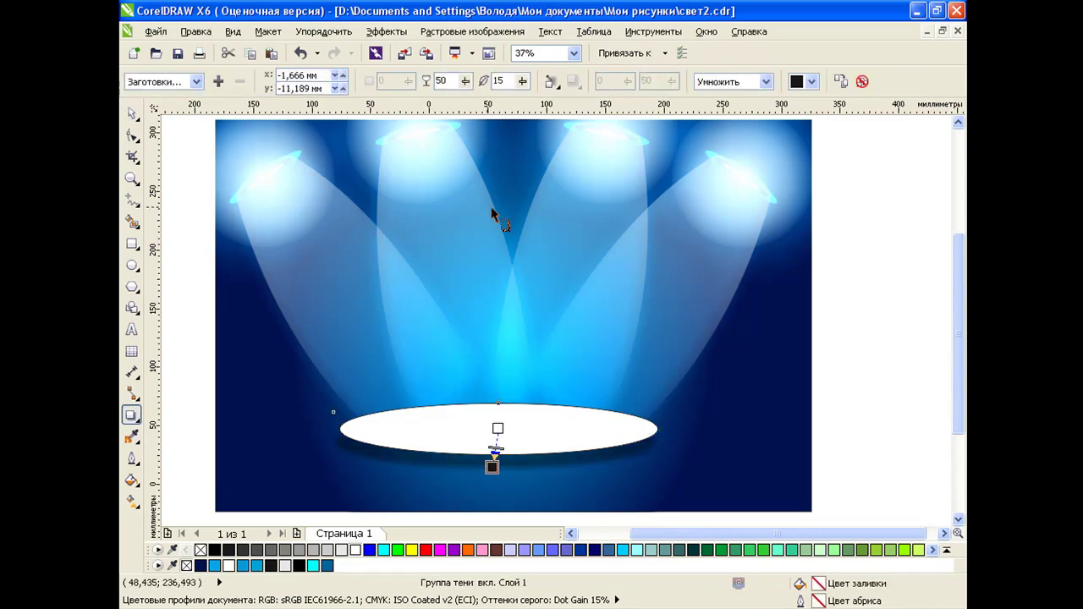
left_click(196, 81)
left_click(180, 205)
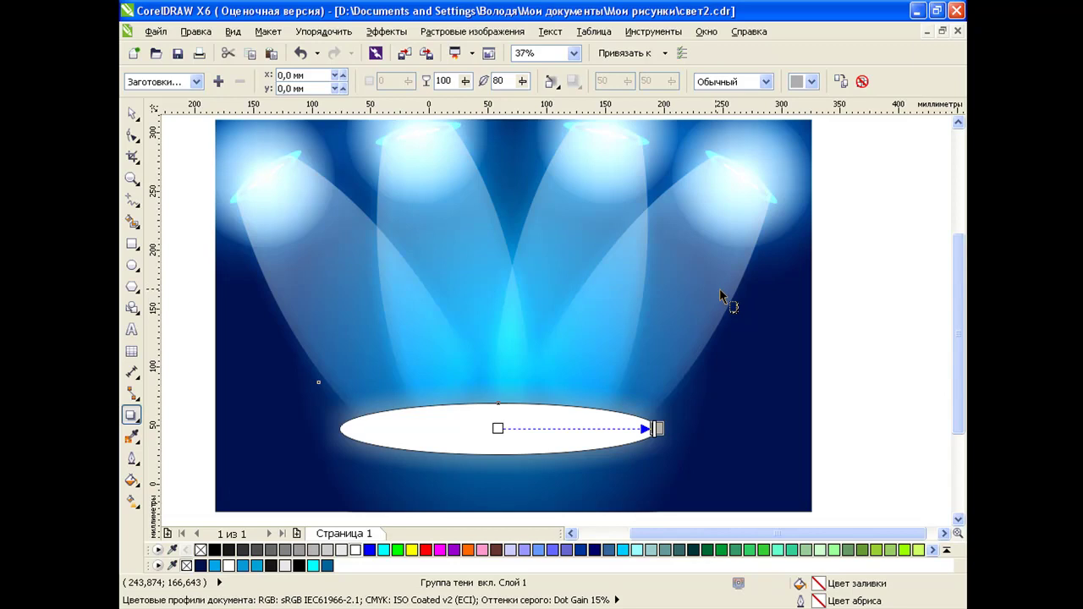
left_click_drag(522, 80, 548, 86)
- Set the ellipse shadow's merge mode to Add (Добавить) and its colour to blue
left_click(766, 81)
left_click(755, 105)
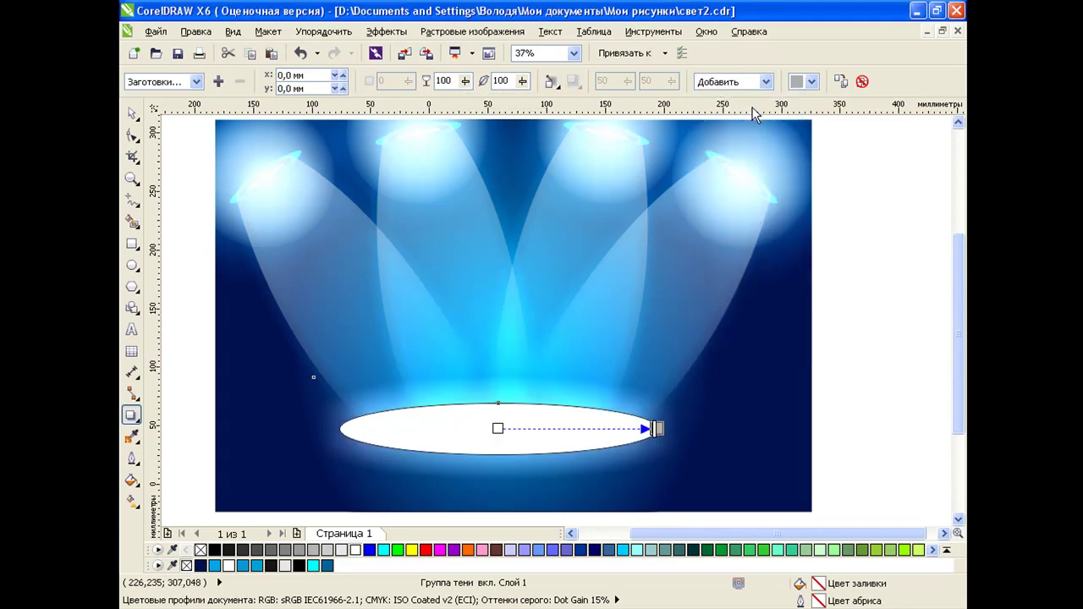
left_click(811, 81)
left_click(802, 118)
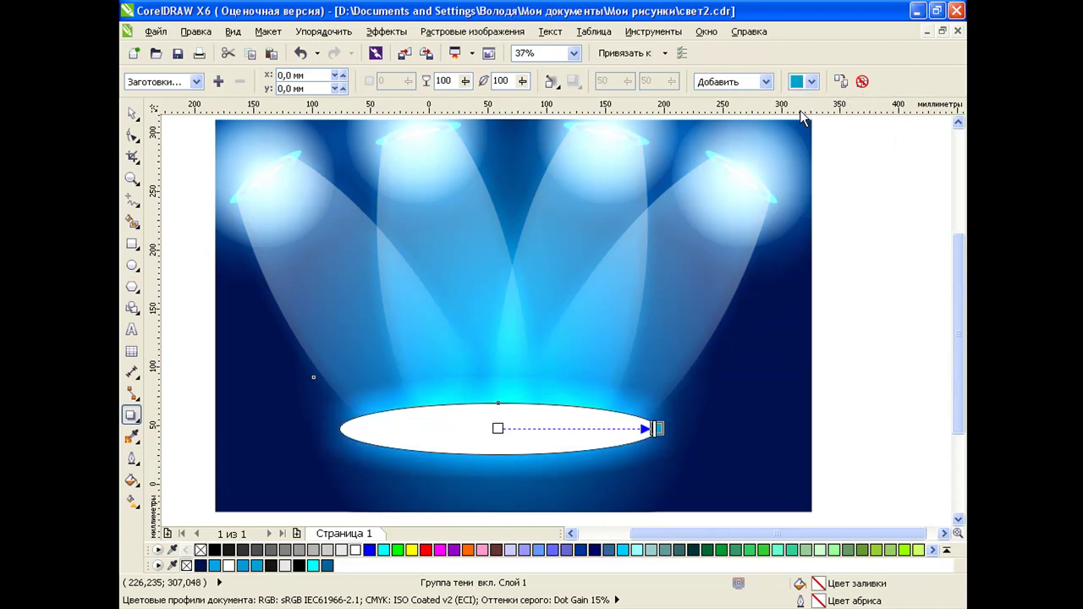
- Break the shadow group apart and delete the white ellipse, keeping only its blue glow
left_click(337, 33)
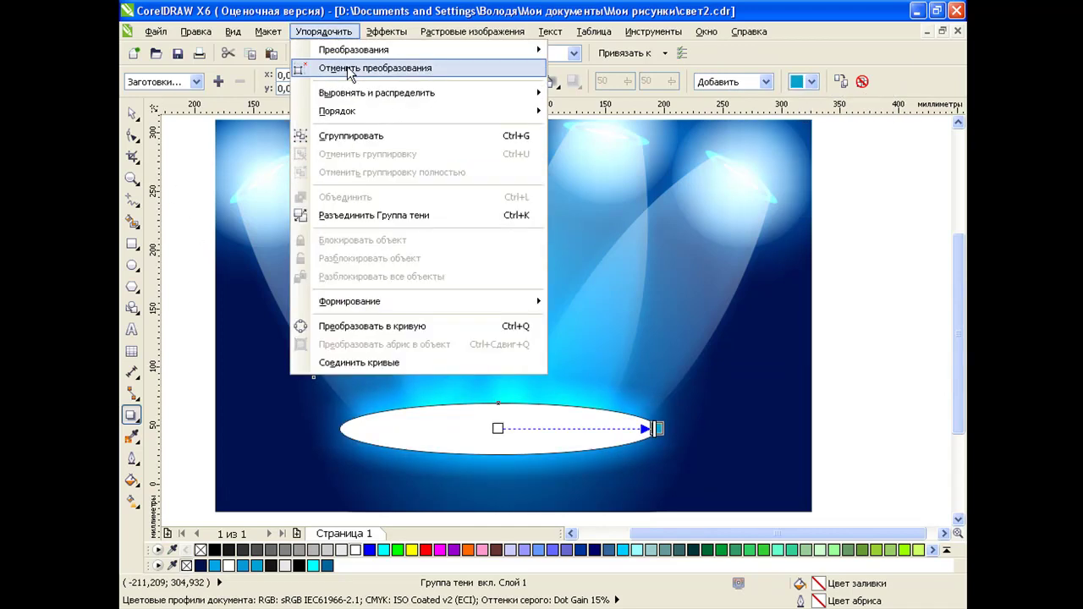
left_click(377, 215)
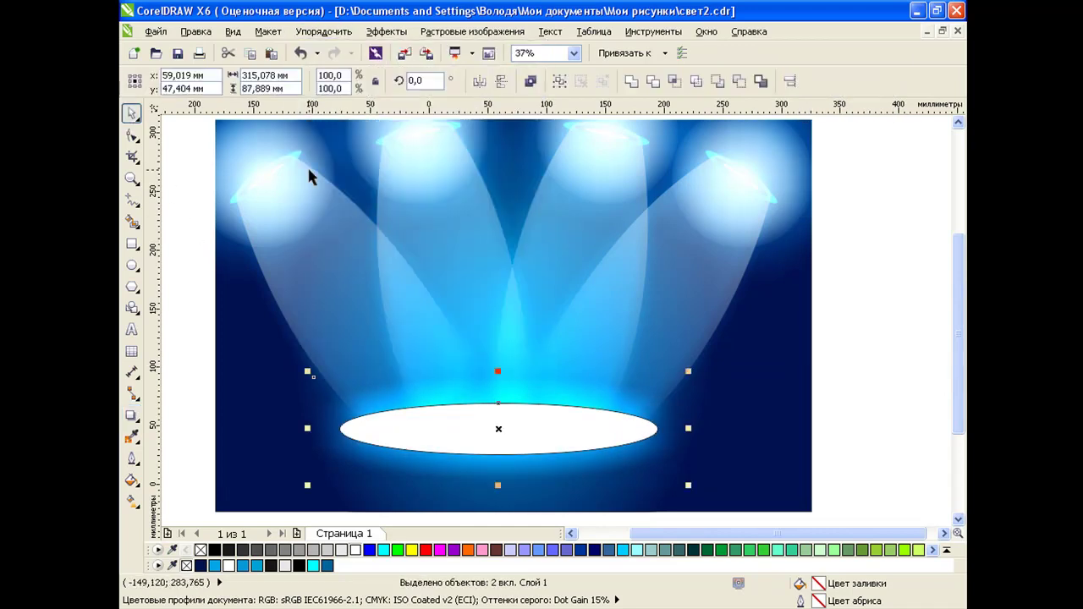
left_click(887, 370)
left_click(644, 429)
key("Delete")
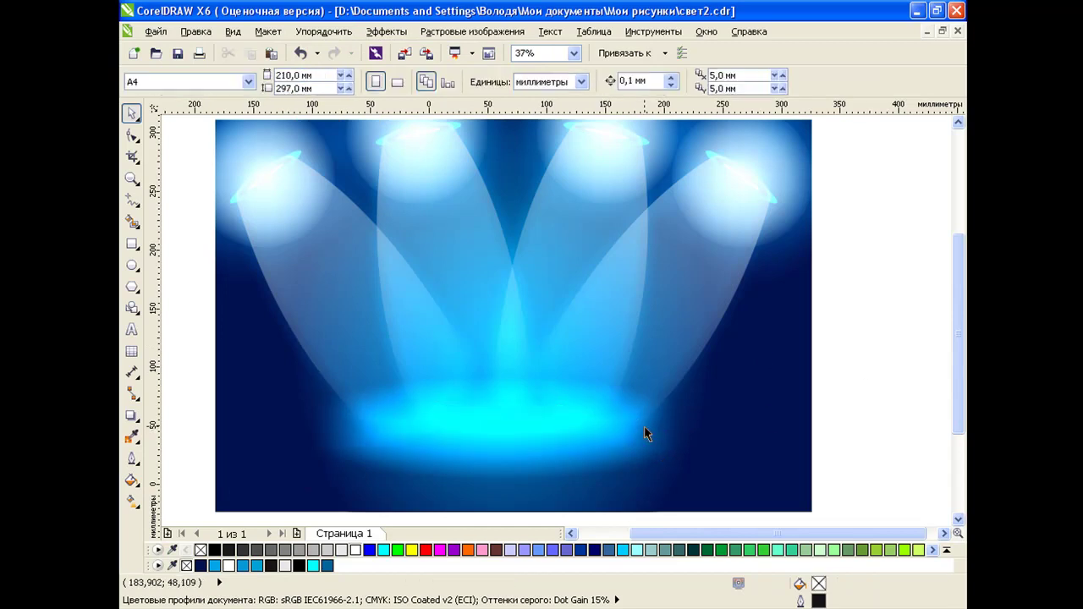
- Nudge the blue floor glow slightly down and enlarge it proportionally to 114% about its centre
left_click(551, 440)
left_click_drag(551, 441, 548, 433)
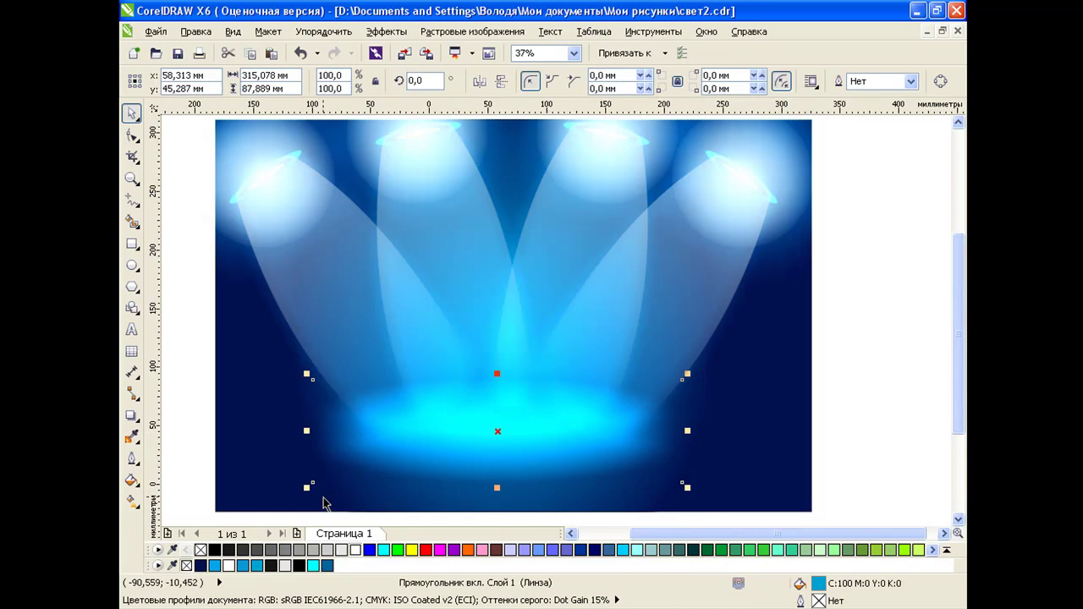
left_click_drag(306, 486, 222, 502)
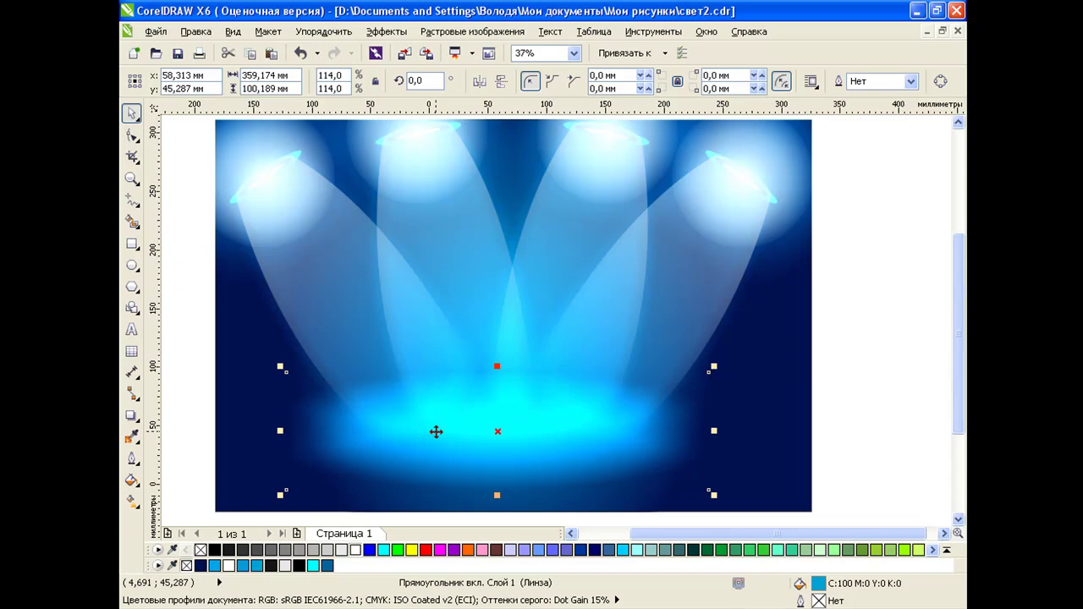
- In the Object Manager, place the floor glow below the four lamp groups and above the PowerClip background, and deselect it
left_click(673, 34)
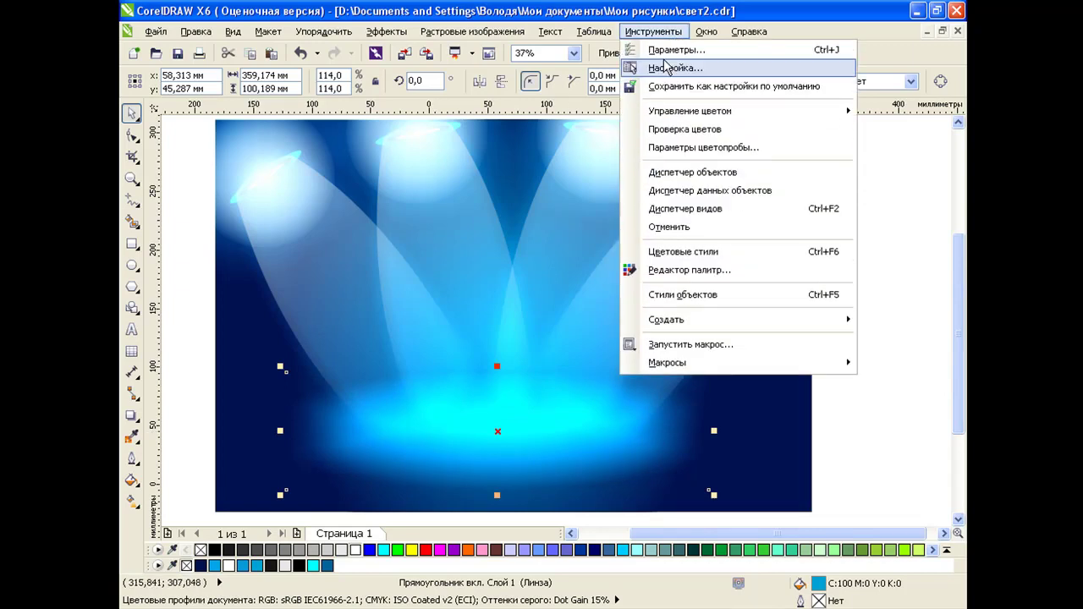
left_click(677, 175)
left_click_drag(842, 190, 838, 254)
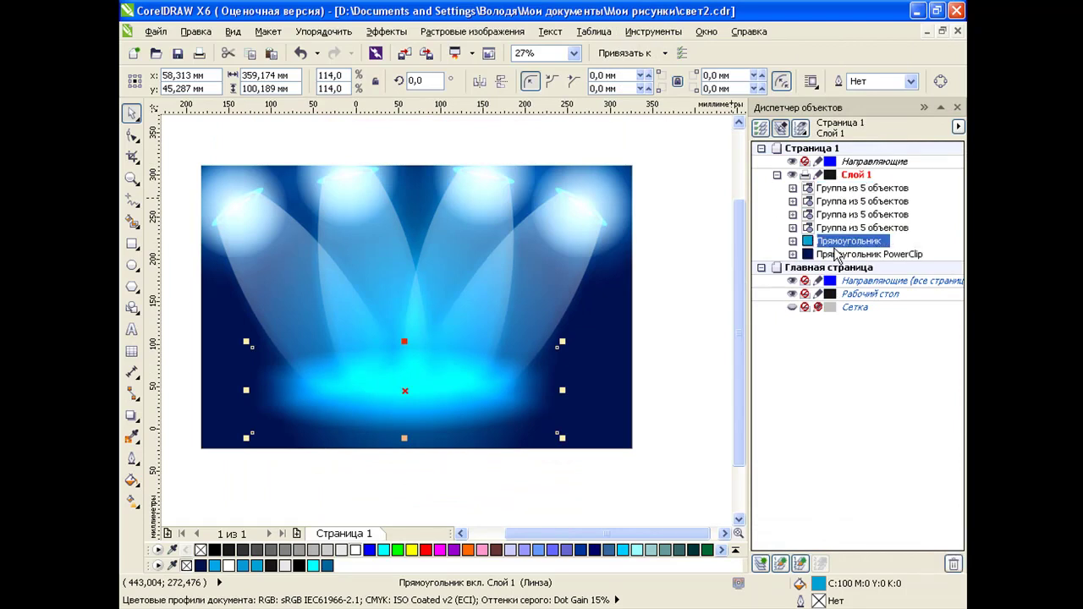
mouse_move(836, 245)
left_mouse_down()
mouse_move(836, 189)
mouse_move(838, 252)
left_mouse_up()
left_click(957, 106)
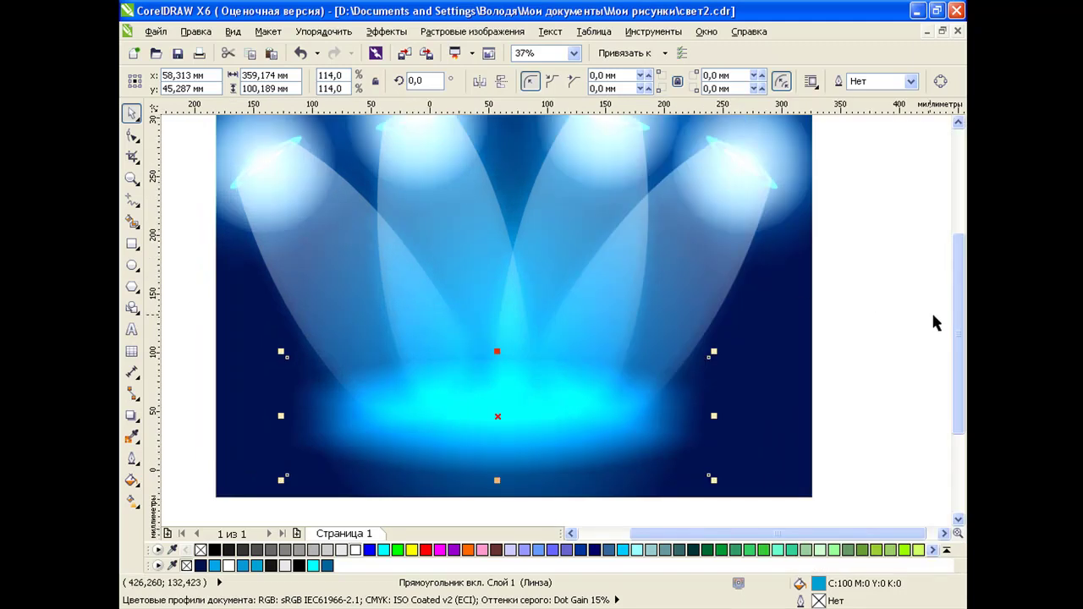
scroll(958, 332, "up", 1)
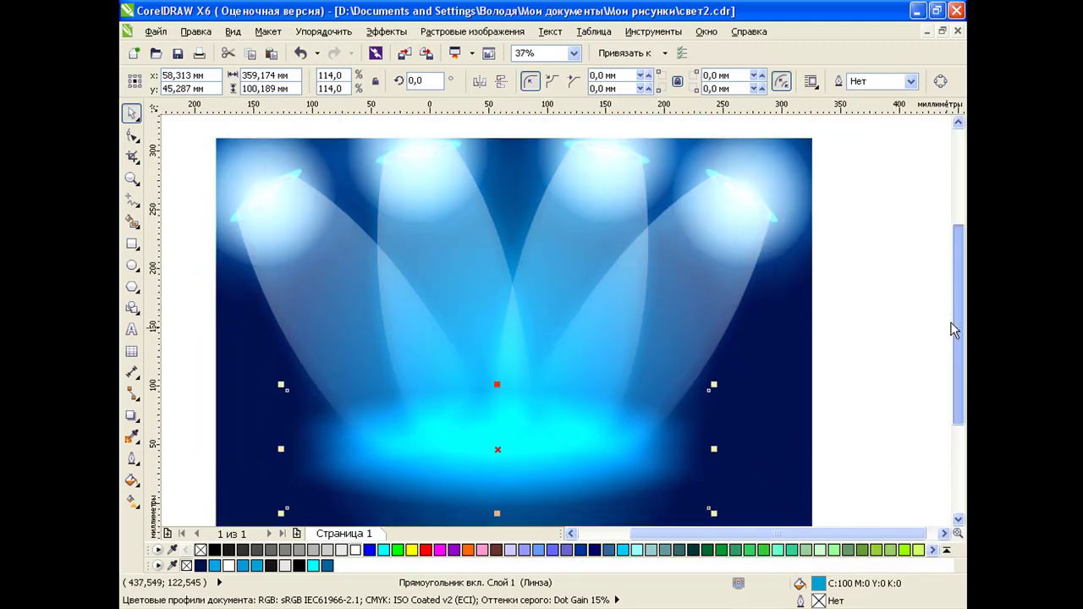
left_click_drag(669, 535, 655, 534)
left_click(925, 373)
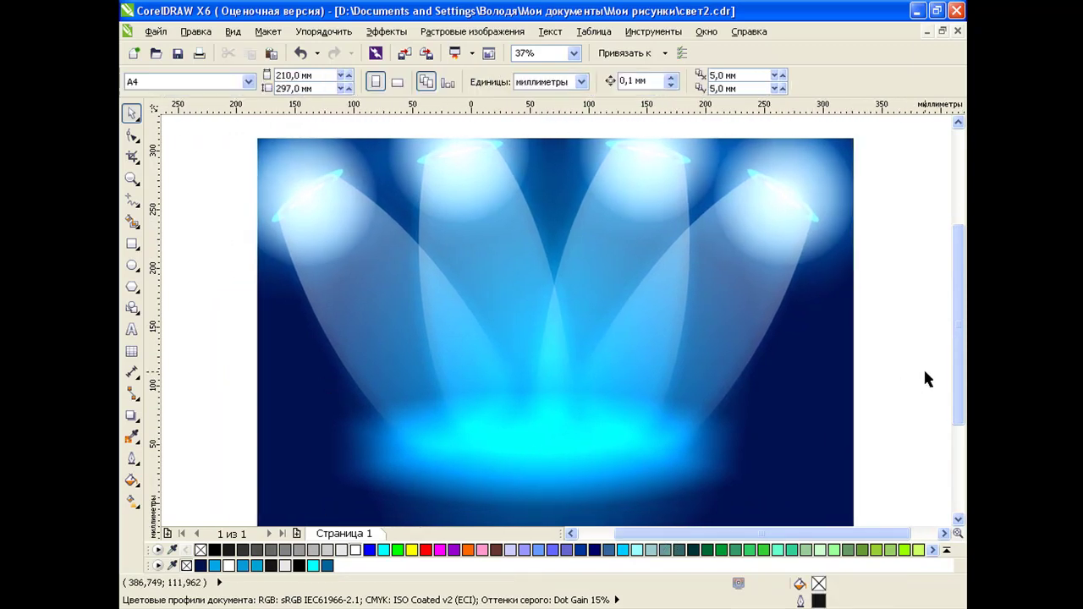